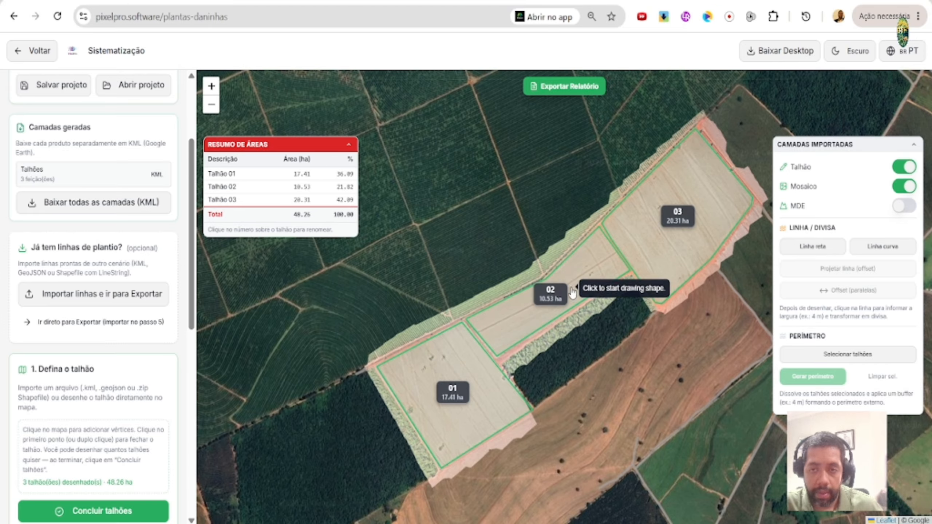
Conclude the drawing of the three talhões and choose to mark obstacles on the map.
{"action": "scroll", "coordinate": [125, 349], "scroll_direction": "down", "scroll_amount": 5}
{"action": "left_click", "coordinate": [118, 316]}
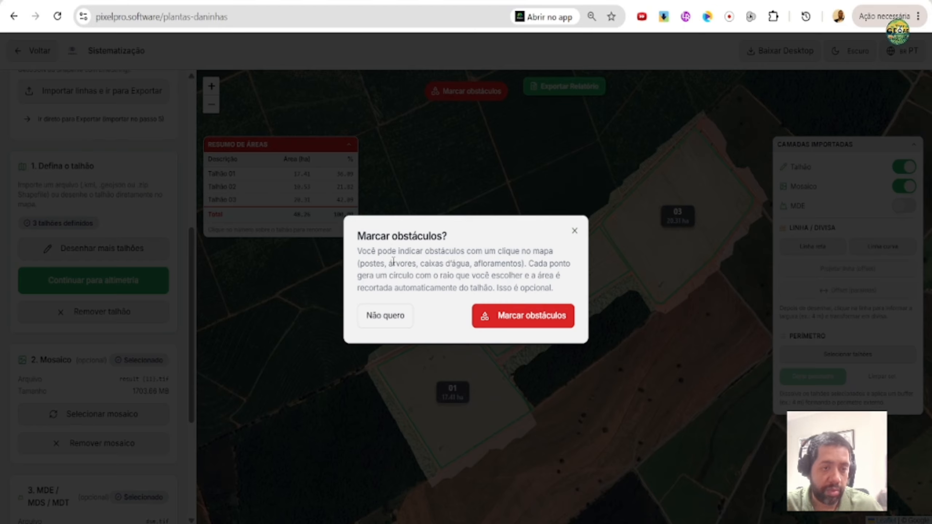
{"action": "left_click", "coordinate": [528, 316]}
Mark an obstacle near the southern corner of talhão 01 and cut it out with a 10 m radius.
{"action": "scroll", "coordinate": [451, 470], "scroll_direction": "up", "scroll_amount": 1}
{"action": "left_click", "coordinate": [445, 427]}
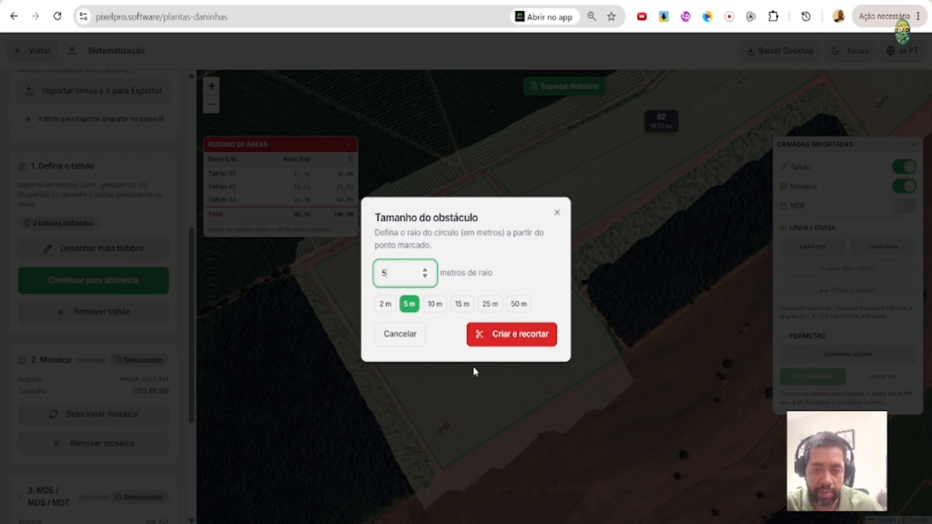
{"action": "left_click", "coordinate": [435, 305]}
{"action": "left_click", "coordinate": [504, 338]}
Mark the remaining trees in the western half of talhão 01 as obstacles and cut each out with a 10 m radius.
{"action": "left_click", "coordinate": [476, 334]}
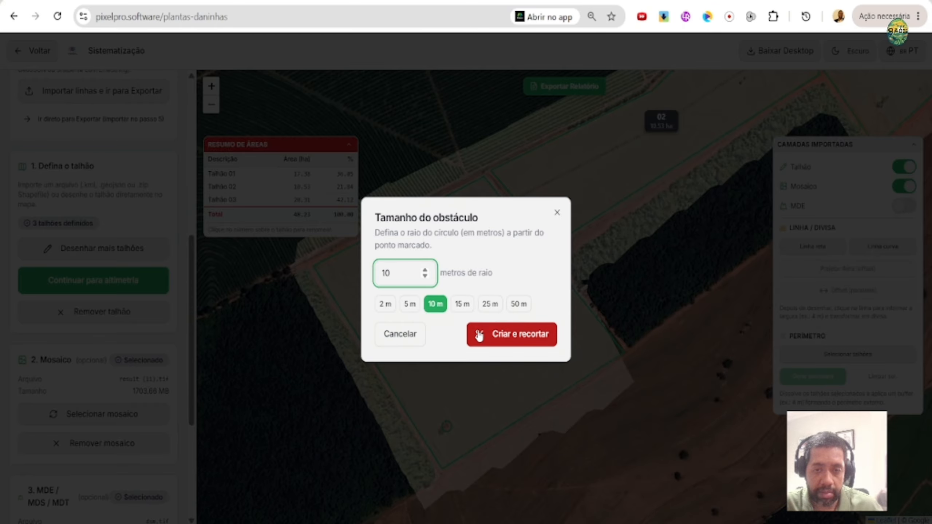
{"action": "left_click", "coordinate": [476, 334]}
{"action": "left_click", "coordinate": [426, 273]}
{"action": "left_click", "coordinate": [512, 335]}
{"action": "scroll", "coordinate": [459, 258], "scroll_direction": "up", "scroll_amount": 2}
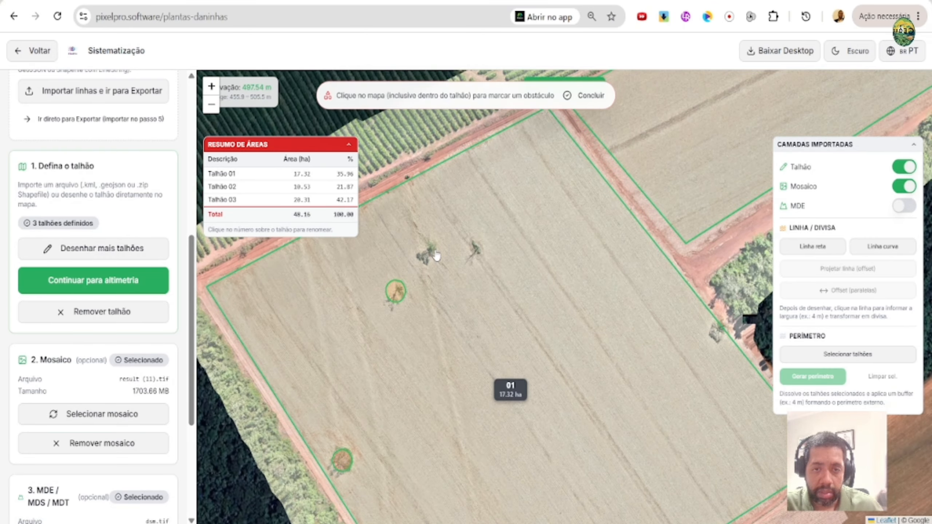
{"action": "left_click", "coordinate": [525, 342]}
{"action": "left_click", "coordinate": [521, 335]}
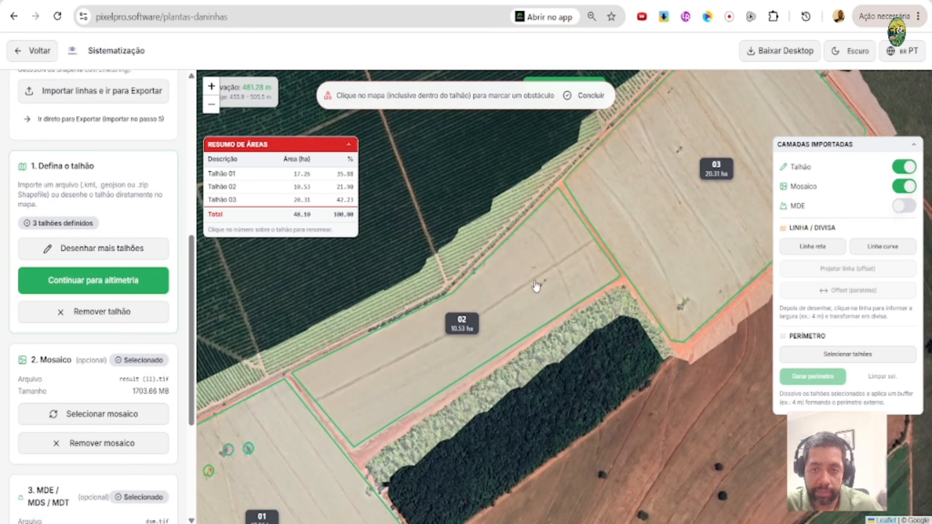
Mark three obstacles in talhão 02, two near its eastern end and one on its northern edge, cutting each out at 10 m radius.
{"action": "scroll", "coordinate": [538, 285], "scroll_direction": "up", "scroll_amount": 2}
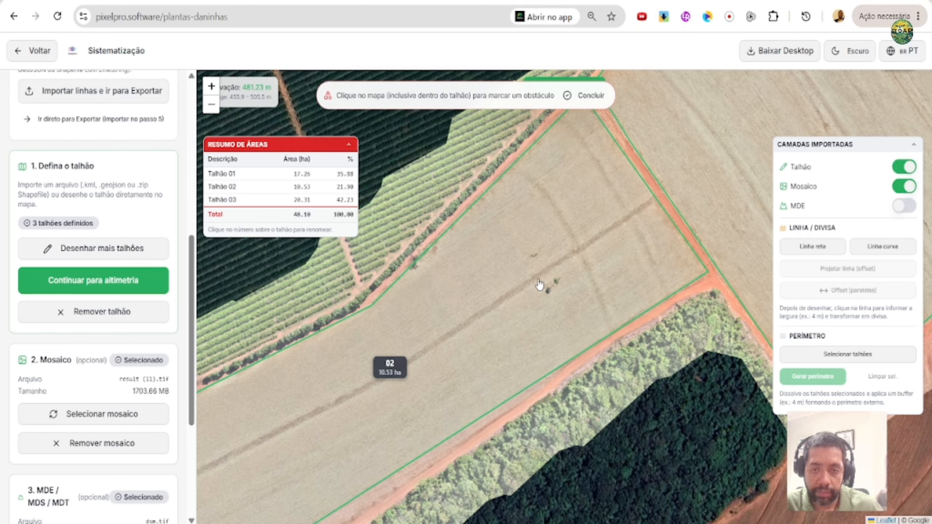
{"action": "left_click", "coordinate": [539, 282]}
{"action": "left_click", "coordinate": [521, 335]}
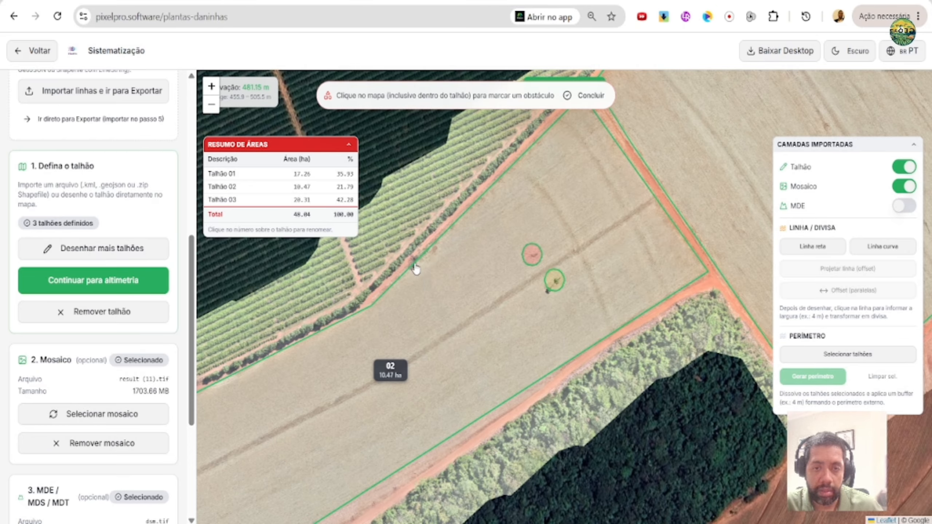
{"action": "left_click", "coordinate": [418, 265]}
{"action": "left_click", "coordinate": [512, 335]}
Mark the trees in the western middle and at the southern corner of talhão 03 as obstacles with a 10 m radius.
{"action": "left_click_drag", "start_coordinate": [635, 244], "coordinate": [406, 427]}
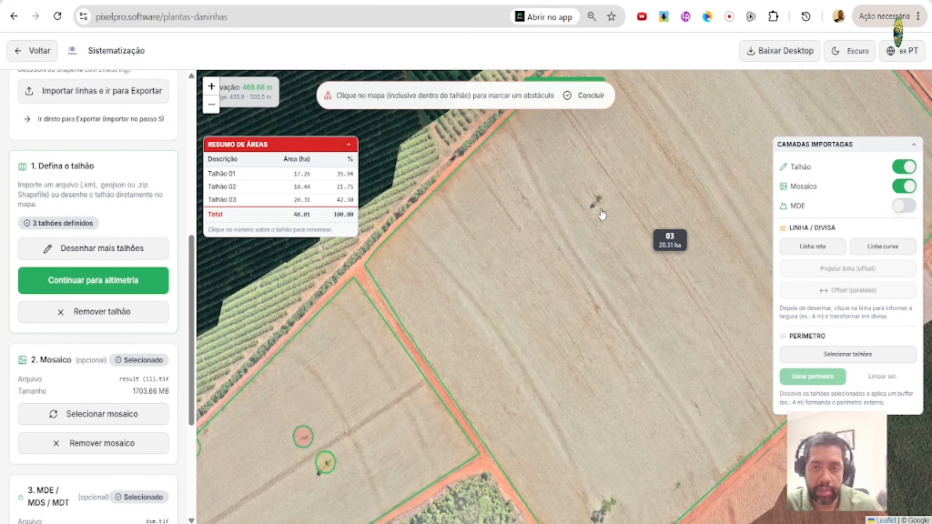
{"action": "left_click", "coordinate": [595, 198]}
{"action": "left_click", "coordinate": [521, 335]}
{"action": "left_click_drag", "start_coordinate": [540, 342], "coordinate": [479, 245]}
{"action": "left_click", "coordinate": [544, 395]}
{"action": "left_click", "coordinate": [521, 335]}
Cut out two more 10 m radius obstacles along the northwestern side of talhão 03 and finish marking obstacles.
{"action": "left_click_drag", "start_coordinate": [702, 204], "coordinate": [682, 310]}
{"action": "left_click", "coordinate": [547, 231]}
{"action": "left_click", "coordinate": [528, 336]}
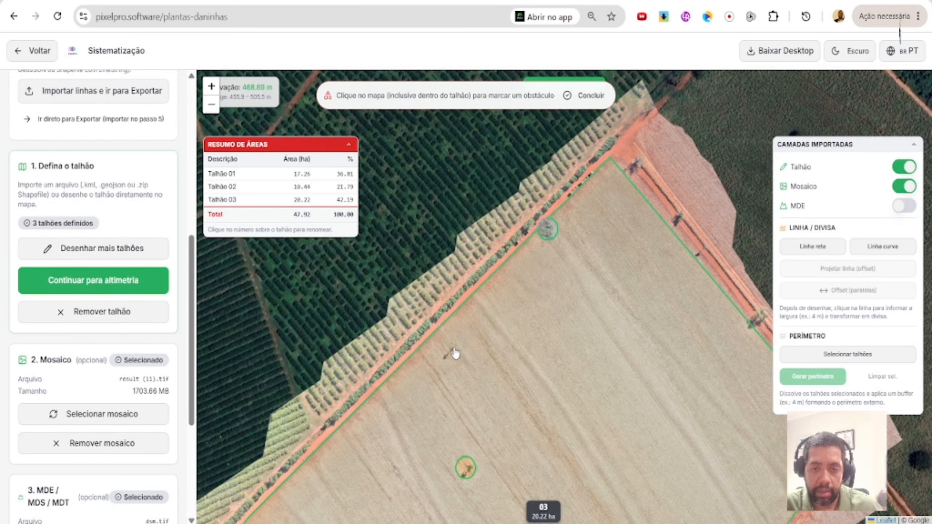
{"action": "left_click", "coordinate": [451, 350]}
{"action": "left_click", "coordinate": [518, 335]}
{"action": "left_click_drag", "start_coordinate": [500, 450], "coordinate": [639, 170]}
{"action": "scroll", "coordinate": [639, 171], "scroll_direction": "down", "scroll_amount": 2}
{"action": "left_click_drag", "start_coordinate": [582, 265], "coordinate": [619, 255]}
{"action": "left_click", "coordinate": [588, 96]}
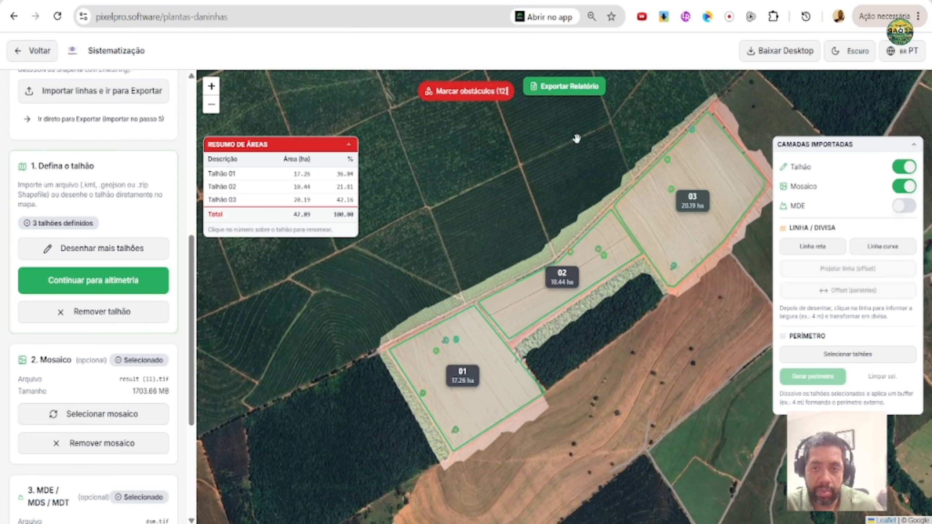
Generate an outer perimeter around talhões 01, 02 and 03 with a 4 m buffer.
{"action": "left_click_drag", "start_coordinate": [569, 208], "coordinate": [528, 241]}
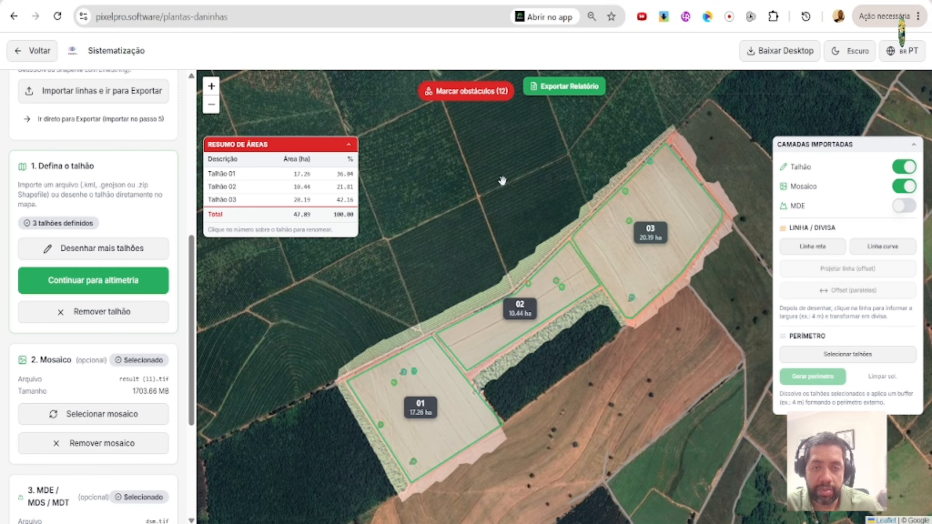
{"action": "left_click", "coordinate": [867, 354]}
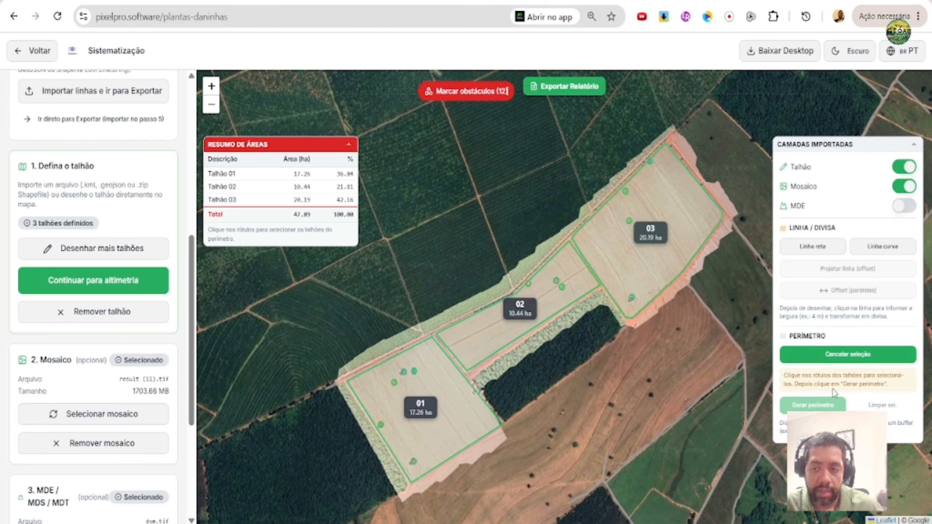
{"action": "left_click", "coordinate": [424, 415]}
{"action": "left_click", "coordinate": [520, 308]}
{"action": "left_click", "coordinate": [650, 232]}
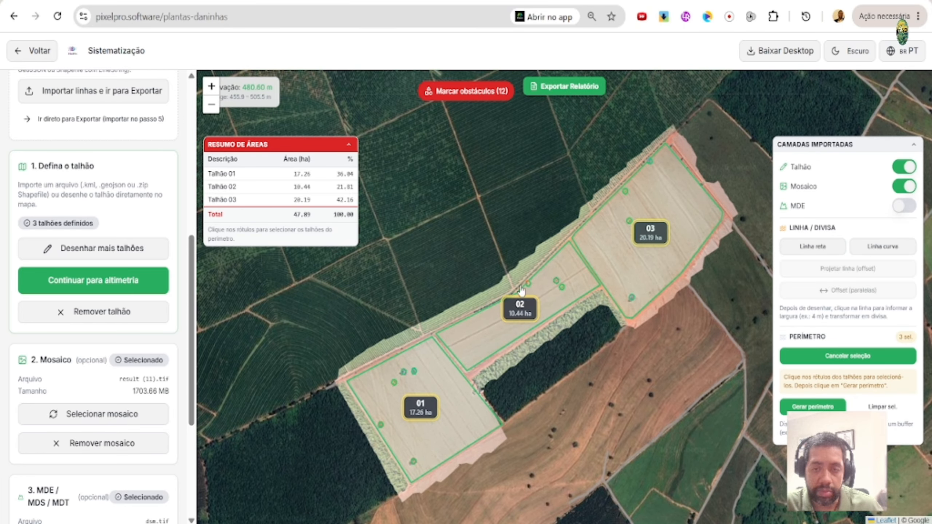
{"action": "left_click", "coordinate": [815, 405]}
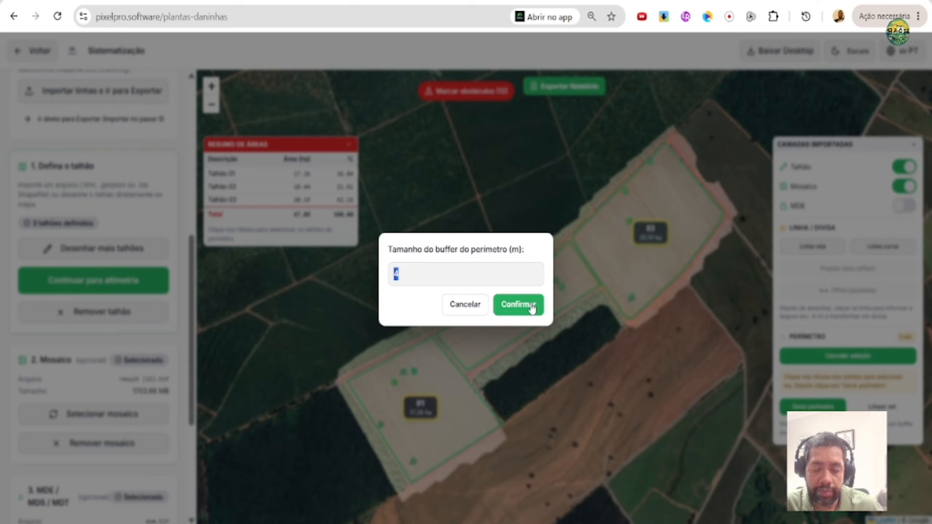
{"action": "left_click", "coordinate": [532, 305]}
{"action": "scroll", "coordinate": [530, 306], "scroll_direction": "up", "scroll_amount": 3}
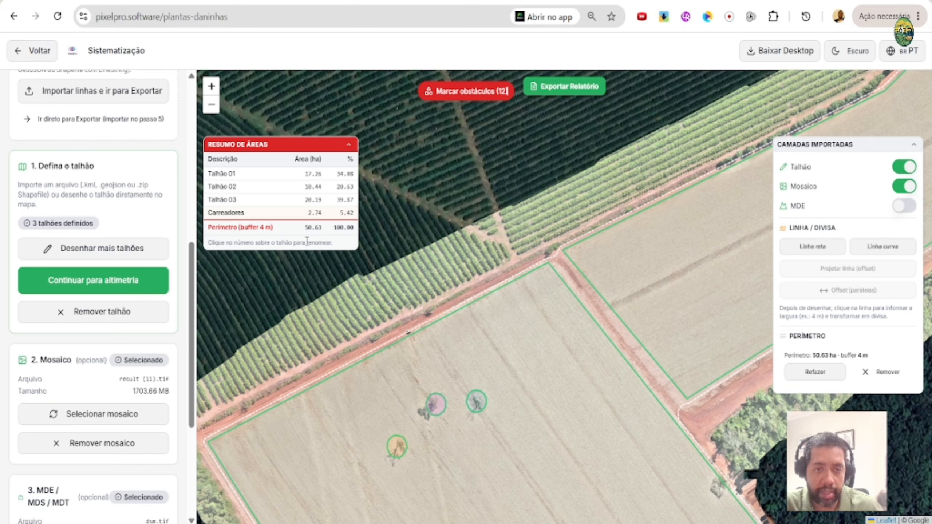
Export the Talhões report as a PDF with the Mosaico over the Satélite (Google) base, saving it in Downloads under the suggested name.
{"action": "left_click", "coordinate": [567, 87]}
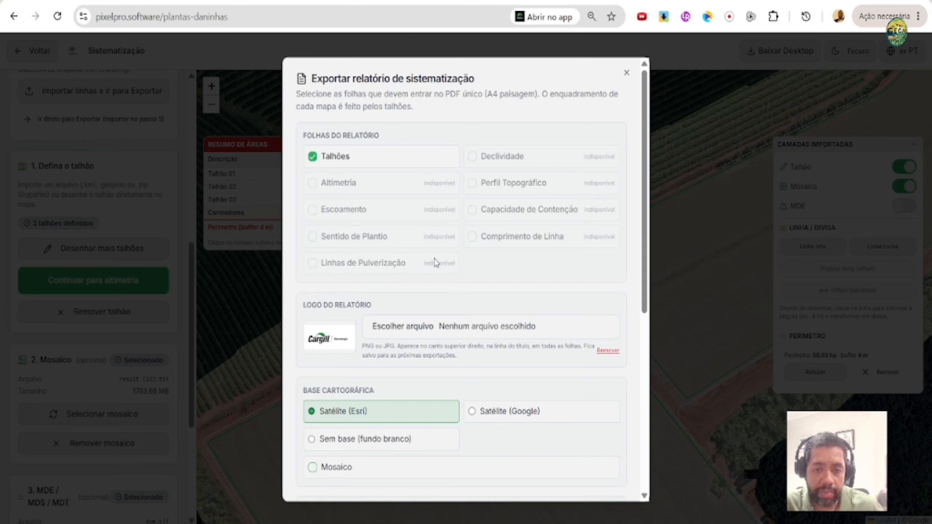
{"action": "scroll", "coordinate": [435, 263], "scroll_direction": "down", "scroll_amount": 5}
{"action": "left_click", "coordinate": [343, 266]}
{"action": "left_click", "coordinate": [485, 210]}
{"action": "scroll", "coordinate": [457, 437], "scroll_direction": "down", "scroll_amount": 3}
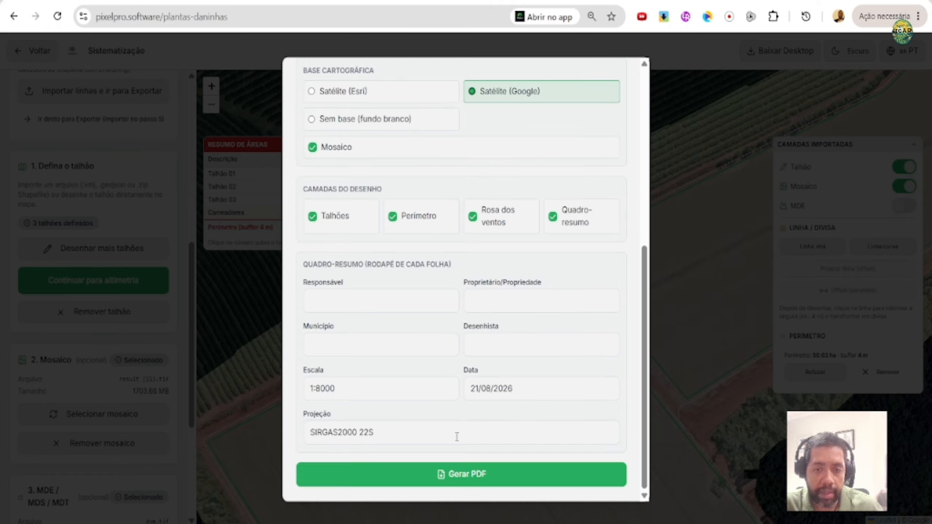
{"action": "left_click", "coordinate": [459, 474]}
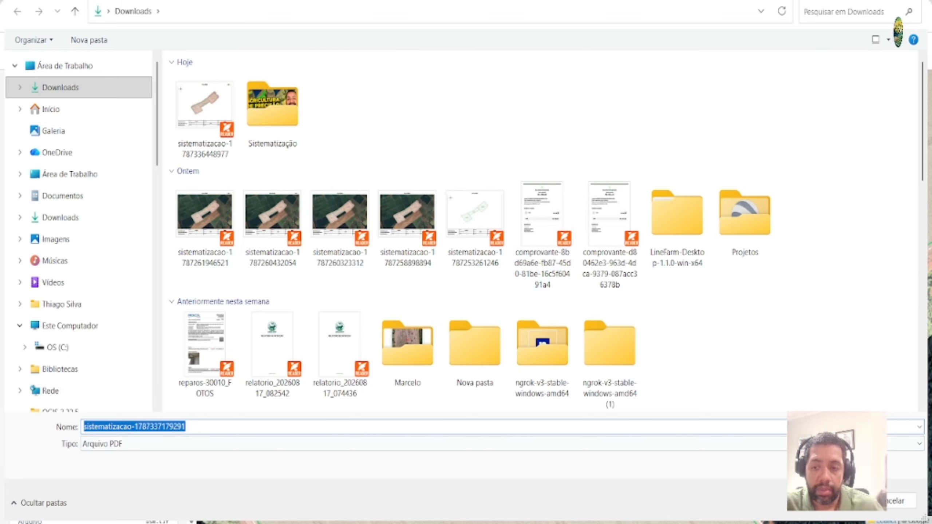
{"action": "key", "text": "Return"}
Open the newly saved sistematização PDF from Downloads, review its map and area table, and return to the project map.
{"action": "left_click", "coordinate": [667, 23]}
{"action": "left_click", "coordinate": [462, 108]}
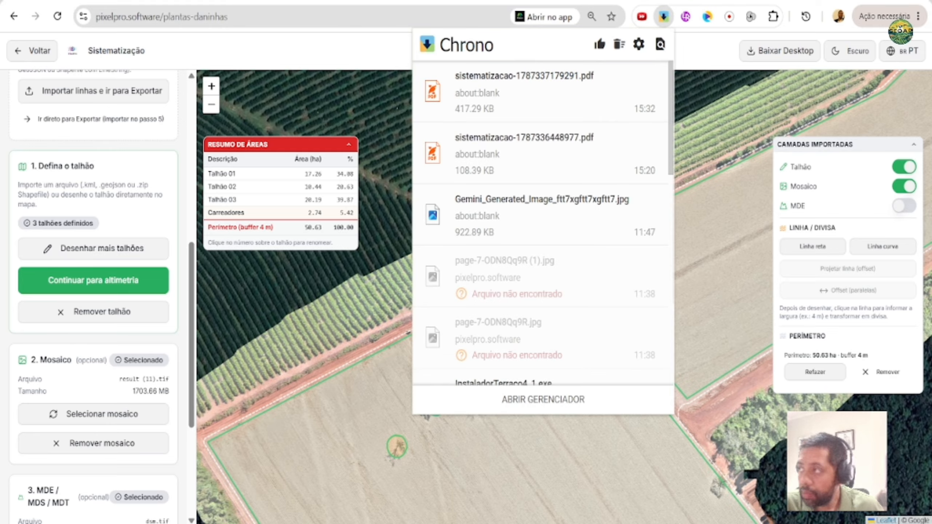
{"action": "double_click", "coordinate": [244, 288]}
{"action": "scroll", "coordinate": [414, 265], "scroll_direction": "down", "scroll_amount": 10}
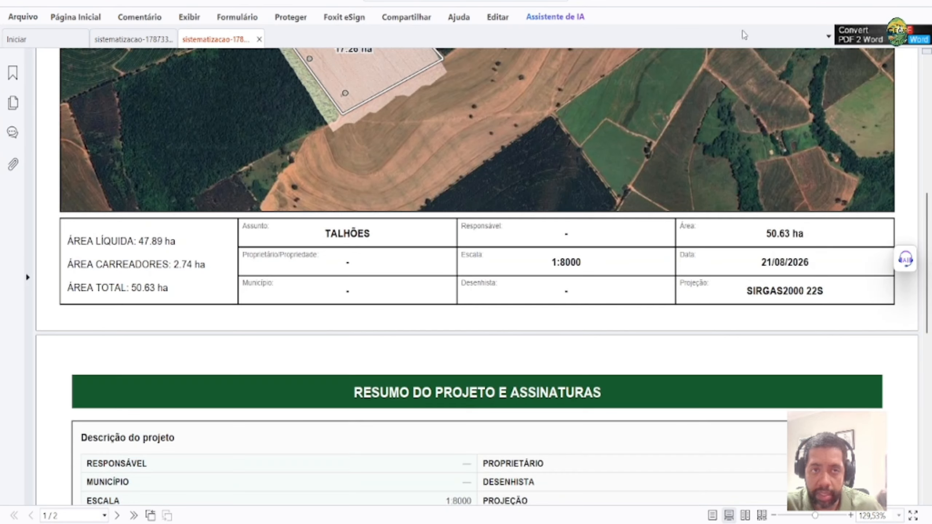
{"action": "left_click", "coordinate": [870, 3]}
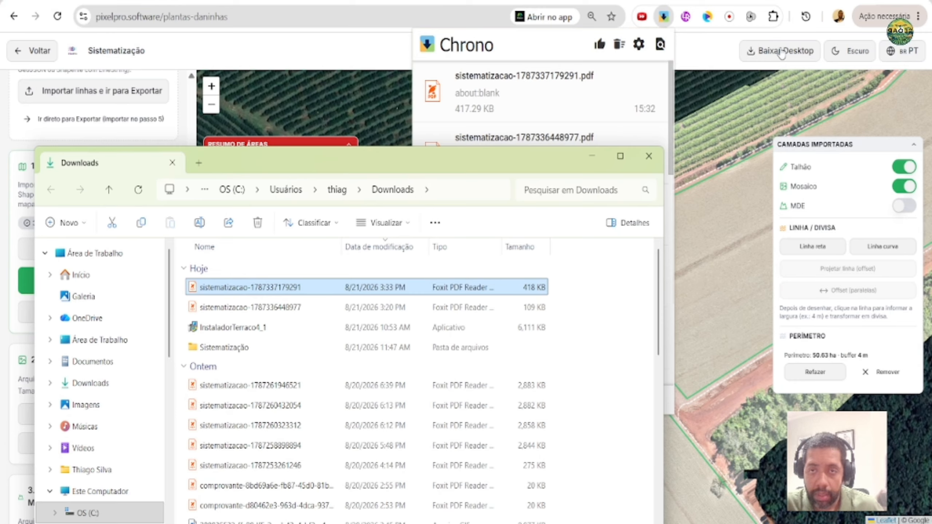
{"action": "left_click", "coordinate": [684, 71]}
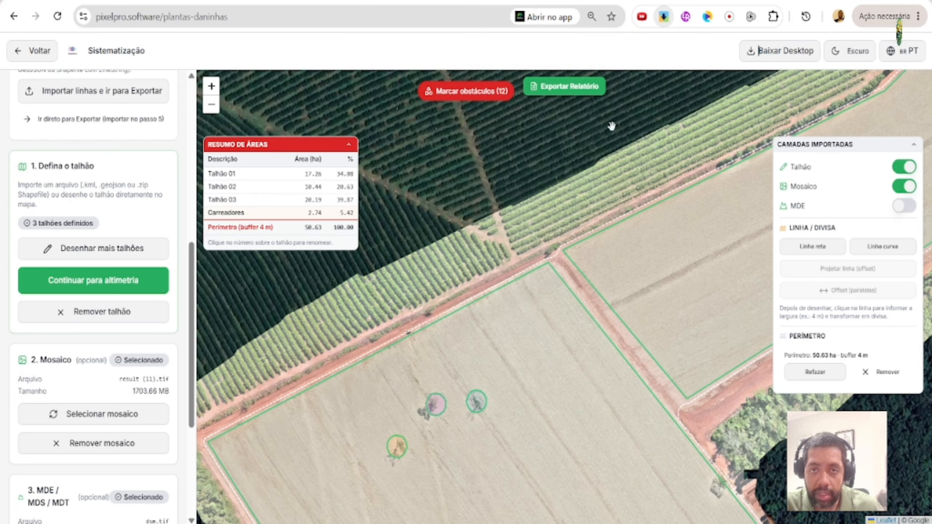
Submit the talhões and continue to the altimetry stage.
{"action": "left_click", "coordinate": [99, 285]}
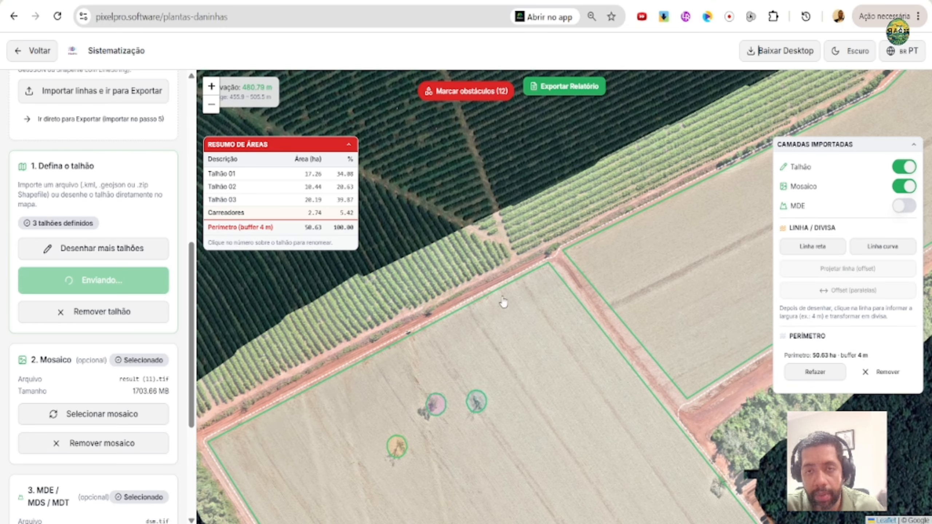
{"action": "scroll", "coordinate": [511, 240], "scroll_direction": "down", "scroll_amount": 1}
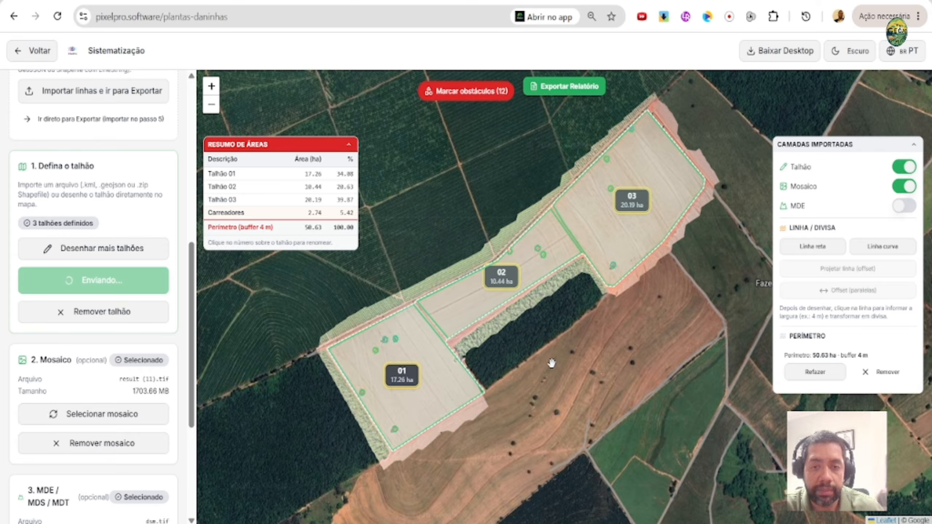
{"action": "scroll", "coordinate": [496, 296], "scroll_direction": "up", "scroll_amount": 1}
{"action": "scroll", "coordinate": [529, 293], "scroll_direction": "down", "scroll_amount": 1}
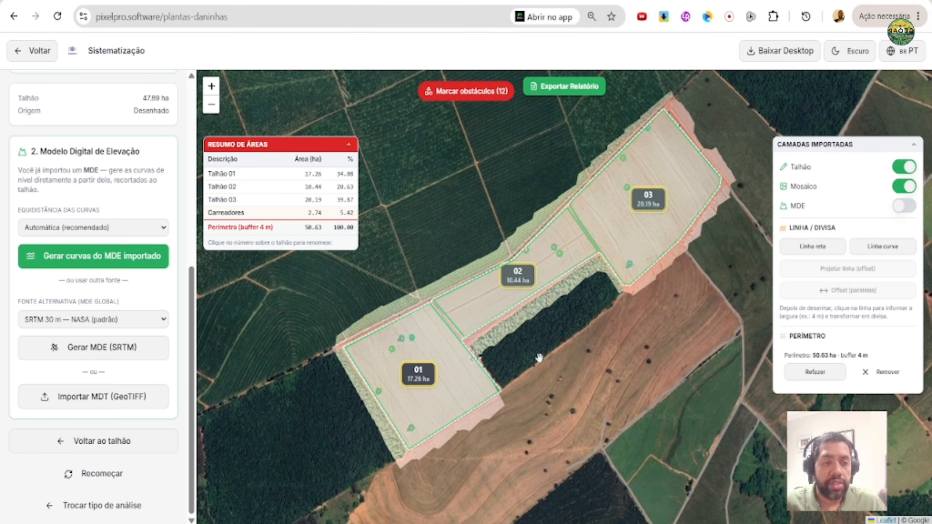
Generate contour lines from the imported MDE with the spacing kept on Automática (recomendado).
{"action": "left_click", "coordinate": [120, 230]}
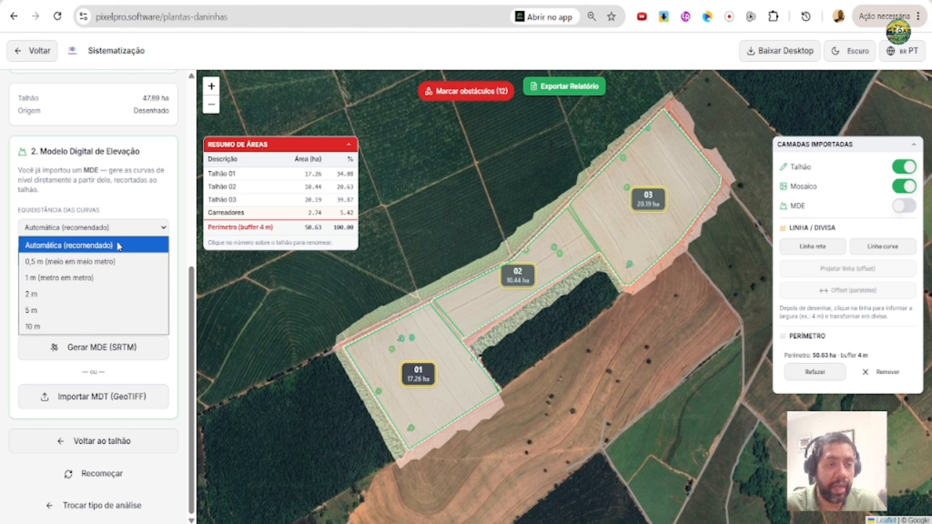
{"action": "left_click", "coordinate": [120, 245]}
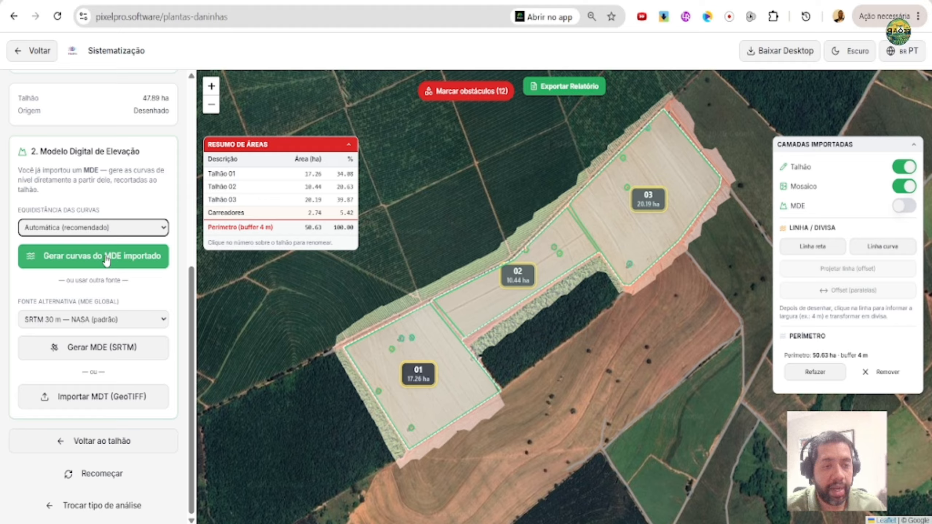
{"action": "left_click", "coordinate": [106, 261]}
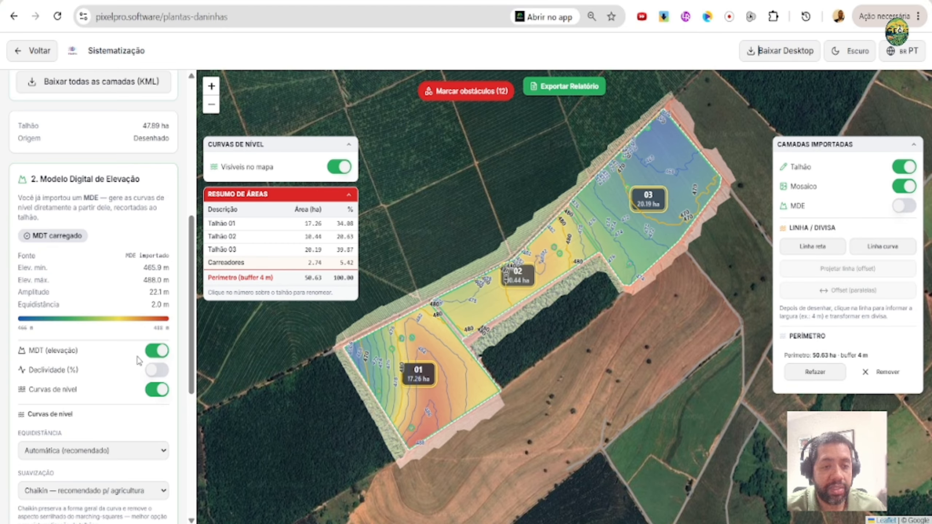
Show the Declividade (%) layer and examine the slope classes across the three talhões.
{"action": "left_click", "coordinate": [157, 370]}
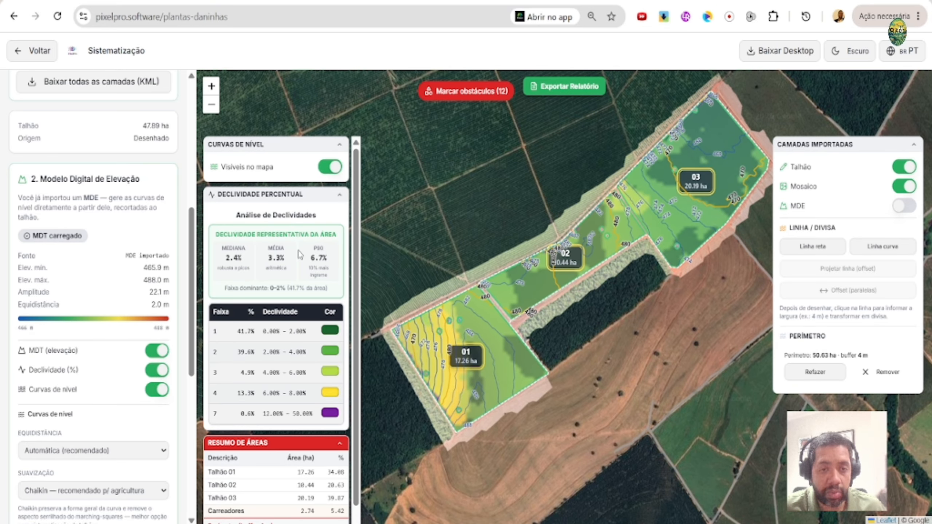
{"action": "scroll", "coordinate": [430, 336], "scroll_direction": "up", "scroll_amount": 1}
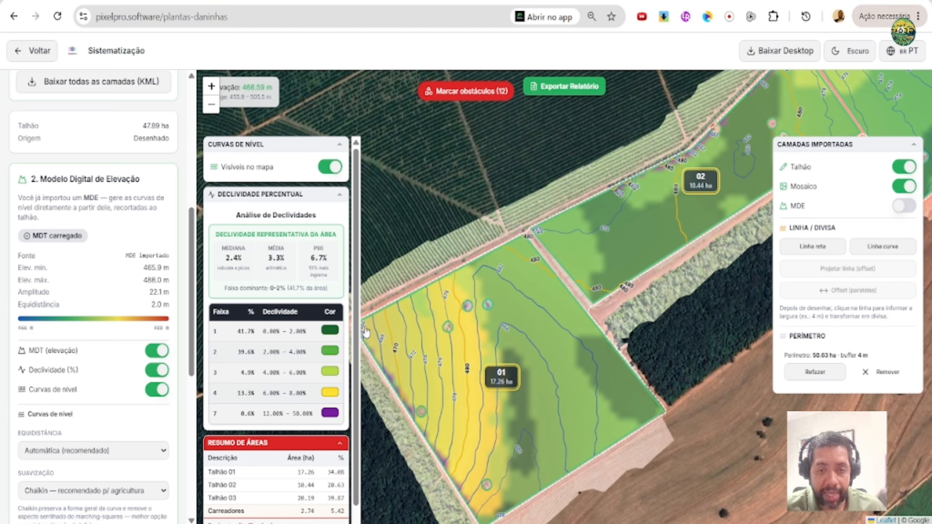
{"action": "left_click_drag", "start_coordinate": [680, 177], "coordinate": [409, 402]}
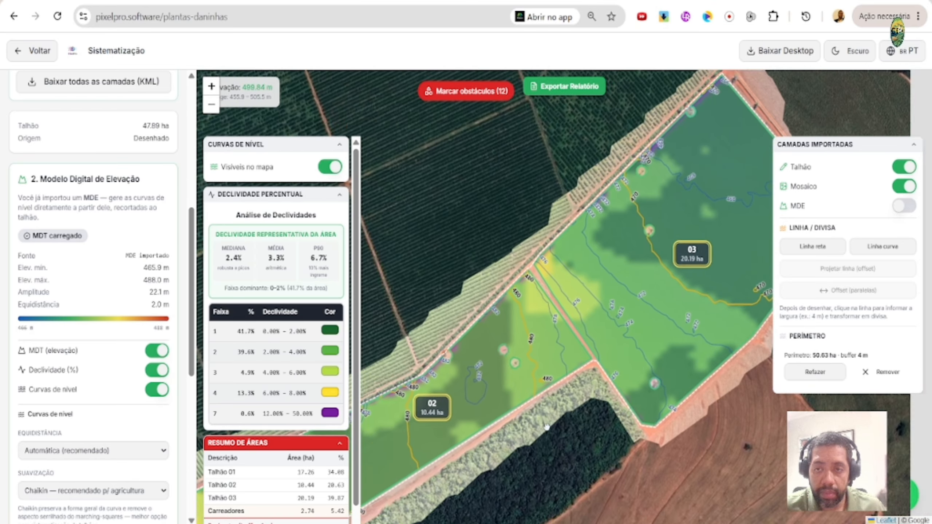
{"action": "scroll", "coordinate": [712, 211], "scroll_direction": "down", "scroll_amount": 2}
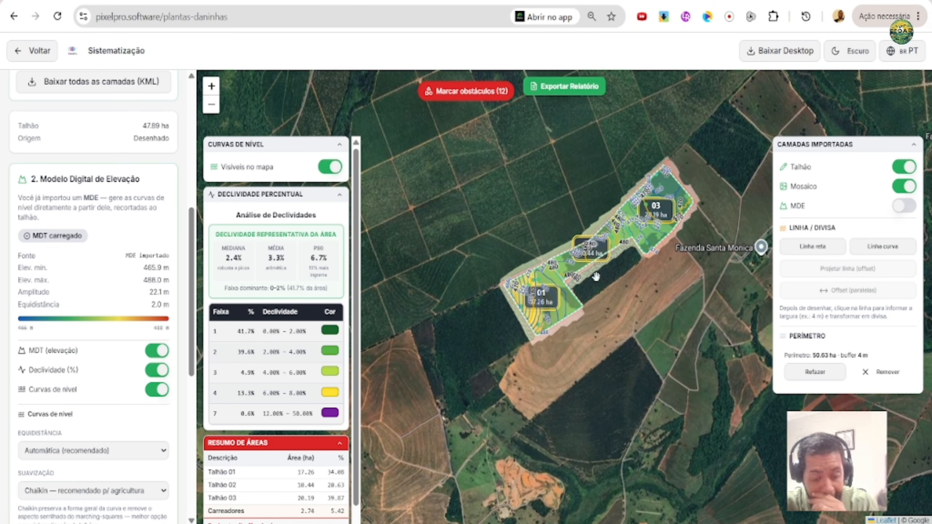
{"action": "left_click_drag", "start_coordinate": [579, 294], "coordinate": [564, 342]}
{"action": "scroll", "coordinate": [514, 362], "scroll_direction": "up", "scroll_amount": 1}
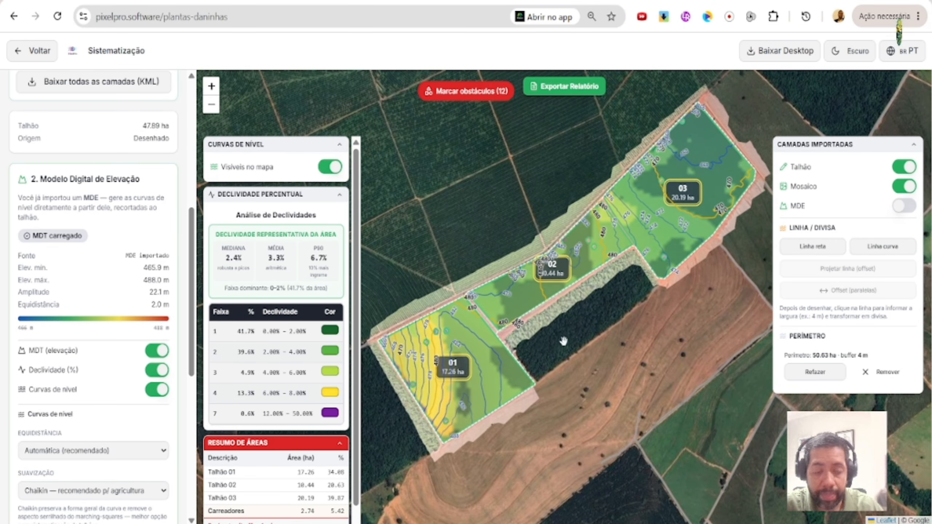
Draw a topographic profile line running from talhão 01 through to beyond talhão 03 and save it under the name Perfil.
{"action": "scroll", "coordinate": [122, 389], "scroll_direction": "down", "scroll_amount": 4}
{"action": "scroll", "coordinate": [122, 388], "scroll_direction": "down", "scroll_amount": 2}
{"action": "left_click", "coordinate": [103, 390]}
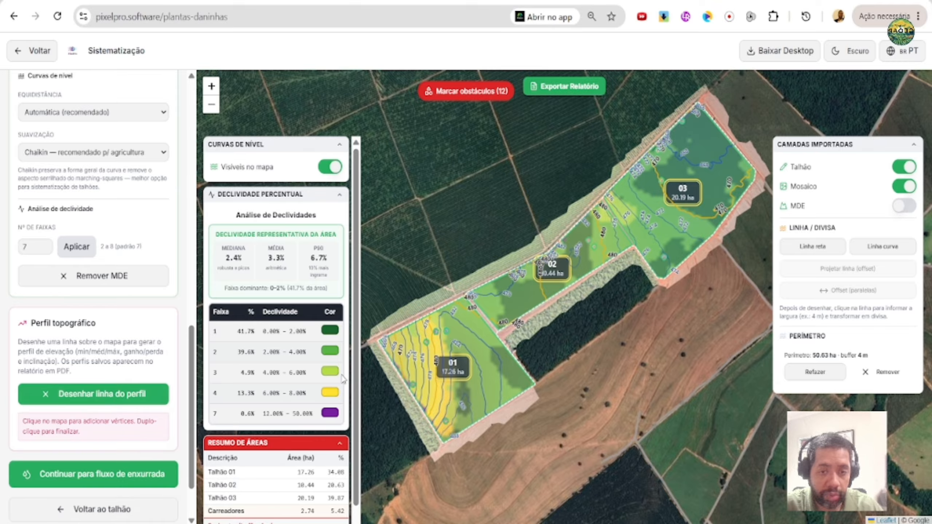
{"action": "left_click", "coordinate": [373, 341]}
{"action": "left_click", "coordinate": [515, 375]}
{"action": "left_click", "coordinate": [481, 321]}
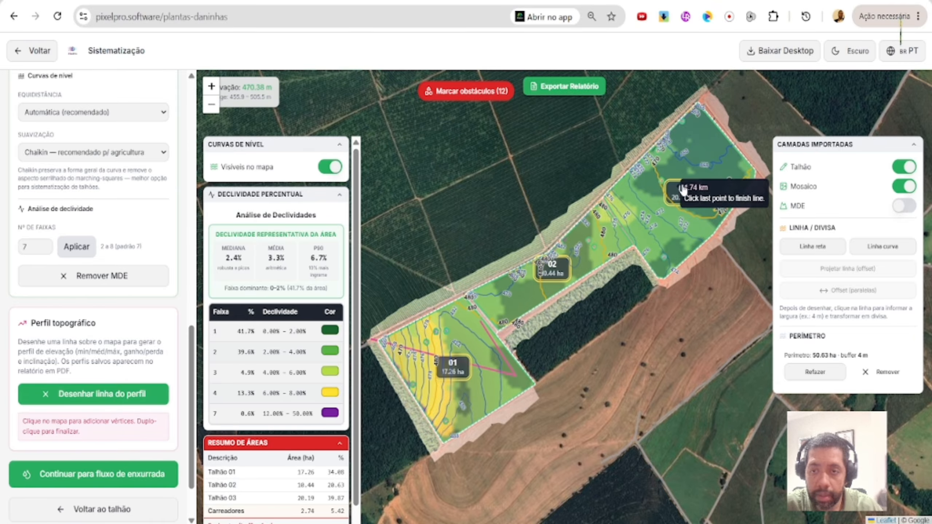
{"action": "double_click", "coordinate": [758, 133]}
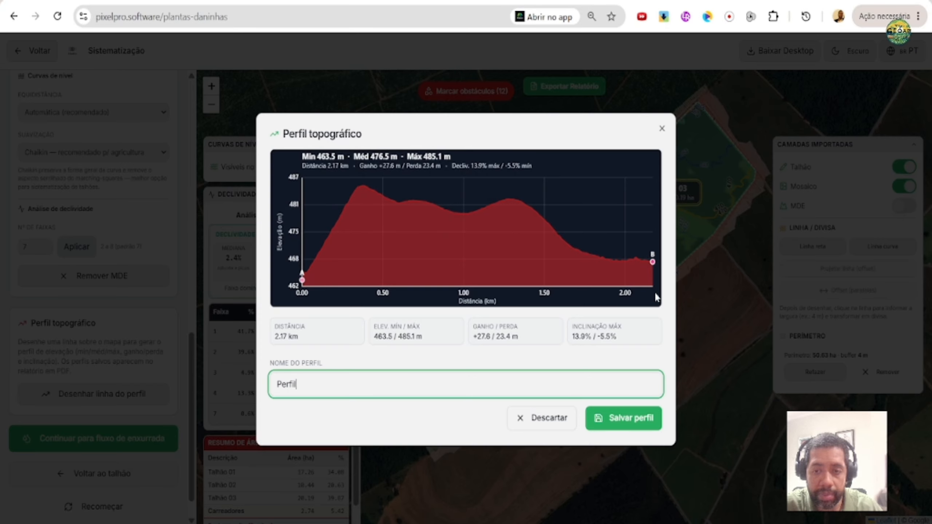
{"action": "left_click", "coordinate": [624, 418]}
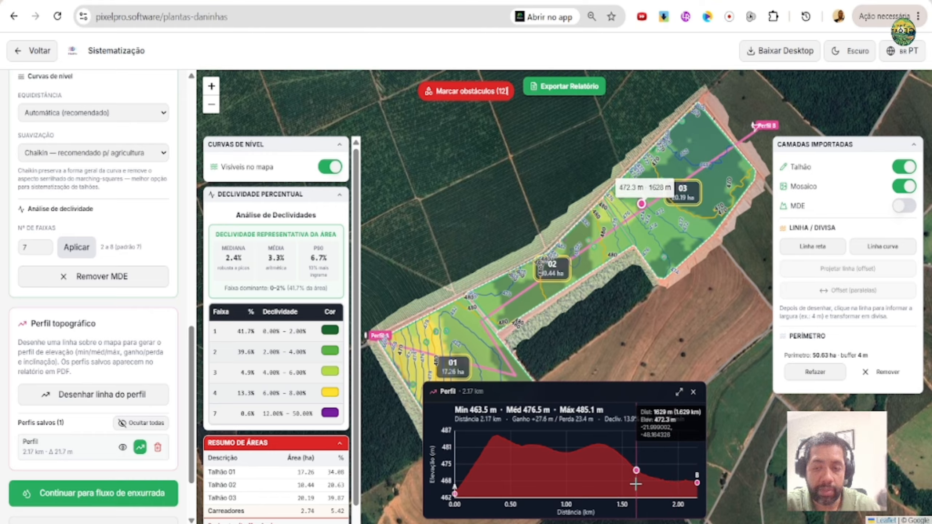
Hide the saved topographic profile and its chart, and continue to the Fluxo de enxurrada stage.
{"action": "scroll", "coordinate": [126, 260], "scroll_direction": "down", "scroll_amount": 3}
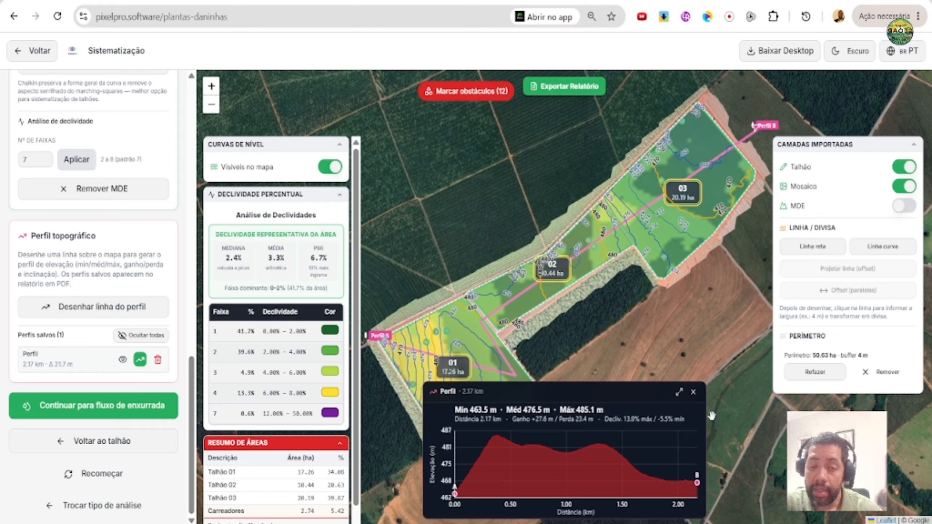
{"action": "left_click", "coordinate": [692, 394]}
{"action": "left_click", "coordinate": [141, 335]}
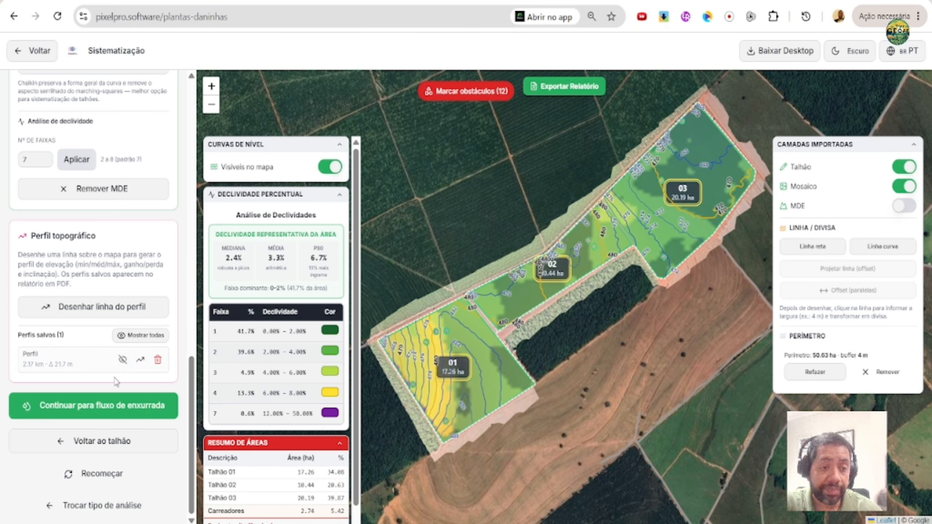
{"action": "left_click", "coordinate": [100, 411]}
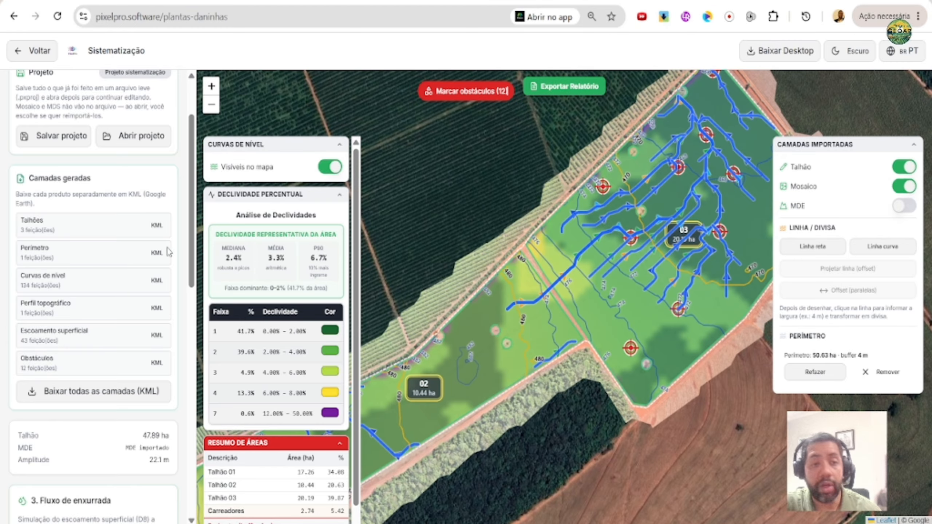
Turn off the MDE (altimetria) and Declividade background layers beneath the runoff network.
{"action": "scroll", "coordinate": [135, 259], "scroll_direction": "down", "scroll_amount": 4}
{"action": "left_click", "coordinate": [152, 365]}
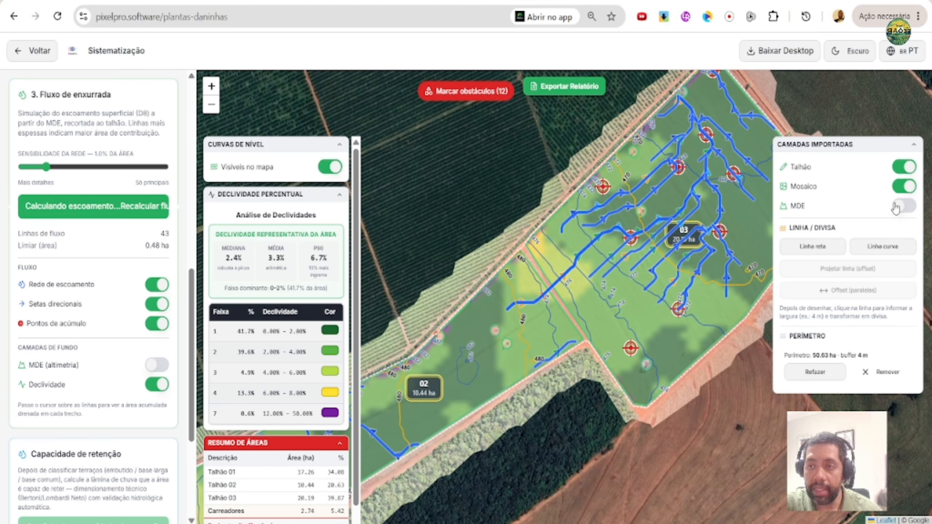
{"action": "left_click", "coordinate": [157, 385]}
Examine the runoff lines, flow arrows and accumulation points over the mosaic in talhões 03 and 01.
{"action": "scroll", "coordinate": [586, 227], "scroll_direction": "up", "scroll_amount": 2}
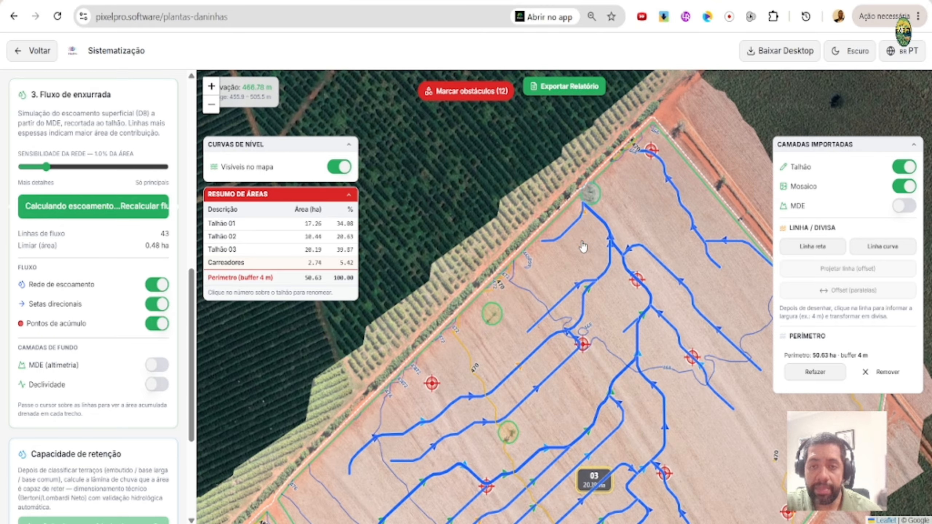
{"action": "scroll", "coordinate": [588, 213], "scroll_direction": "down", "scroll_amount": 2}
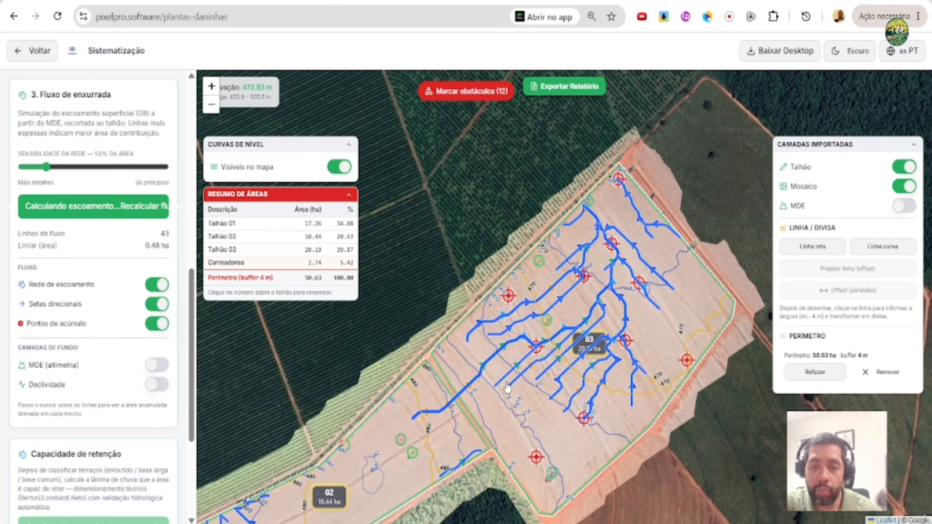
{"action": "scroll", "coordinate": [588, 227], "scroll_direction": "up", "scroll_amount": 2}
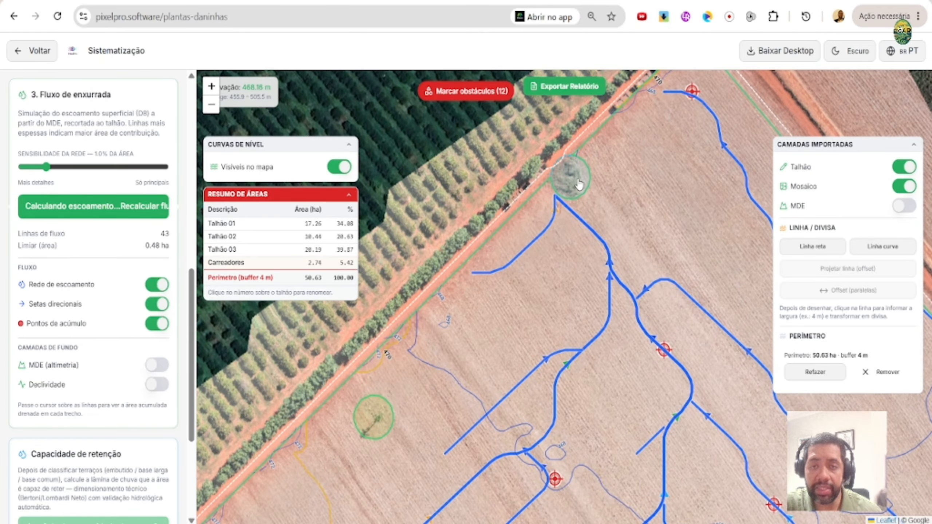
{"action": "scroll", "coordinate": [573, 176], "scroll_direction": "down", "scroll_amount": 2}
{"action": "mouse_move", "coordinate": [589, 252]}
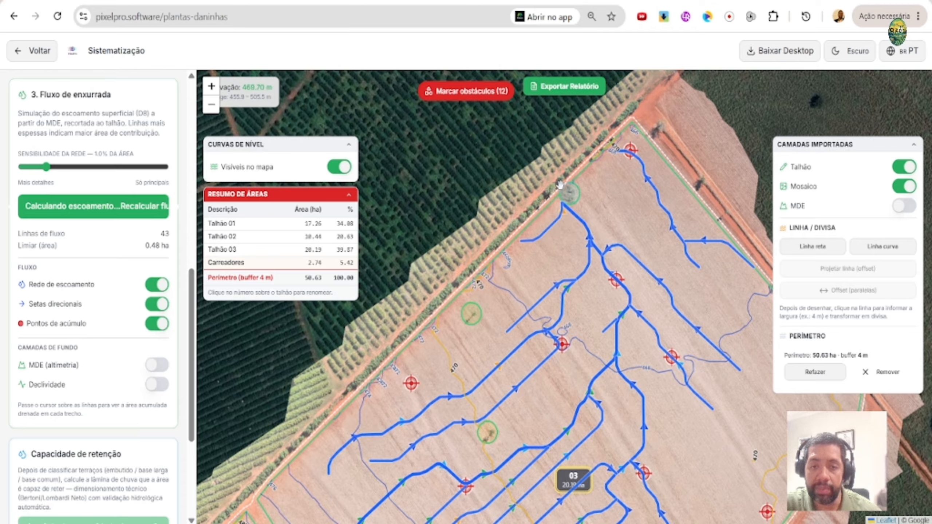
{"action": "scroll", "coordinate": [589, 252], "scroll_direction": "down", "scroll_amount": 2}
{"action": "scroll", "coordinate": [502, 297], "scroll_direction": "up", "scroll_amount": 3}
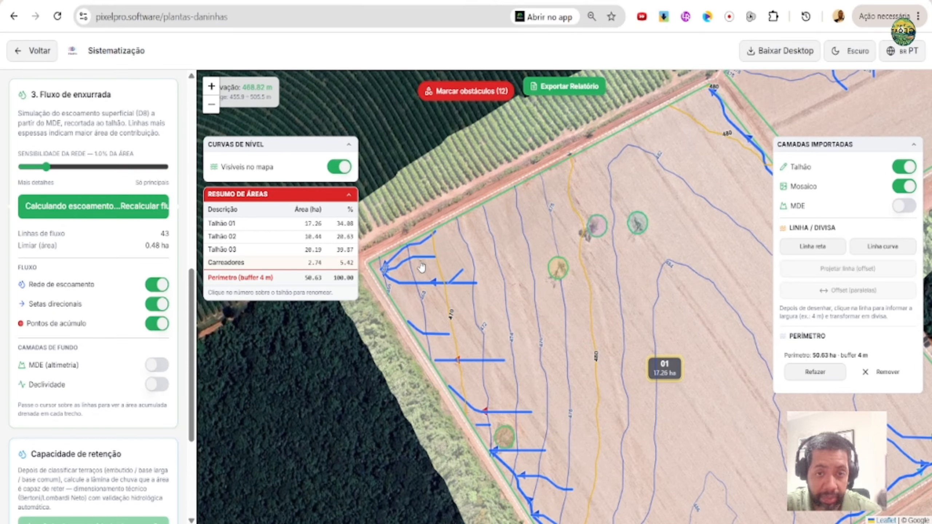
{"action": "scroll", "coordinate": [422, 264], "scroll_direction": "down", "scroll_amount": 2}
Show the Declividade background layer again and set the runoff network sensitivity to 0.2% of the area.
{"action": "left_click", "coordinate": [157, 365]}
{"action": "left_click", "coordinate": [157, 385]}
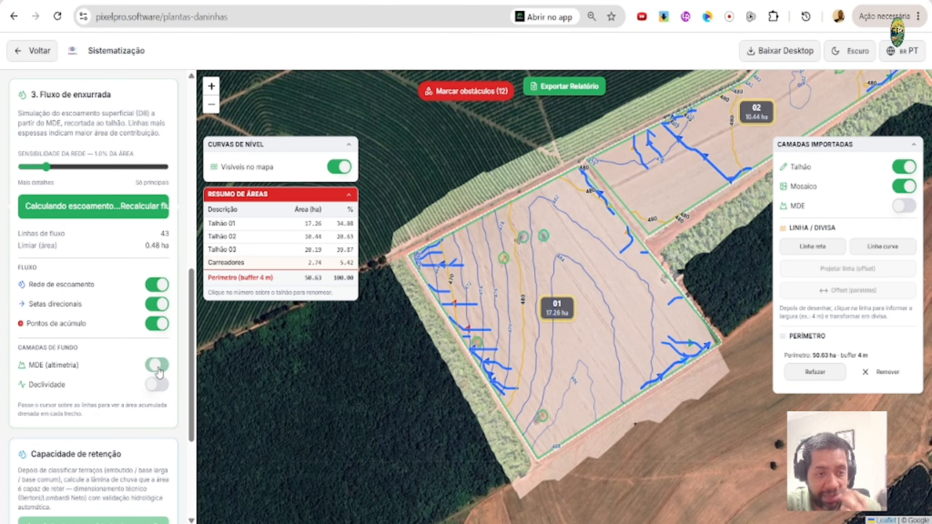
{"action": "left_click", "coordinate": [24, 167]}
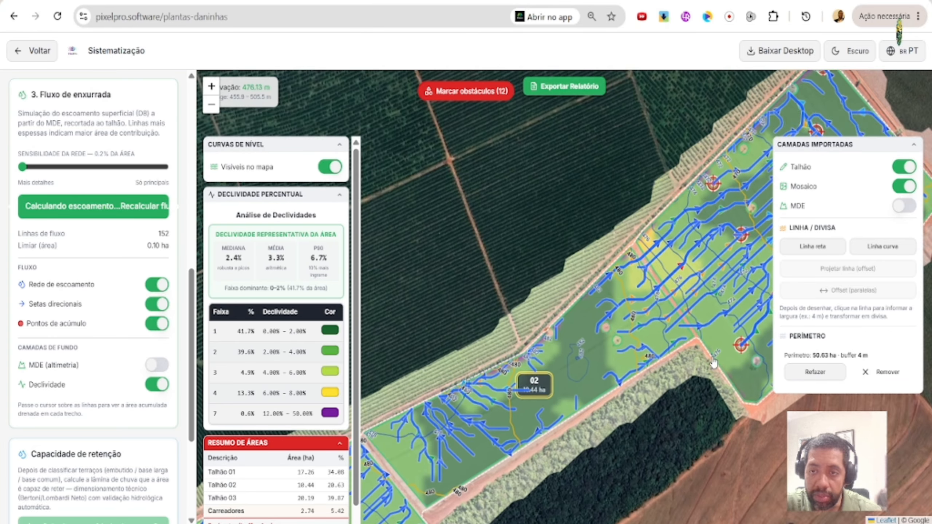
{"action": "scroll", "coordinate": [616, 268], "scroll_direction": "down", "scroll_amount": 4}
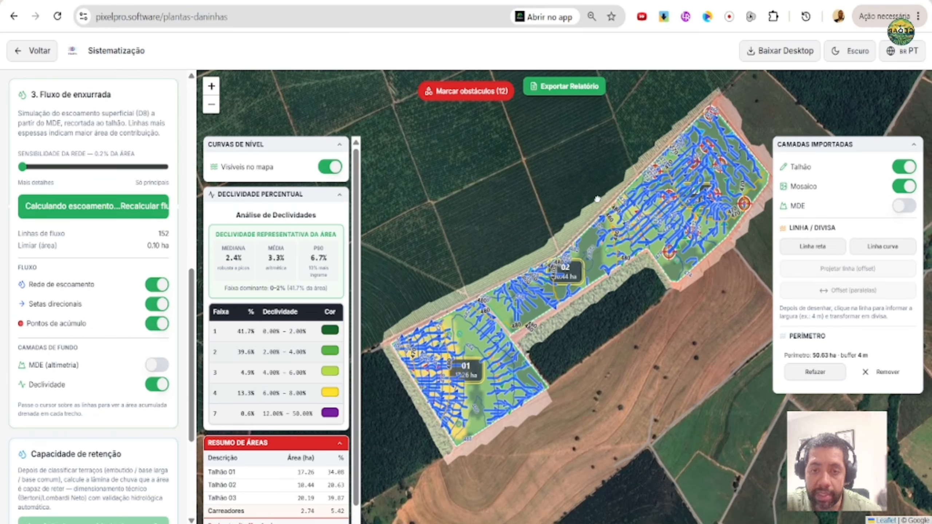
{"action": "left_click_drag", "start_coordinate": [597, 199], "coordinate": [585, 207]}
{"action": "scroll", "coordinate": [119, 263], "scroll_direction": "down", "scroll_amount": 5}
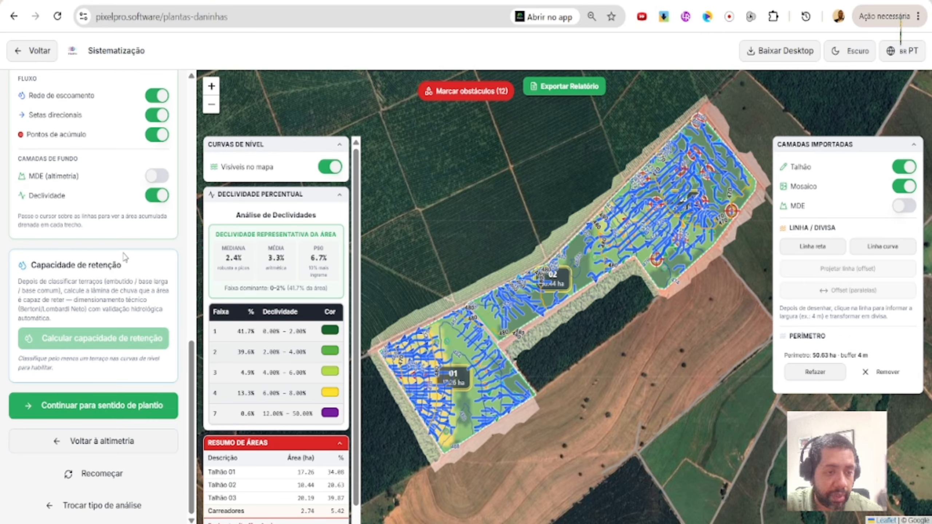
Reduce the runoff network detail by raising the sensitivity to a 0.29 ha area threshold.
{"action": "scroll", "coordinate": [125, 261], "scroll_direction": "up", "scroll_amount": 7}
{"action": "left_click", "coordinate": [34, 248]}
{"action": "scroll", "coordinate": [165, 231], "scroll_direction": "down", "scroll_amount": 1}
{"action": "scroll", "coordinate": [164, 231], "scroll_direction": "down", "scroll_amount": 5}
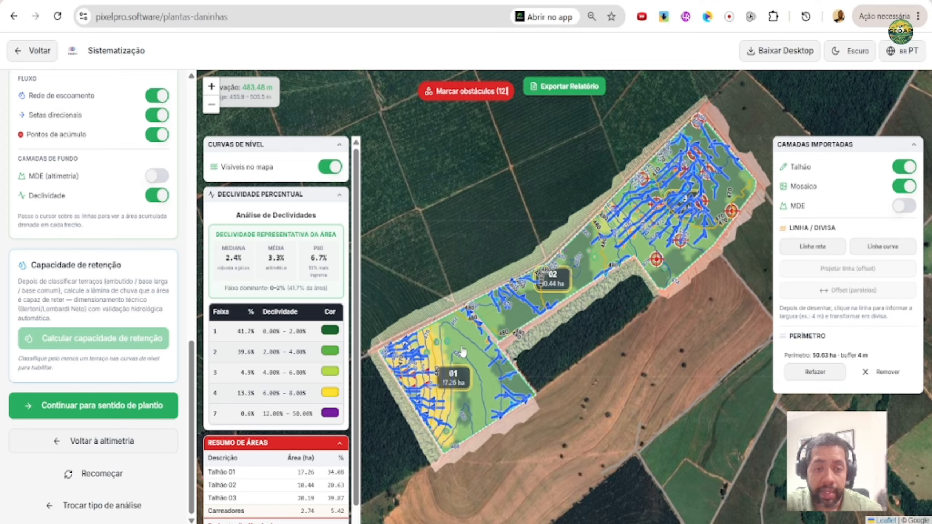
Transform the 472 m contour line in talhão 03 into an Embutido terrace, cut at the Talhão limit.
{"action": "scroll", "coordinate": [461, 347], "scroll_direction": "up", "scroll_amount": 1}
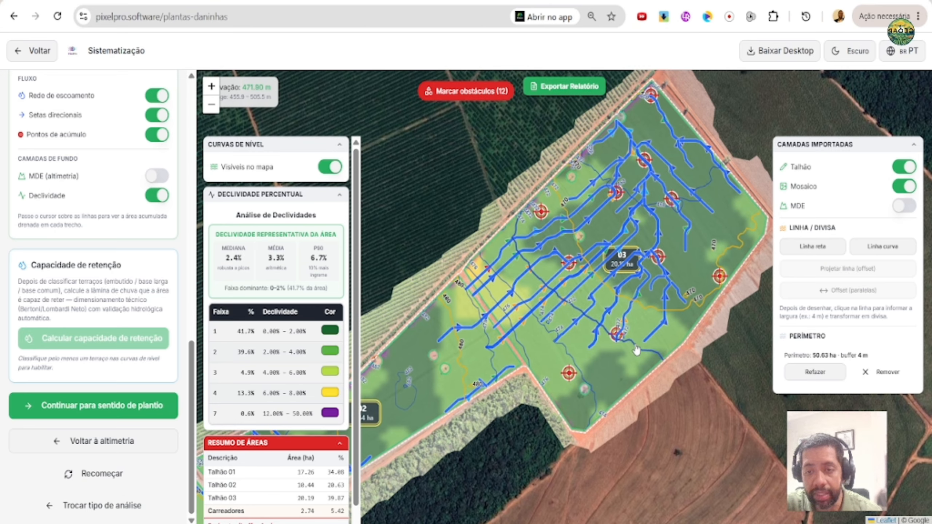
{"action": "left_click", "coordinate": [637, 350]}
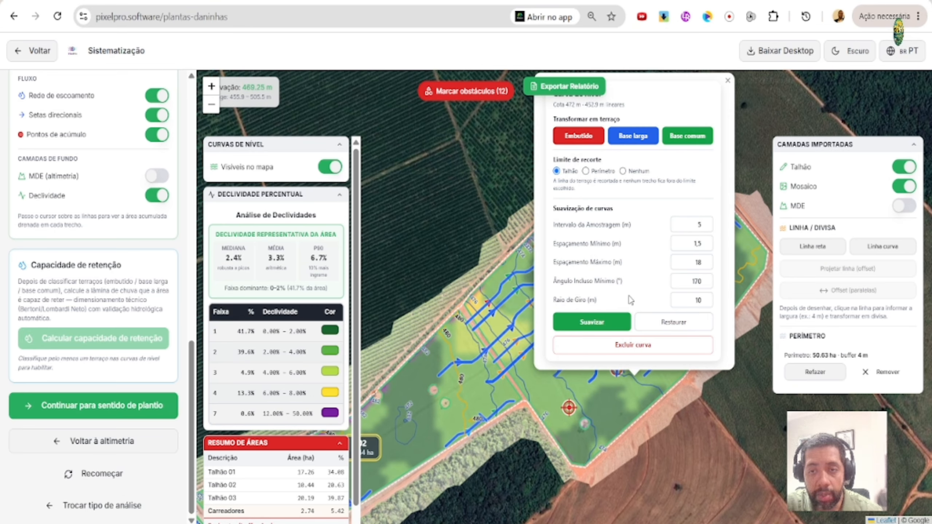
{"action": "left_click", "coordinate": [578, 136]}
Smooth the Embutido terrace with a sampling interval of 7.5 m and a minimum spacing of 6 m.
{"action": "left_click", "coordinate": [632, 380]}
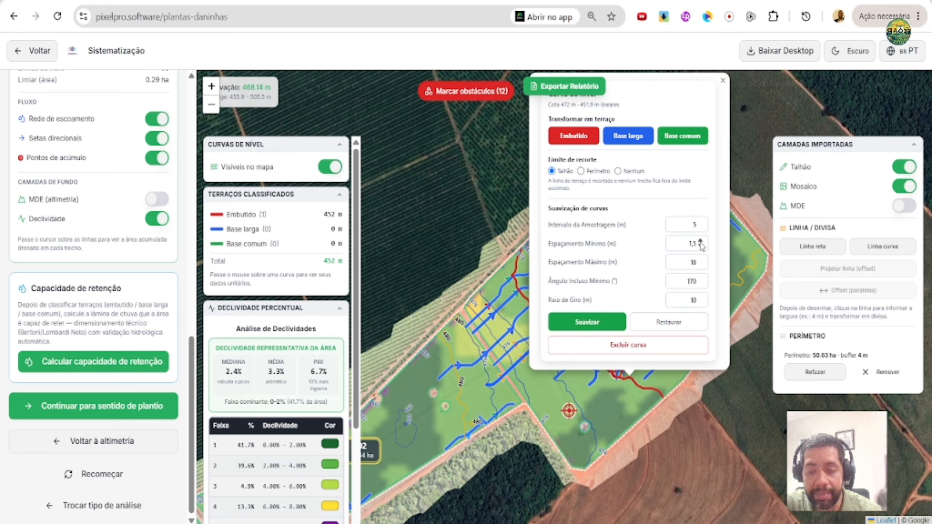
{"action": "left_click", "coordinate": [701, 222]}
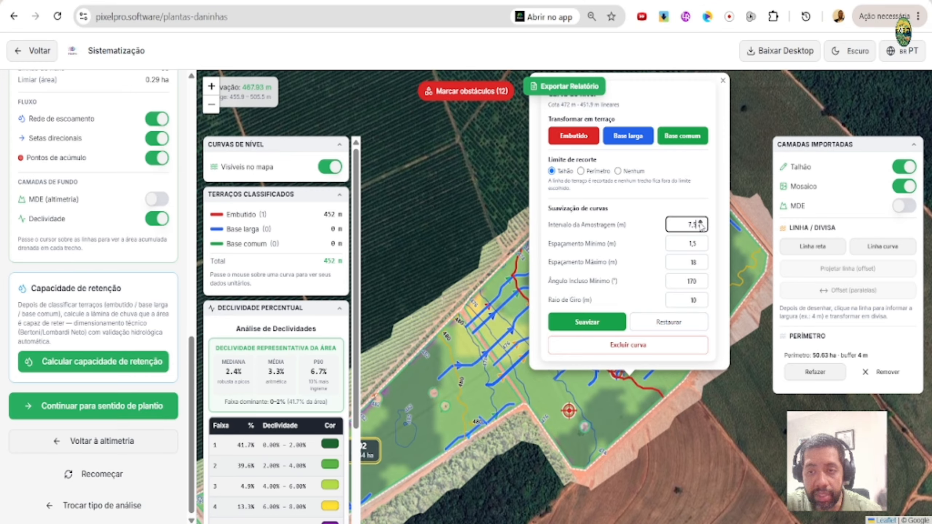
{"action": "left_click", "coordinate": [701, 244]}
{"action": "left_click", "coordinate": [597, 322]}
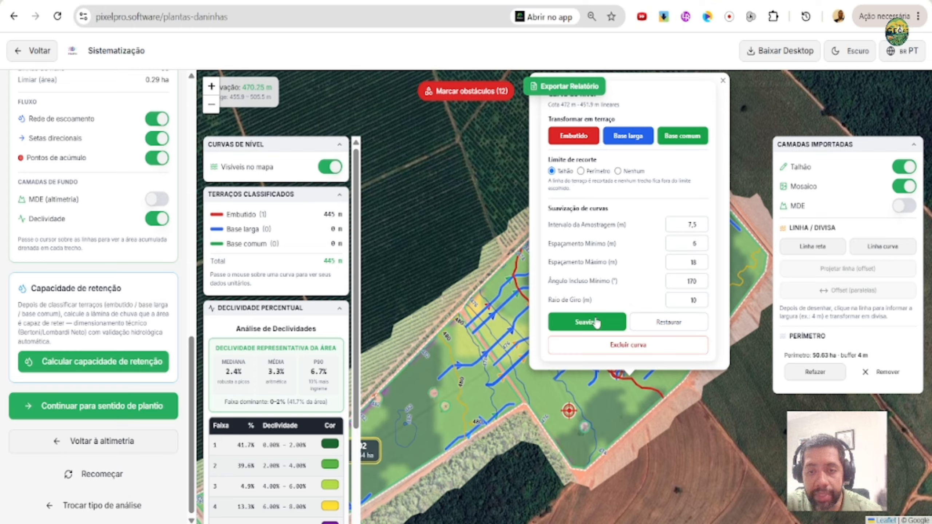
Smooth the terrace further with a sampling interval of 12 m, minimum spacing of 10 m and maximum spacing of 26 m.
{"action": "left_click", "coordinate": [701, 241]}
{"action": "left_click", "coordinate": [701, 223]}
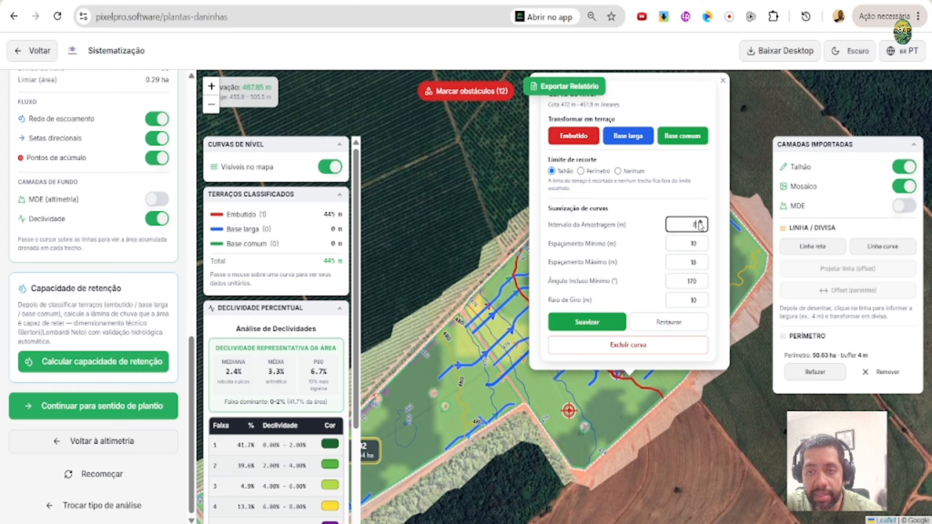
{"action": "left_click", "coordinate": [604, 322]}
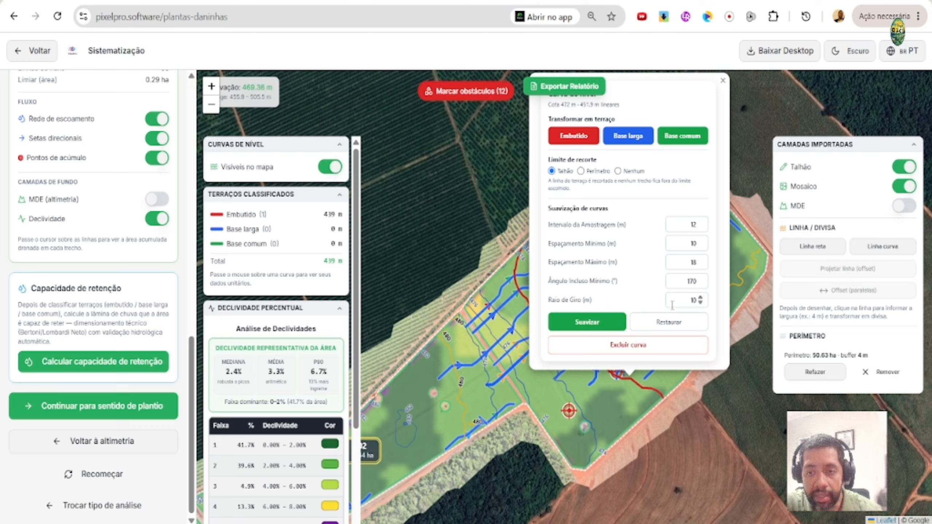
{"action": "left_click", "coordinate": [701, 260]}
{"action": "left_click", "coordinate": [701, 260]}
{"action": "left_click", "coordinate": [592, 323]}
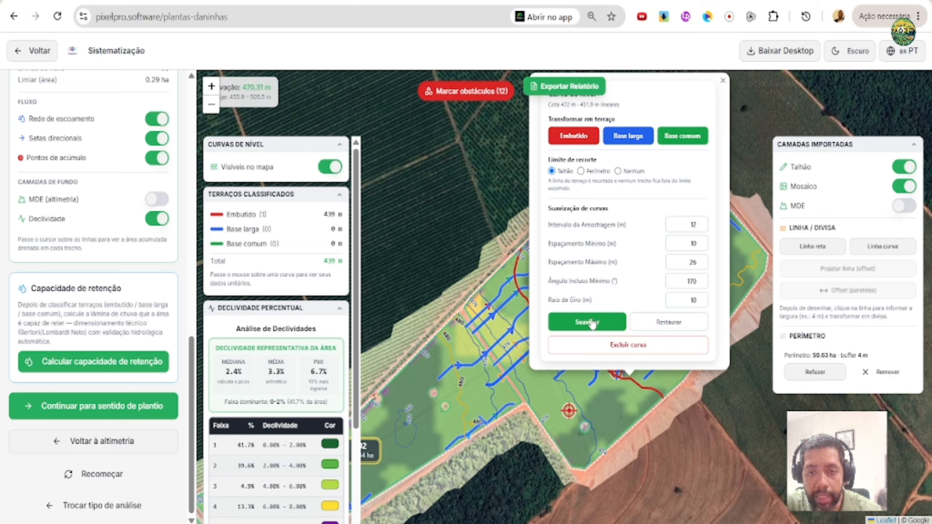
Increase the terrace's sampling interval in stages up to 42.5 m, smoothing the curve at each stage.
{"action": "left_click", "coordinate": [701, 223]}
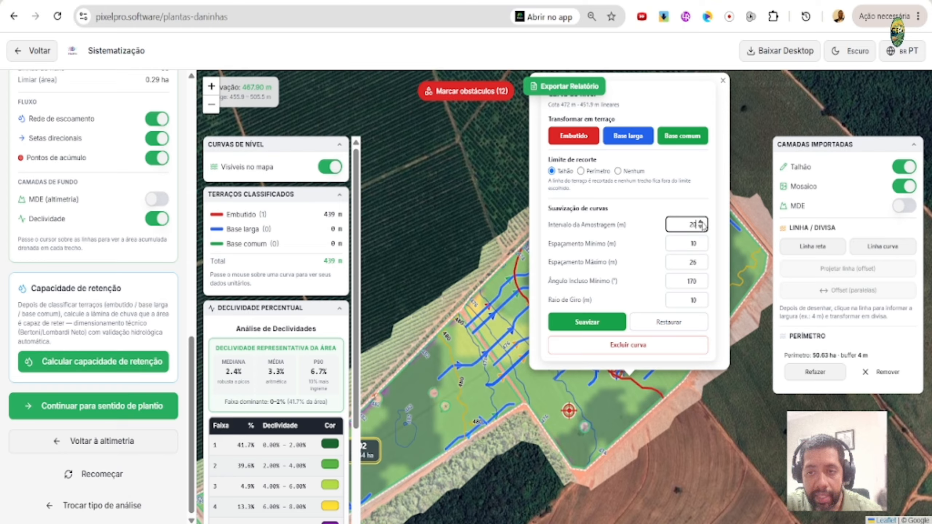
{"action": "left_click", "coordinate": [592, 323]}
{"action": "left_click", "coordinate": [702, 223]}
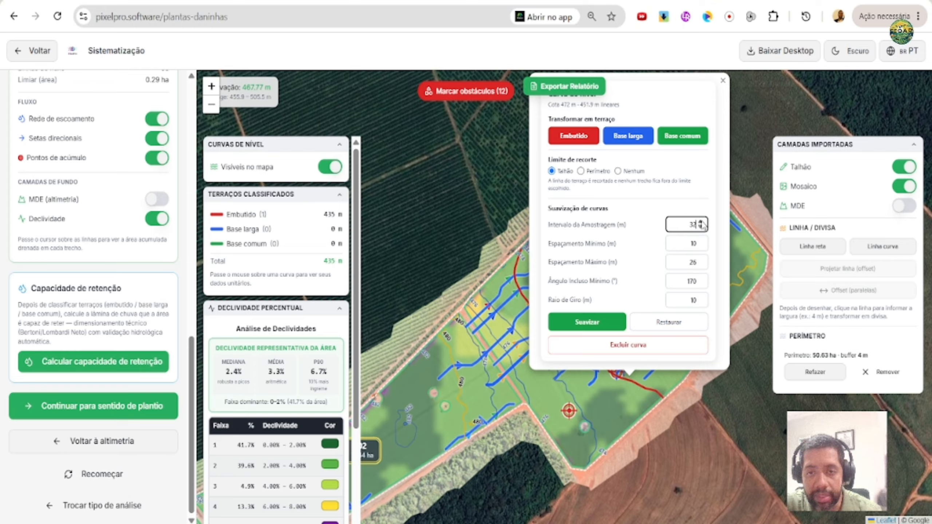
{"action": "left_click", "coordinate": [602, 325]}
{"action": "left_click", "coordinate": [701, 222]}
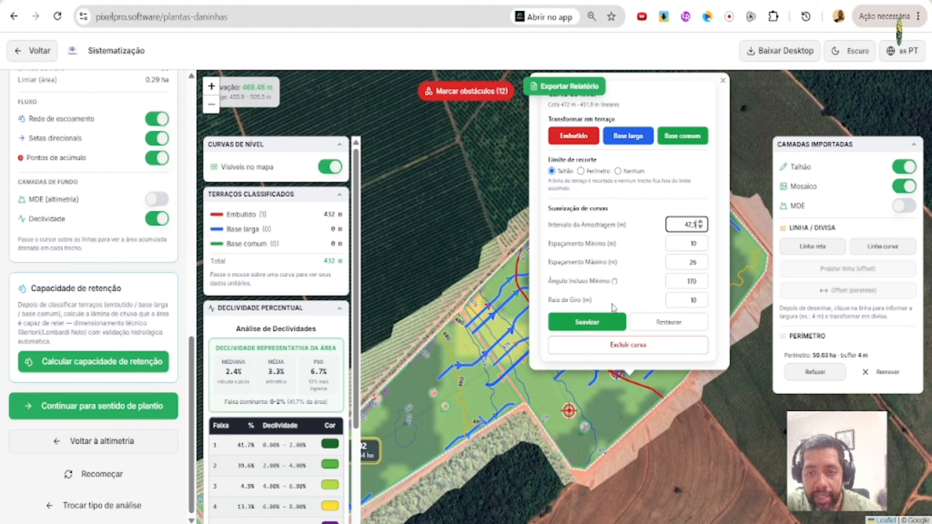
{"action": "left_click", "coordinate": [596, 323]}
Smooth the terrace with a larger minimum spacing, raise that spacing to 24.5 m, and close the contour settings.
{"action": "left_click", "coordinate": [701, 241]}
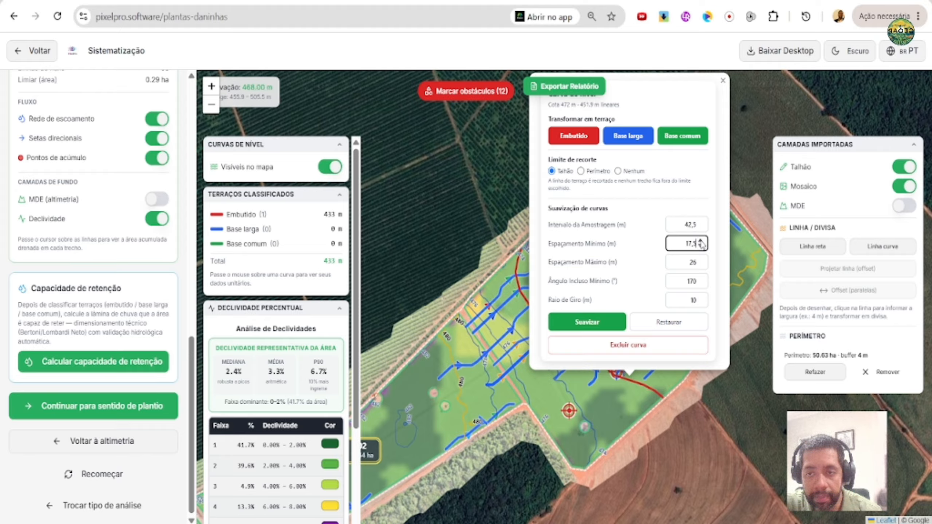
{"action": "left_click", "coordinate": [702, 243]}
{"action": "left_click", "coordinate": [571, 323]}
{"action": "left_click", "coordinate": [701, 241]}
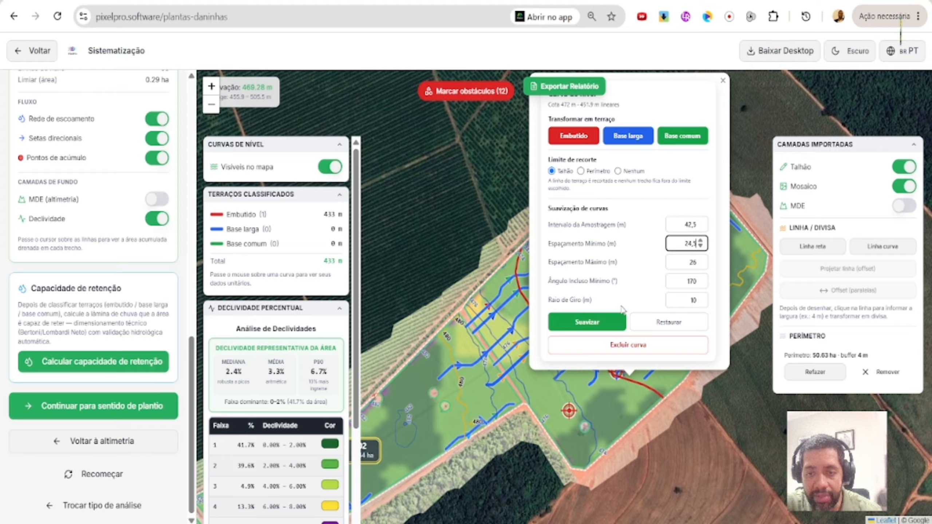
{"action": "left_click", "coordinate": [724, 81]}
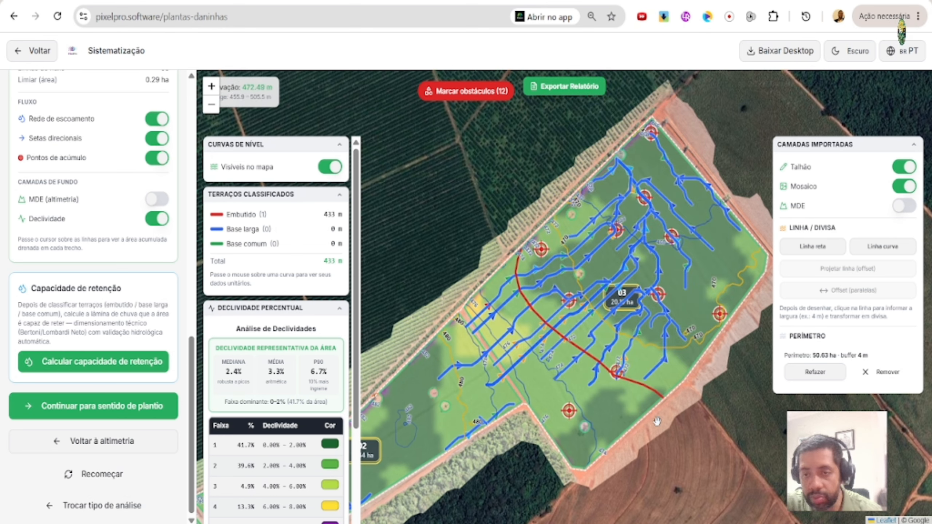
Draw a curved line about 239 m long across the eastern part of talhão 02 and transform it into a Base larga terrace.
{"action": "mouse_move", "coordinate": [657, 422]}
{"action": "left_mouse_down"}
{"action": "mouse_move", "coordinate": [709, 264]}
{"action": "mouse_move", "coordinate": [719, 294]}
{"action": "mouse_move", "coordinate": [649, 314]}
{"action": "left_mouse_up"}
{"action": "left_click", "coordinate": [875, 247]}
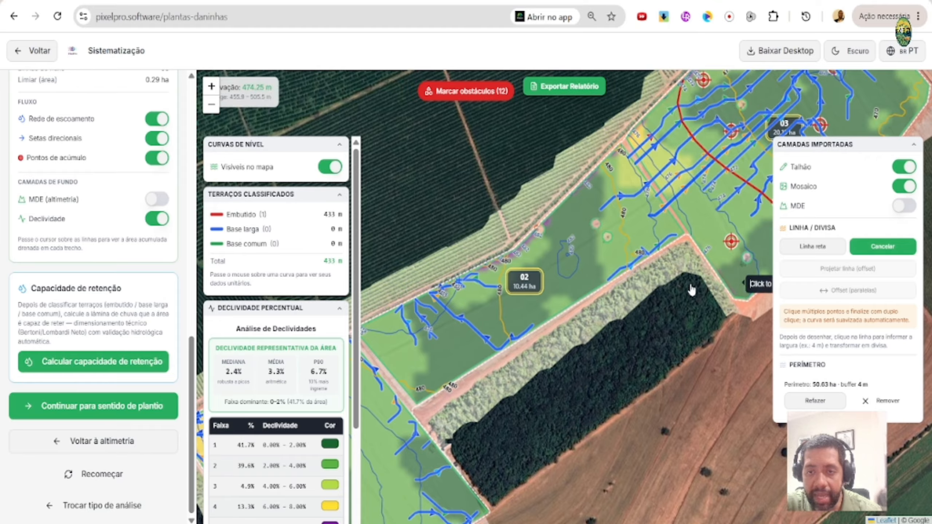
{"action": "left_click", "coordinate": [628, 271]}
{"action": "left_click", "coordinate": [609, 176]}
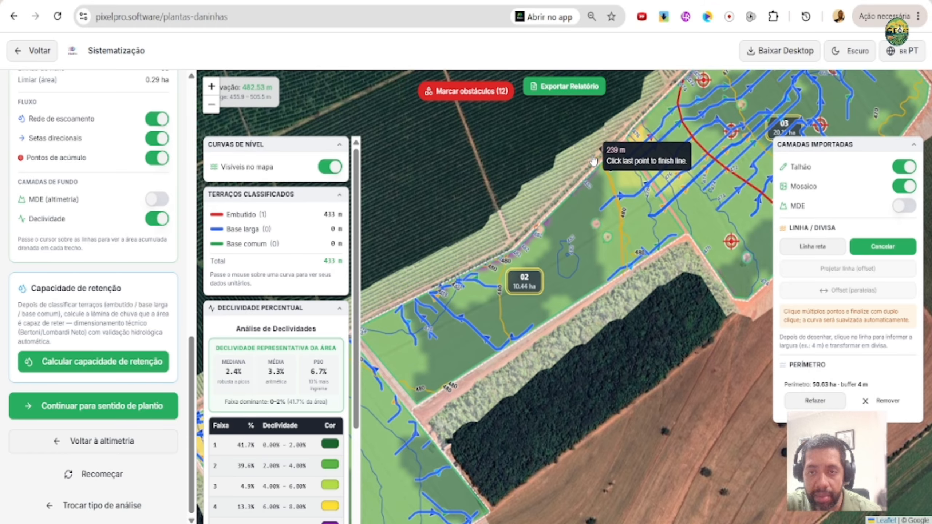
{"action": "double_click", "coordinate": [593, 160]}
{"action": "left_click", "coordinate": [621, 228]}
{"action": "left_click", "coordinate": [598, 331]}
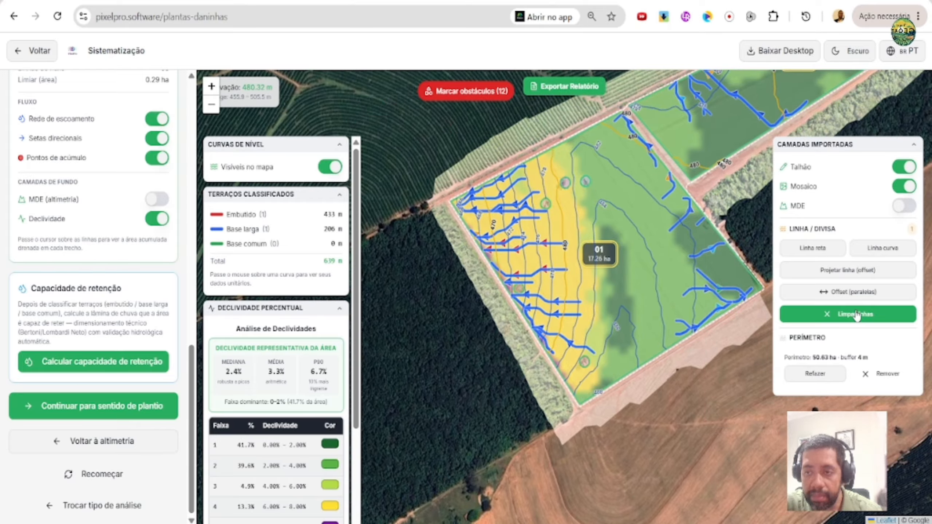
Draw a curved line about 231 m long across the western part of talhão 01 and transform it into a Base comum terrace.
{"action": "left_click", "coordinate": [840, 250]}
{"action": "left_click", "coordinate": [853, 253]}
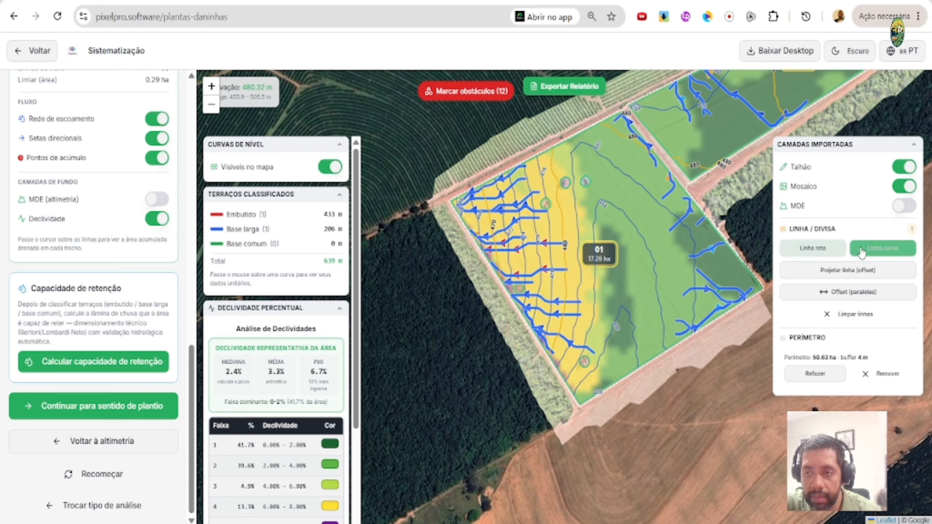
{"action": "left_click", "coordinate": [520, 318]}
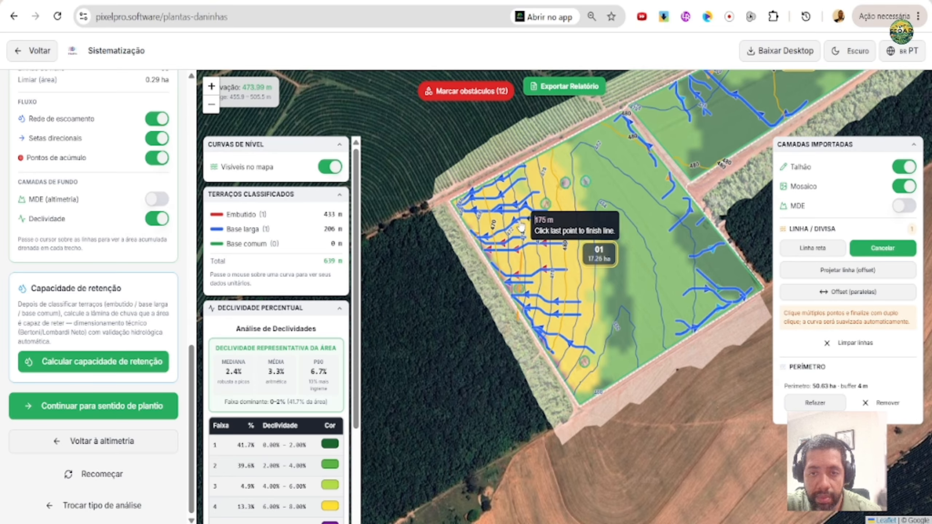
{"action": "double_click", "coordinate": [505, 158]}
{"action": "left_click", "coordinate": [558, 270]}
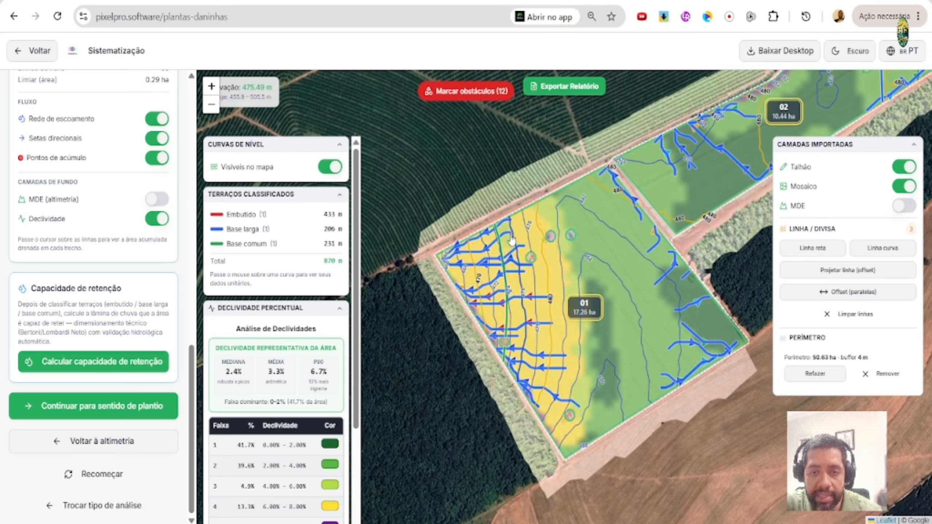
Transform the 480 m contour in talhão 01 into a Base larga terrace.
{"action": "left_click", "coordinate": [537, 278]}
{"action": "left_click", "coordinate": [554, 344]}
{"action": "left_click", "coordinate": [545, 358]}
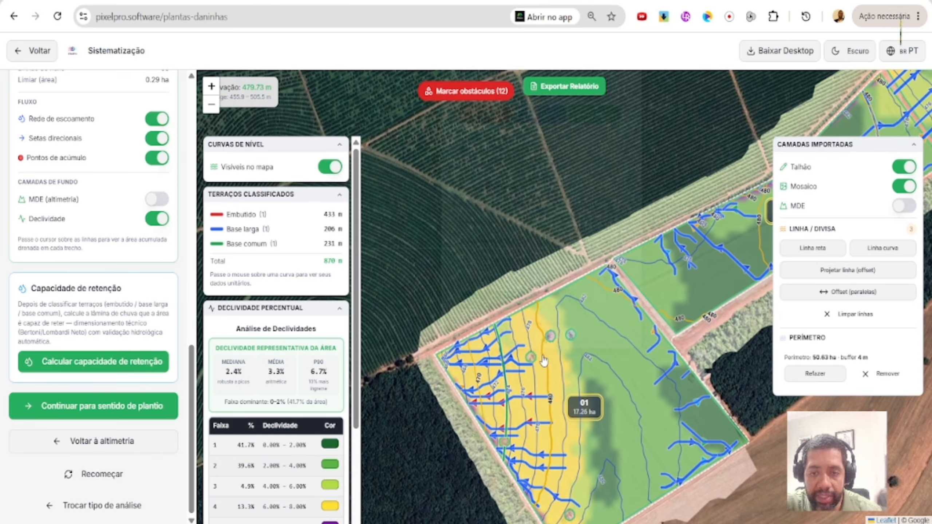
{"action": "left_click", "coordinate": [546, 142]}
{"action": "left_click", "coordinate": [529, 314]}
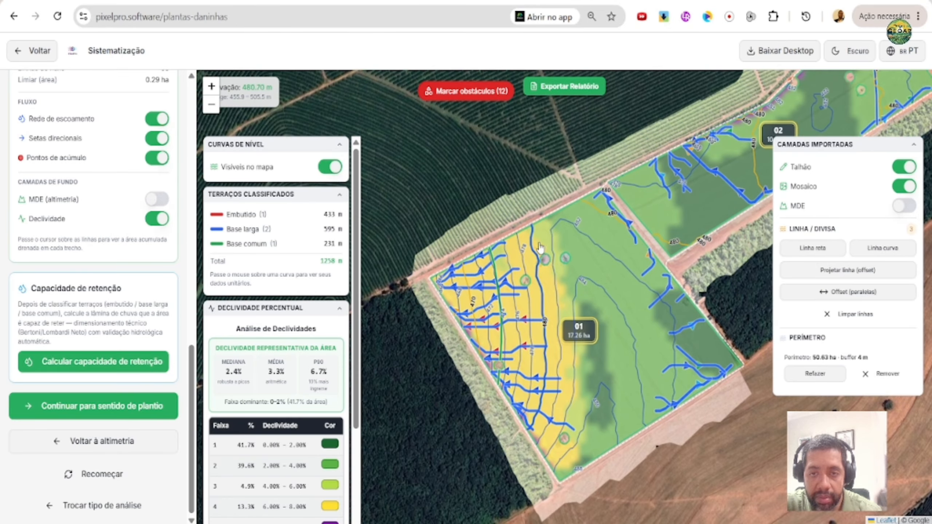
Smooth the 480 m terrace in talhão 01 with a 21 m sampling interval and 13 m minimum spacing, and smooth again with a larger interval.
{"action": "left_click", "coordinate": [536, 250]}
{"action": "left_click", "coordinate": [604, 222]}
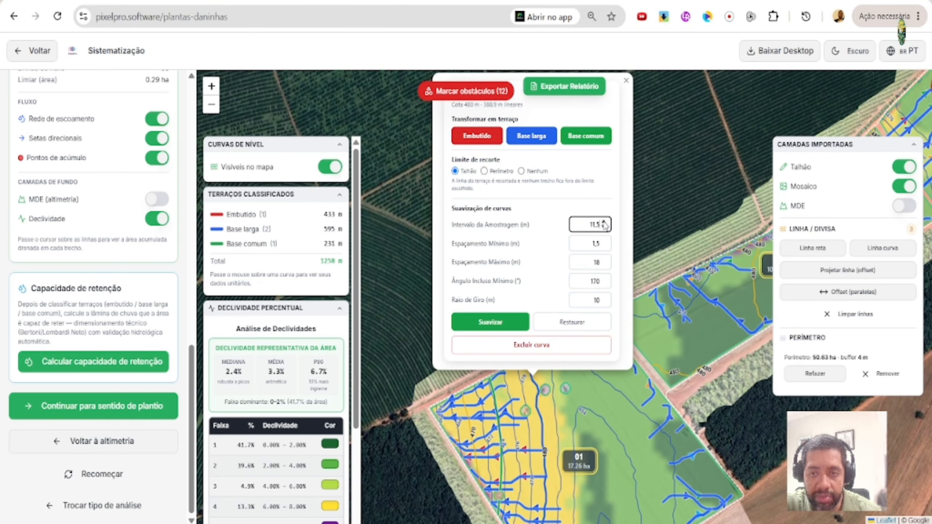
{"action": "left_click", "coordinate": [496, 324]}
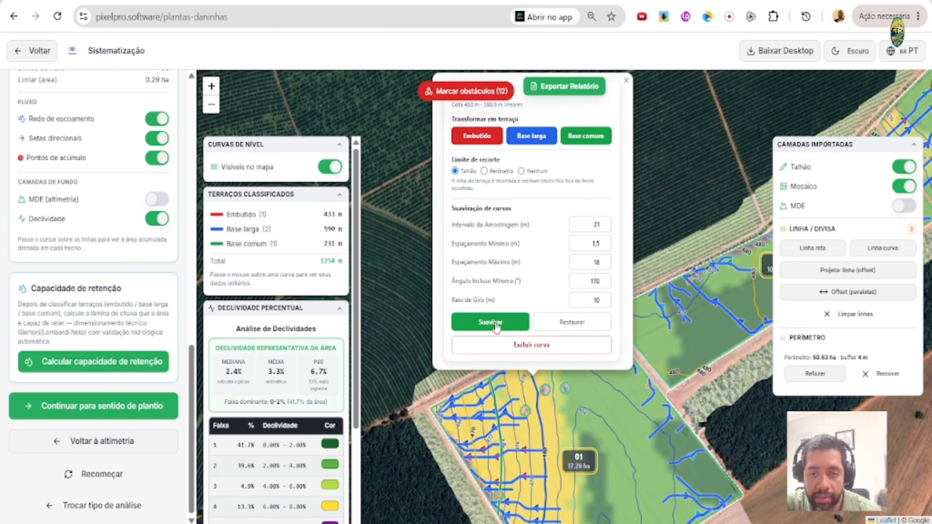
{"action": "left_click", "coordinate": [605, 244]}
{"action": "left_click", "coordinate": [508, 322]}
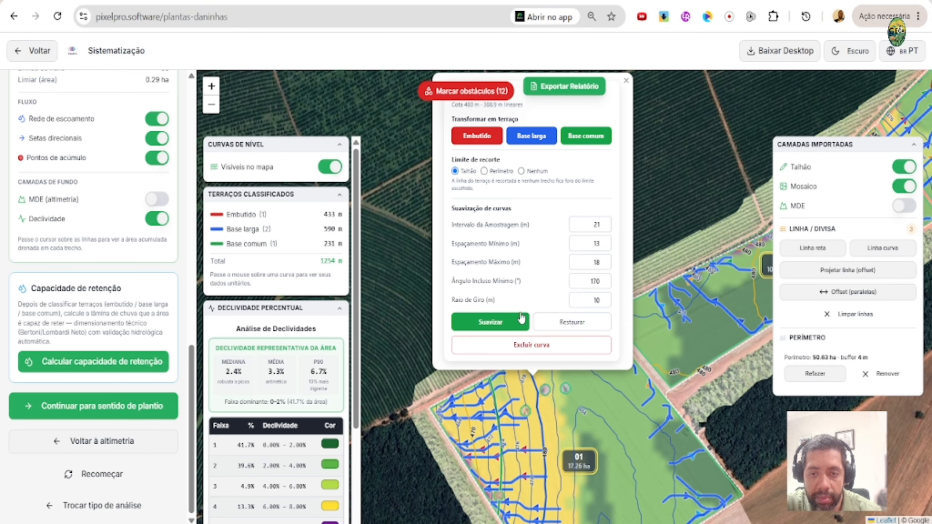
{"action": "left_click", "coordinate": [604, 222]}
{"action": "left_click", "coordinate": [506, 323]}
{"action": "left_click", "coordinate": [651, 202]}
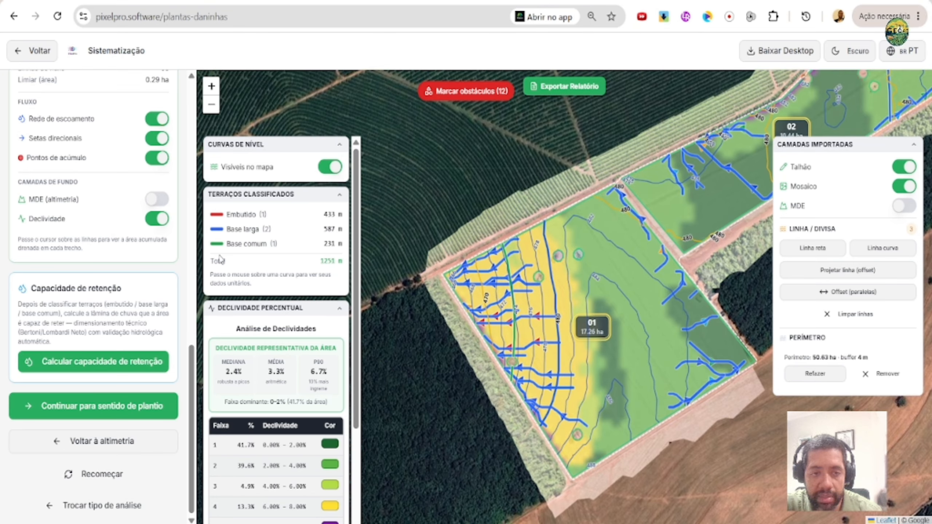
Hide the Declividade background layer on the map.
{"action": "scroll", "coordinate": [142, 258], "scroll_direction": "up", "scroll_amount": 4}
{"action": "left_click", "coordinate": [151, 355]}
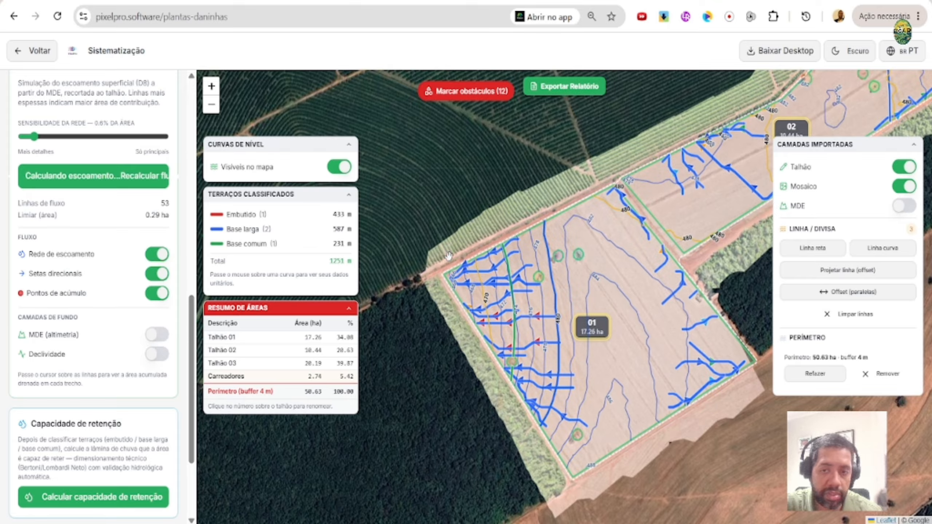
Draw a straight-segment line along the western side of talhão 03 and transform it into a Base comum terrace about 390 m long.
{"action": "left_click_drag", "start_coordinate": [607, 315], "coordinate": [371, 381]}
{"action": "left_click_drag", "start_coordinate": [679, 194], "coordinate": [548, 335]}
{"action": "scroll", "coordinate": [529, 264], "scroll_direction": "up", "scroll_amount": 1}
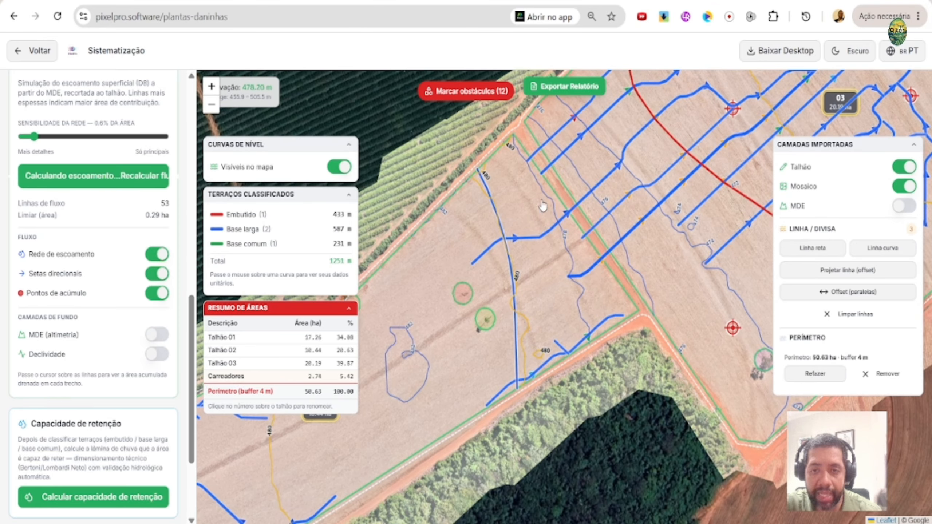
{"action": "scroll", "coordinate": [599, 252], "scroll_direction": "down", "scroll_amount": 1}
{"action": "left_click_drag", "start_coordinate": [740, 209], "coordinate": [623, 249]}
{"action": "scroll", "coordinate": [551, 305], "scroll_direction": "up", "scroll_amount": 1}
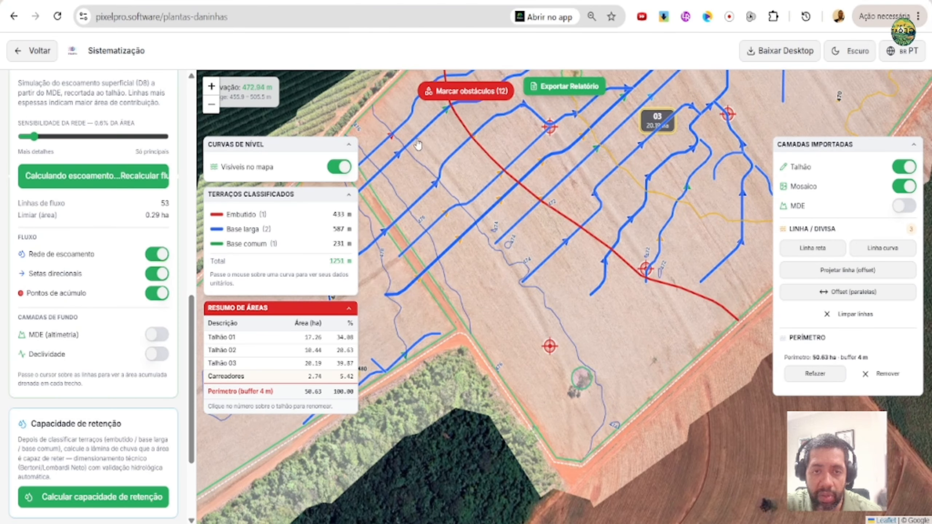
{"action": "left_click", "coordinate": [813, 249]}
{"action": "left_click", "coordinate": [565, 477]}
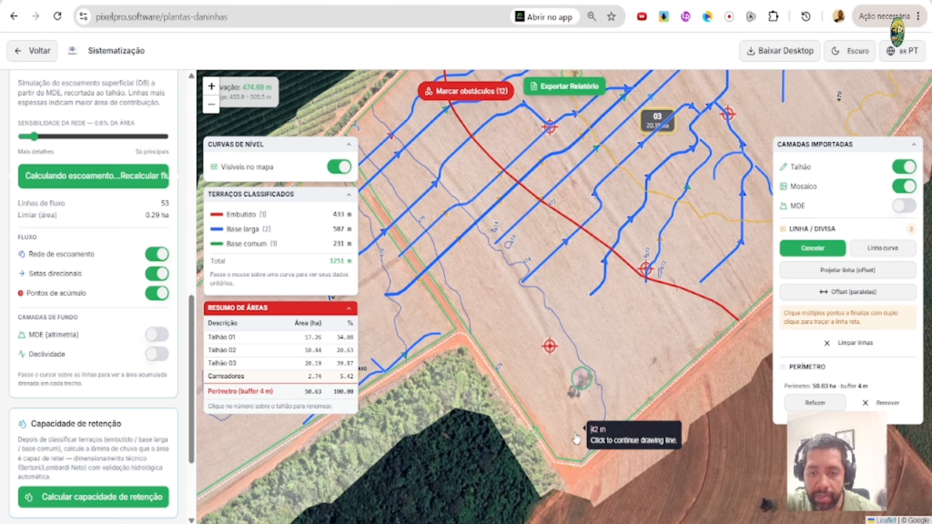
{"action": "left_click", "coordinate": [553, 396]}
{"action": "left_click", "coordinate": [479, 227]}
{"action": "left_click", "coordinate": [405, 126]}
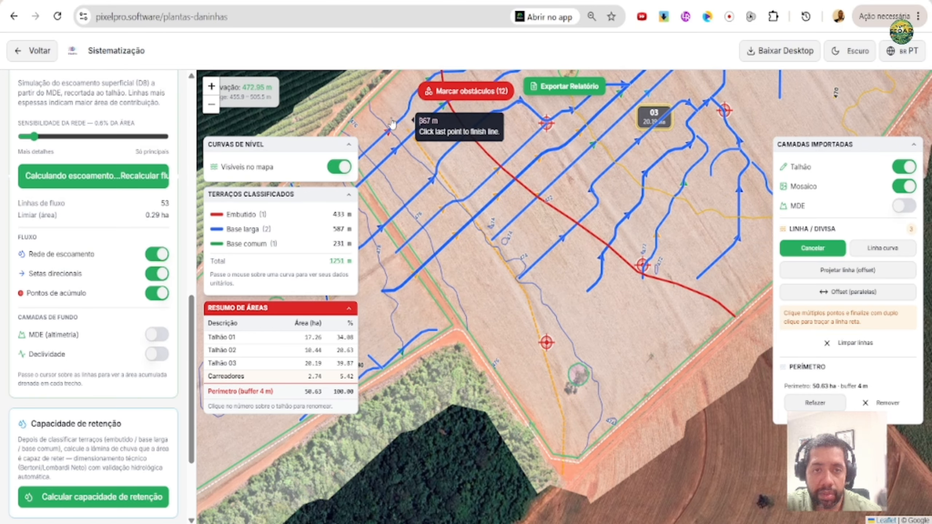
{"action": "double_click", "coordinate": [359, 79]}
{"action": "left_click", "coordinate": [413, 263]}
{"action": "scroll", "coordinate": [680, 262], "scroll_direction": "down", "scroll_amount": 3}
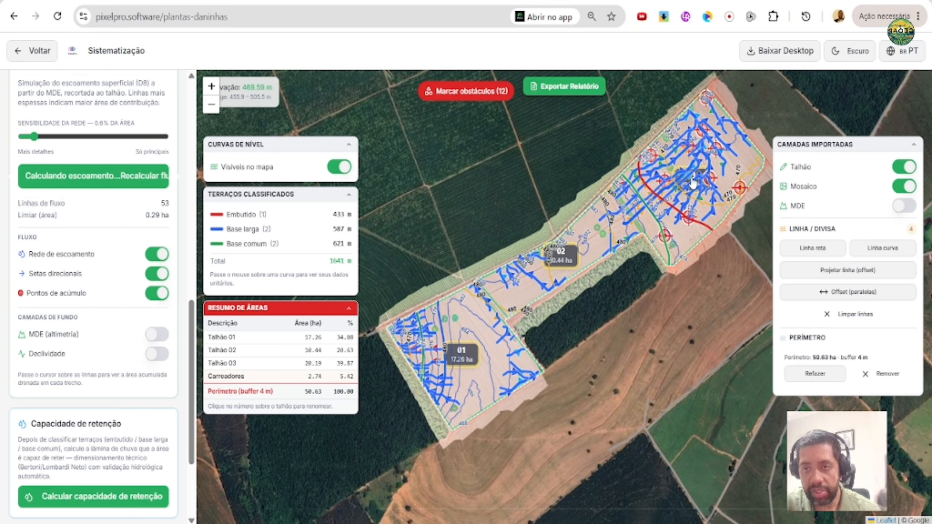
{"action": "scroll", "coordinate": [692, 180], "scroll_direction": "up", "scroll_amount": 2}
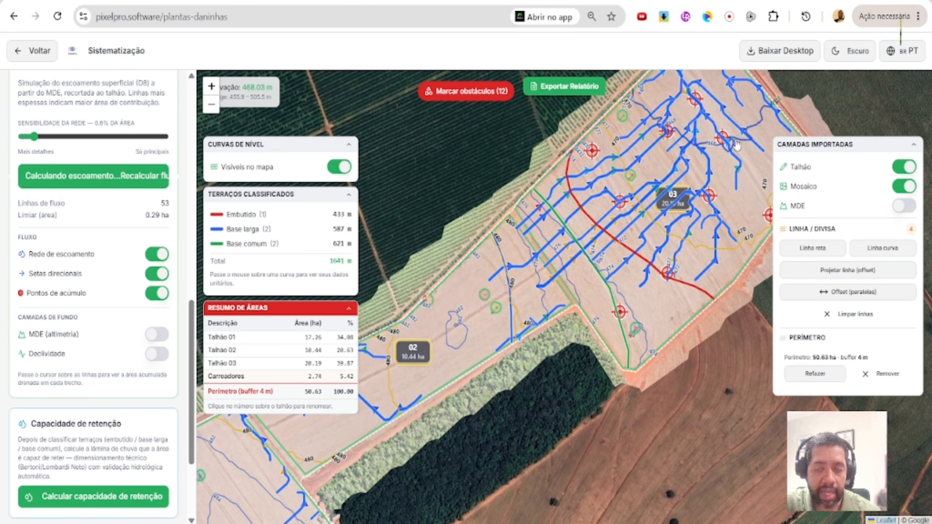
{"action": "left_click_drag", "start_coordinate": [471, 199], "coordinate": [668, 90]}
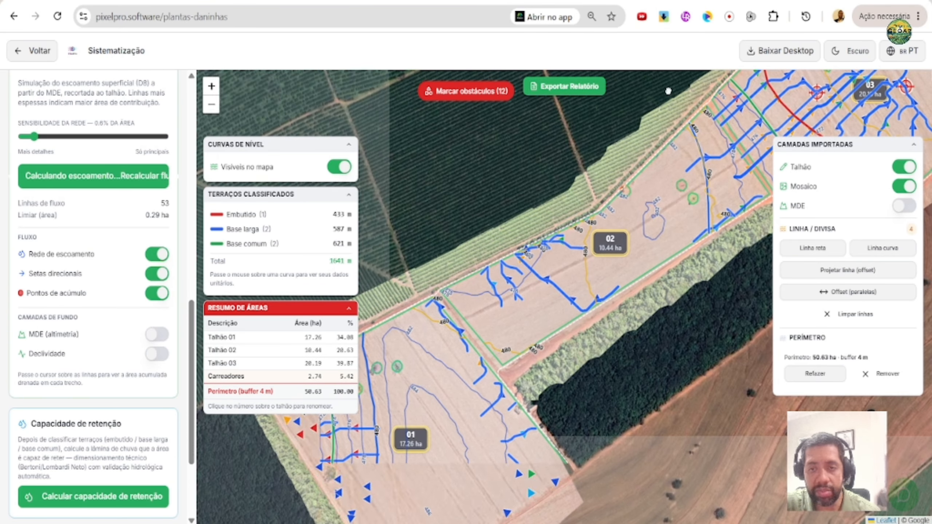
{"action": "left_click_drag", "start_coordinate": [456, 274], "coordinate": [497, 230]}
Calculate the area's retention capacity for Solo intermediário, the Batata, cana, milho, soja, sorgo crop group and conventional tillage with incorporated residues.
{"action": "scroll", "coordinate": [100, 334], "scroll_direction": "down", "scroll_amount": 3}
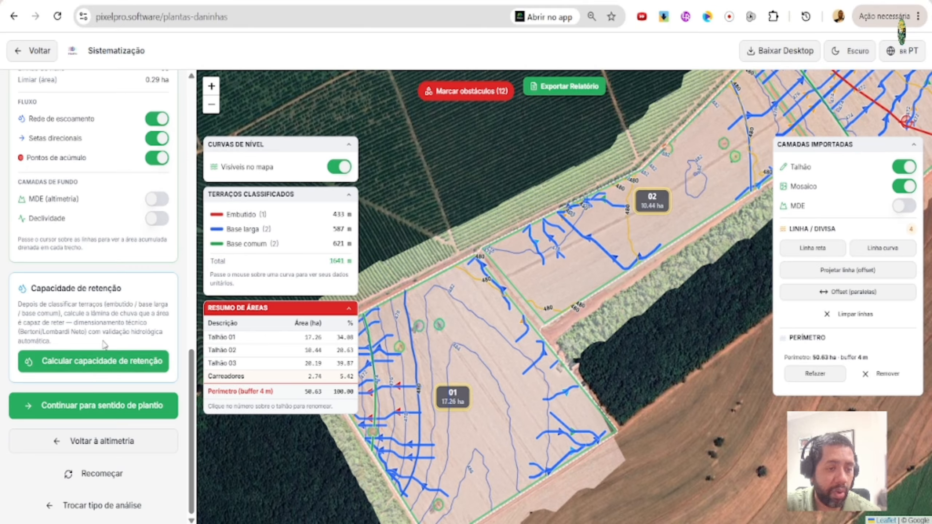
{"action": "left_click", "coordinate": [115, 366]}
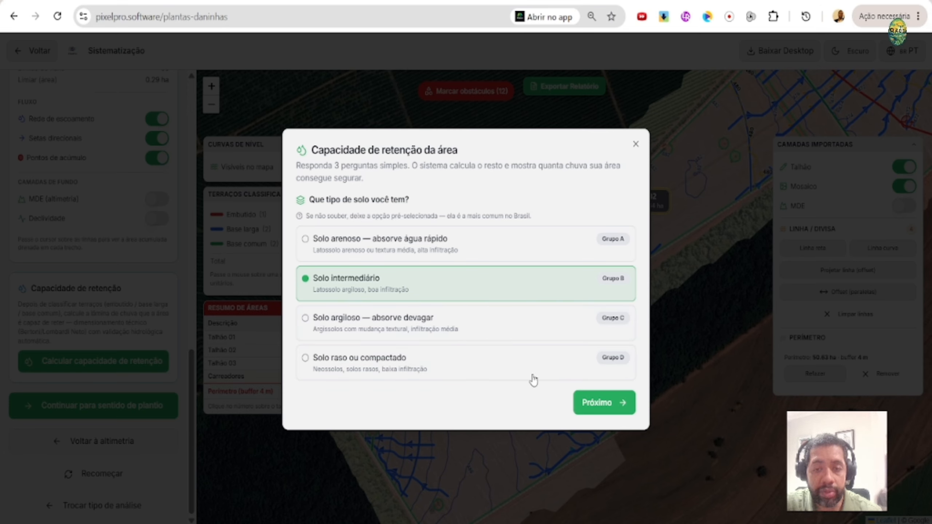
{"action": "left_click", "coordinate": [602, 402]}
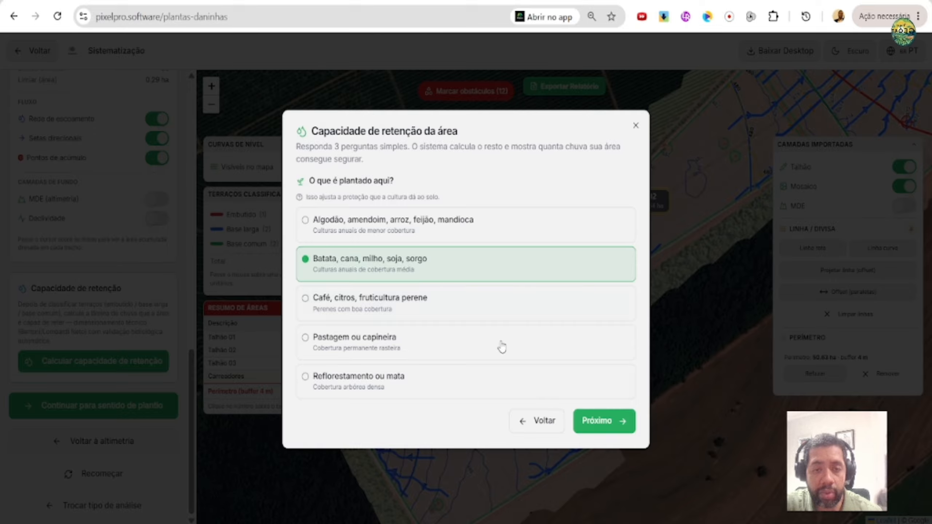
{"action": "left_click", "coordinate": [603, 421]}
{"action": "left_click", "coordinate": [612, 407]}
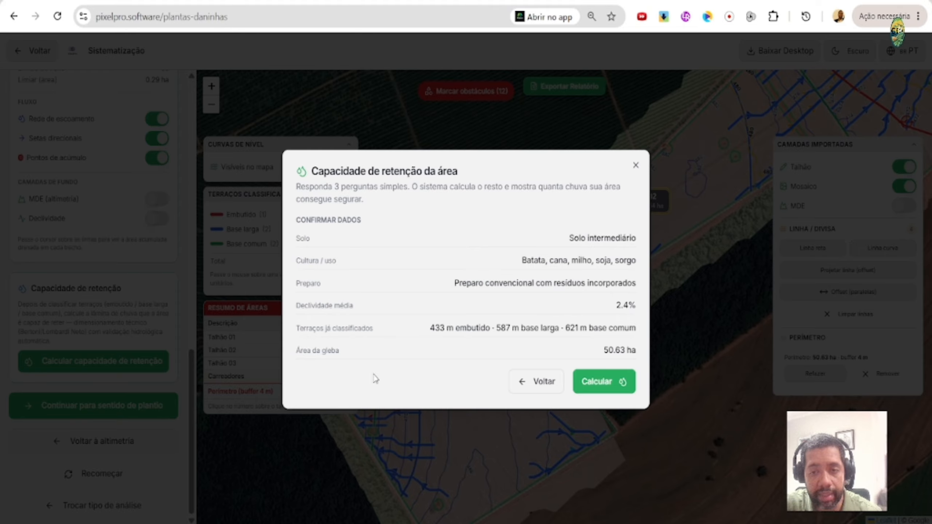
{"action": "left_click", "coordinate": [603, 384]}
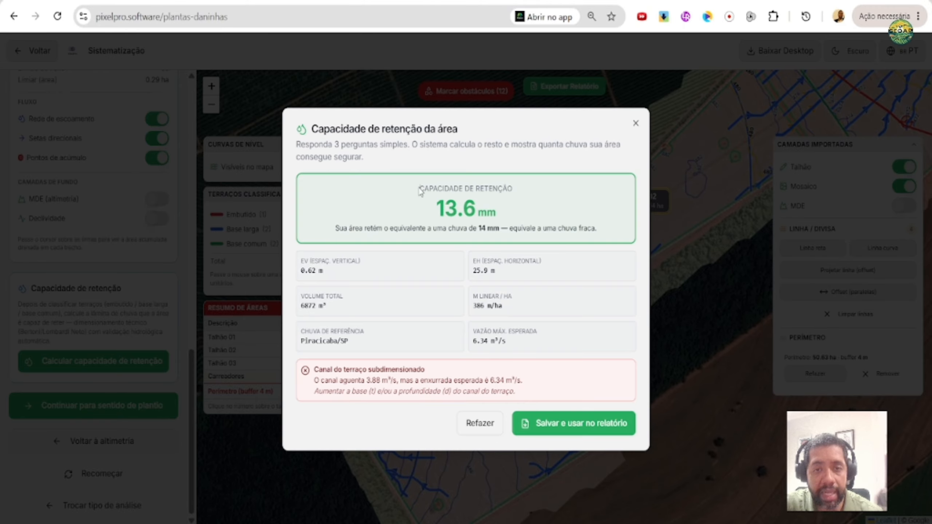
Review the calculated retention capacity and save the result for use in the report.
{"action": "left_click_drag", "start_coordinate": [421, 192], "coordinate": [506, 212]}
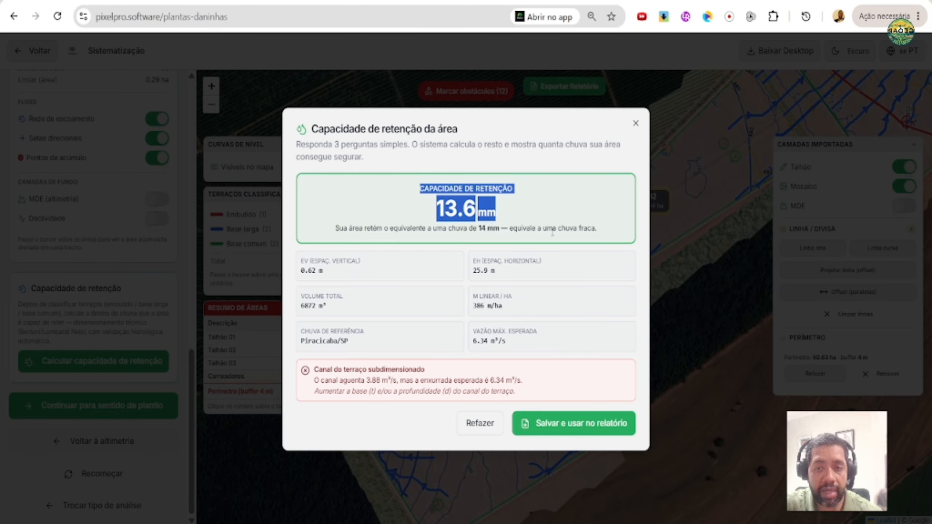
{"action": "left_click", "coordinate": [364, 345]}
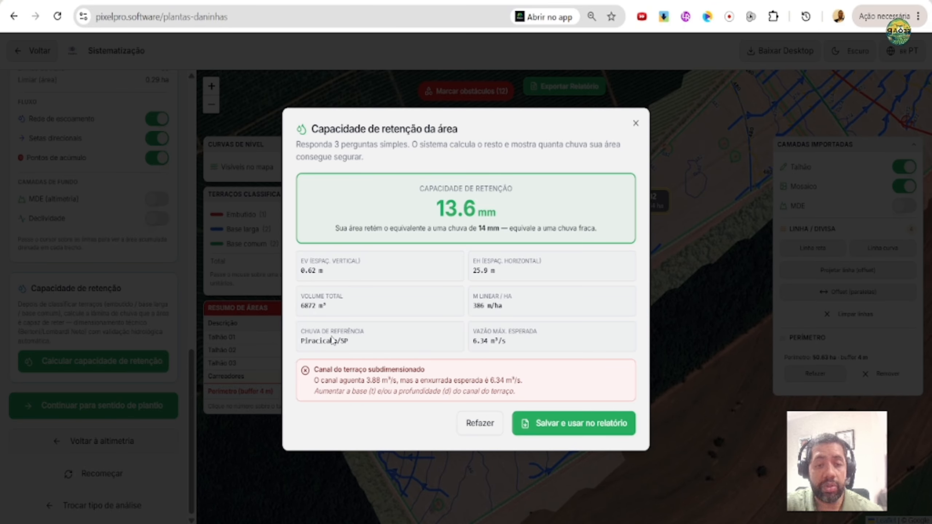
{"action": "left_click", "coordinate": [575, 431]}
Continue to the planting direction stage and choose Cana-de-açúcar as the crop.
{"action": "scroll", "coordinate": [130, 272], "scroll_direction": "down", "scroll_amount": 1}
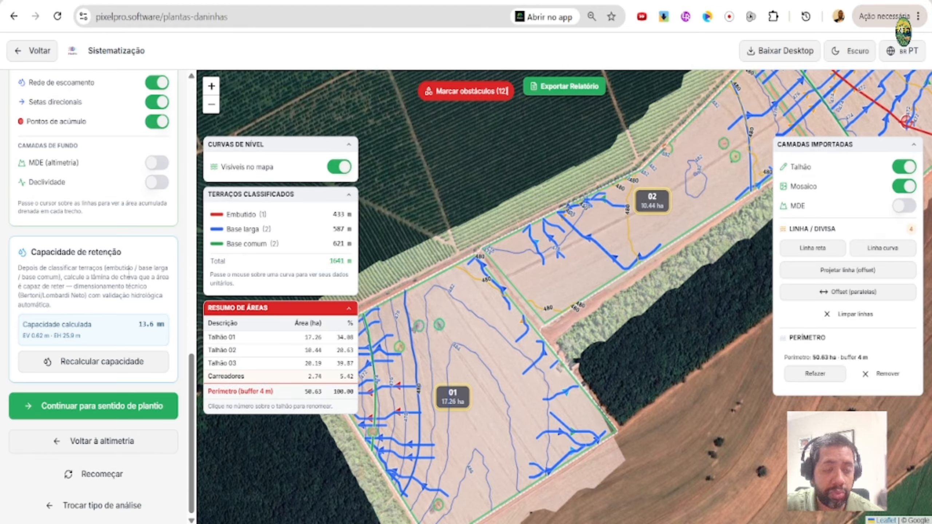
{"action": "left_click", "coordinate": [93, 406]}
{"action": "scroll", "coordinate": [165, 259], "scroll_direction": "down", "scroll_amount": 2}
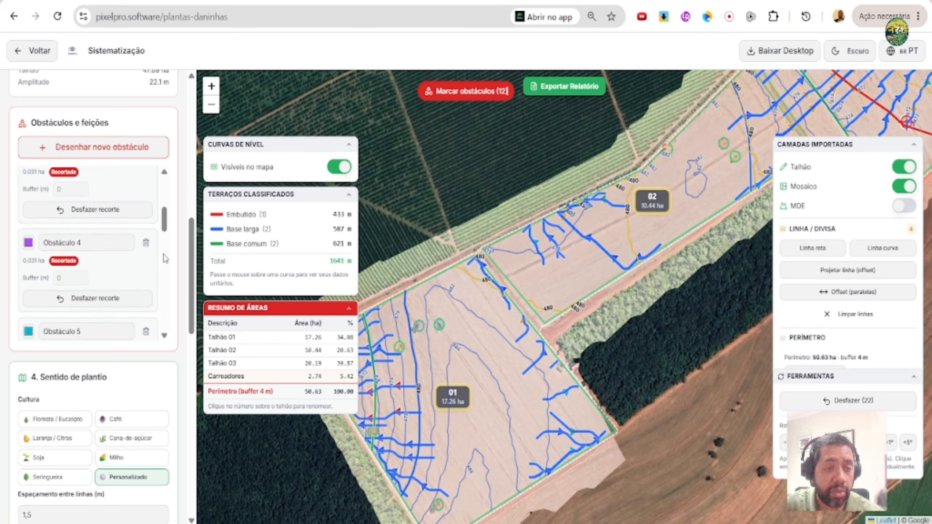
{"action": "scroll", "coordinate": [165, 259], "scroll_direction": "down", "scroll_amount": 5}
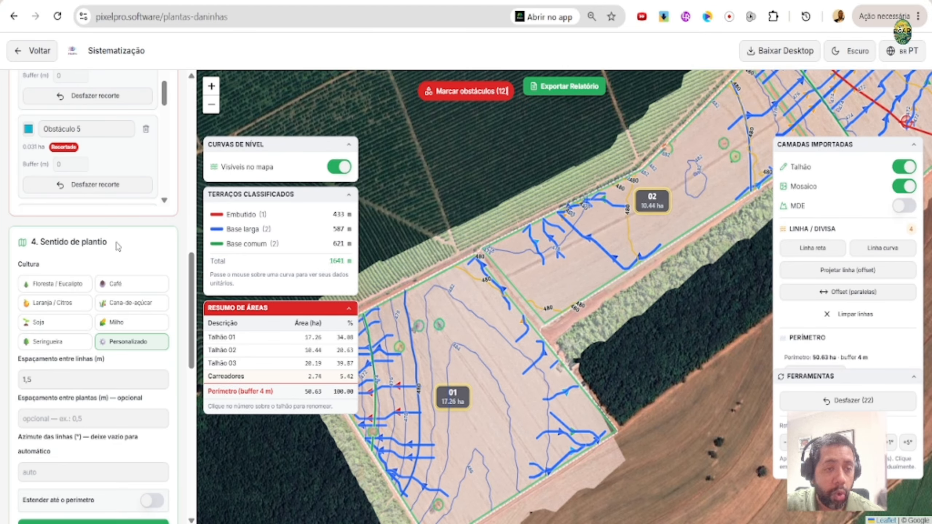
{"action": "scroll", "coordinate": [118, 247], "scroll_direction": "down", "scroll_amount": 2}
{"action": "left_click", "coordinate": [137, 235]}
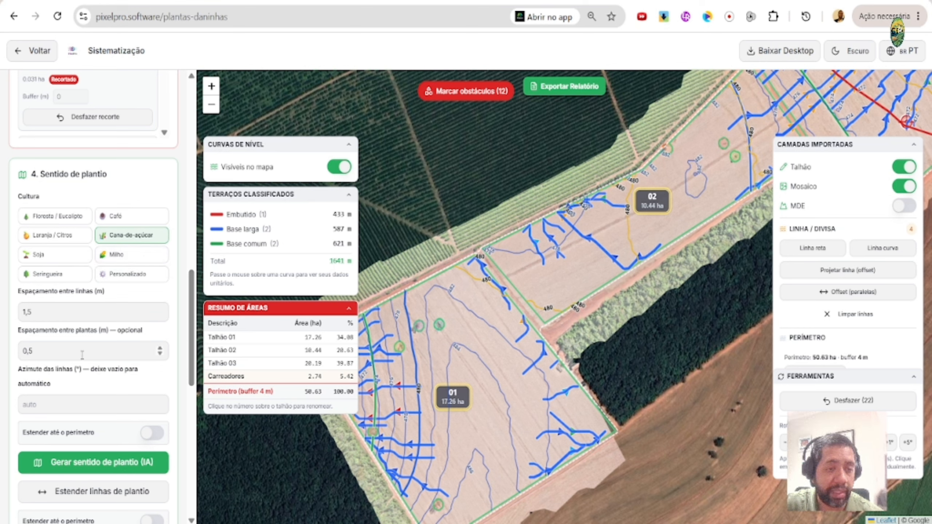
Set the spacing between plants to 10 m and the spacing between rows to 30 m.
{"action": "double_click", "coordinate": [68, 358]}
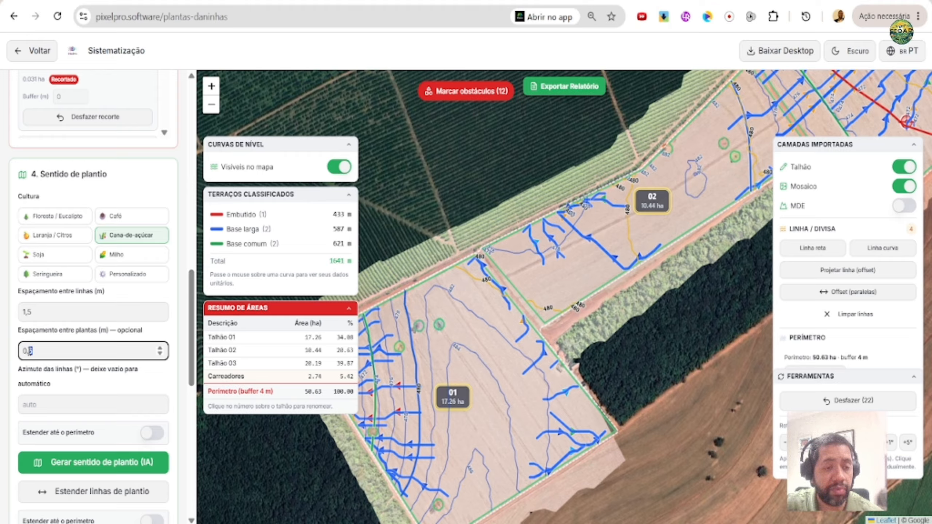
{"action": "type", "text": "10"}
{"action": "left_click", "coordinate": [173, 306]}
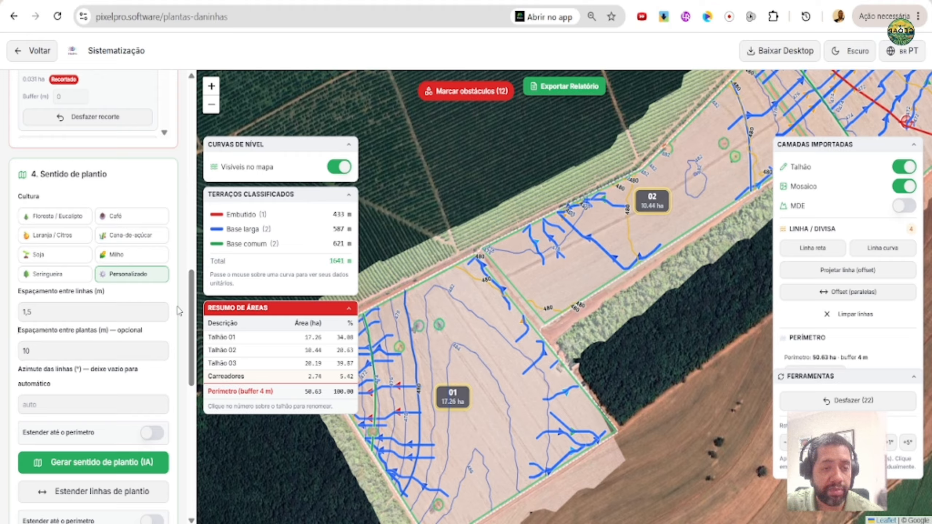
{"action": "double_click", "coordinate": [49, 314]}
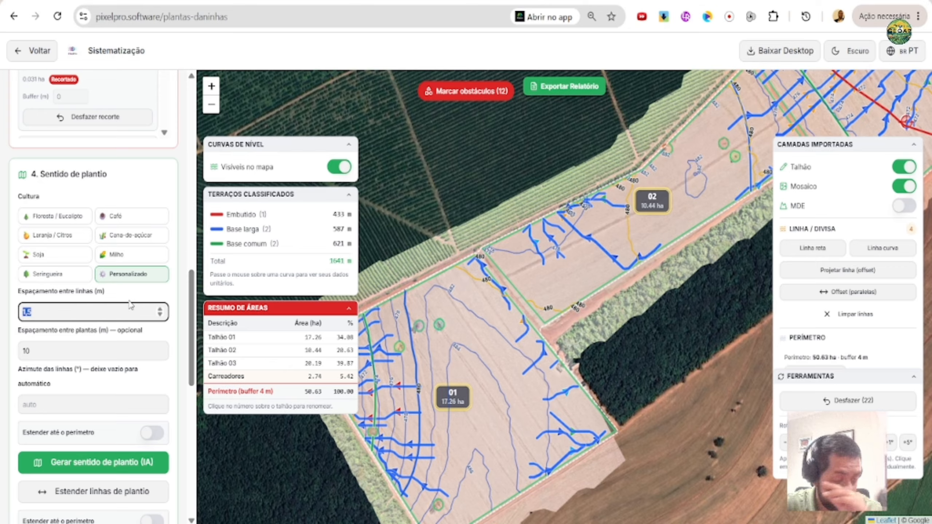
{"action": "type", "text": "30"}
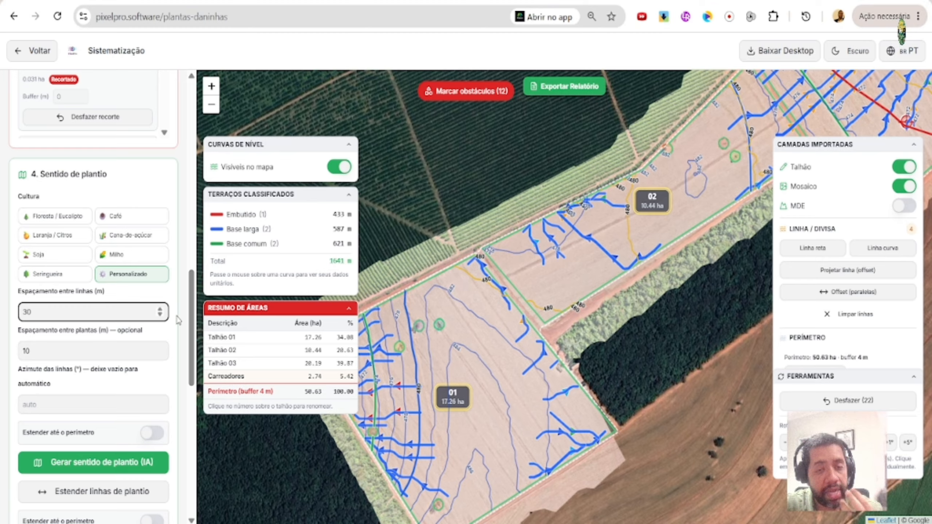
{"action": "left_click", "coordinate": [181, 304]}
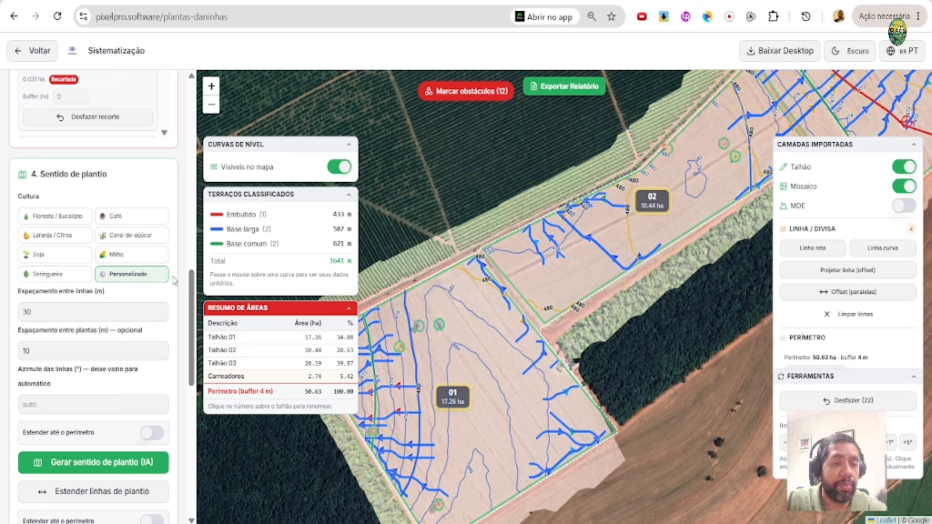
Try the Floresta / Eucalipto, Soja and Personalizado crop options and return the crop to Cana-de-açúcar with its preset spacings.
{"action": "left_click", "coordinate": [55, 216]}
{"action": "left_click", "coordinate": [39, 254]}
{"action": "left_click", "coordinate": [127, 274]}
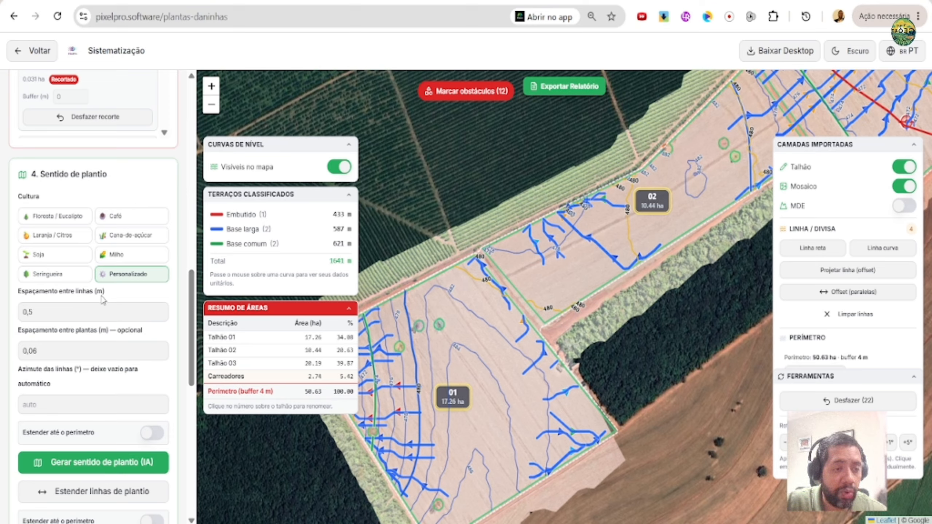
{"action": "left_click", "coordinate": [132, 237]}
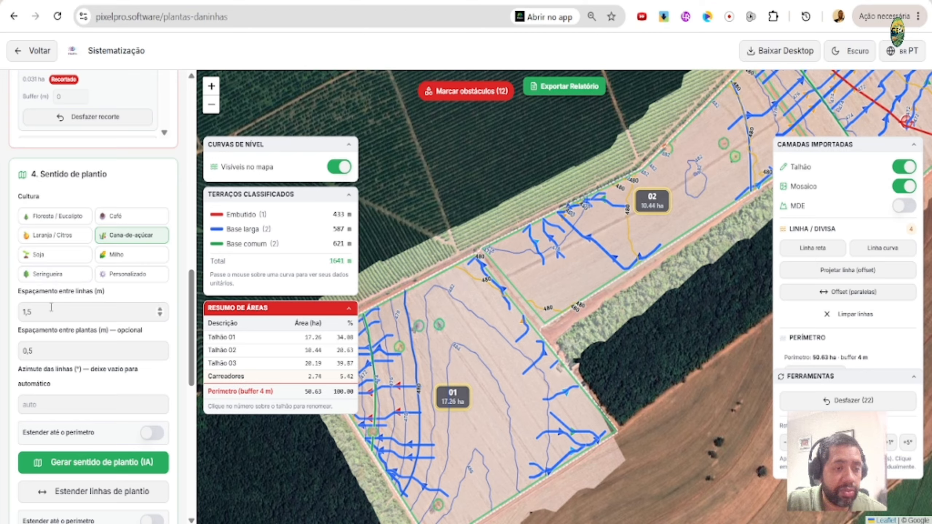
Set the spacing between plants to 5 m while leaving the row spacing at 1,5 m.
{"action": "left_click_drag", "start_coordinate": [52, 307], "coordinate": [15, 313]}
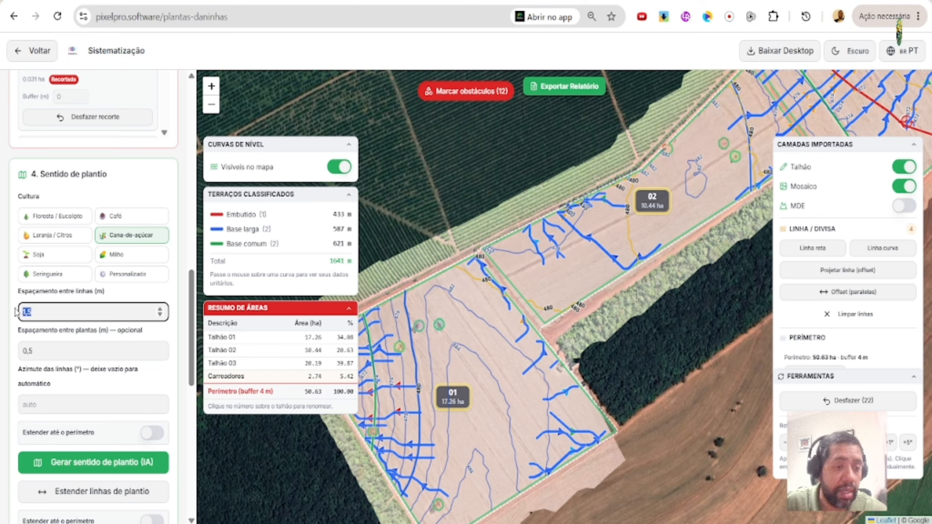
{"action": "left_click", "coordinate": [44, 350]}
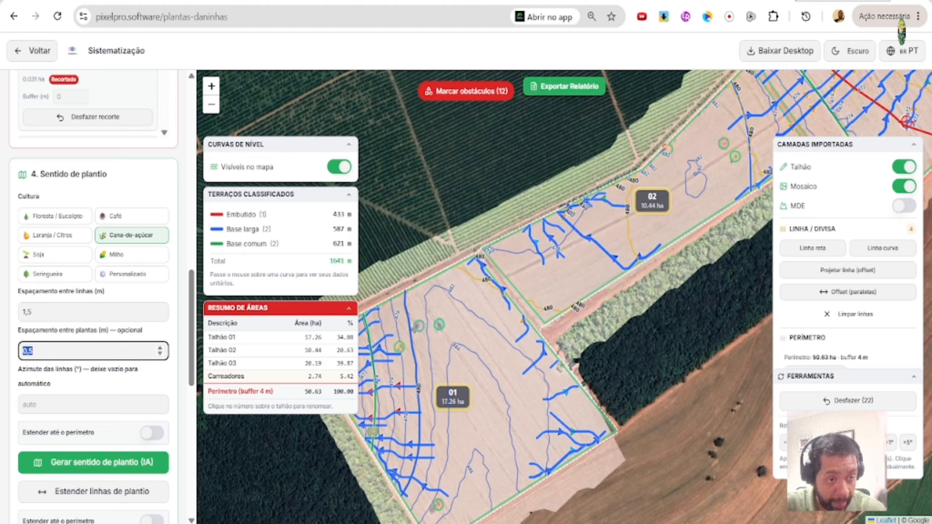
{"action": "type", "text": "0,7"}
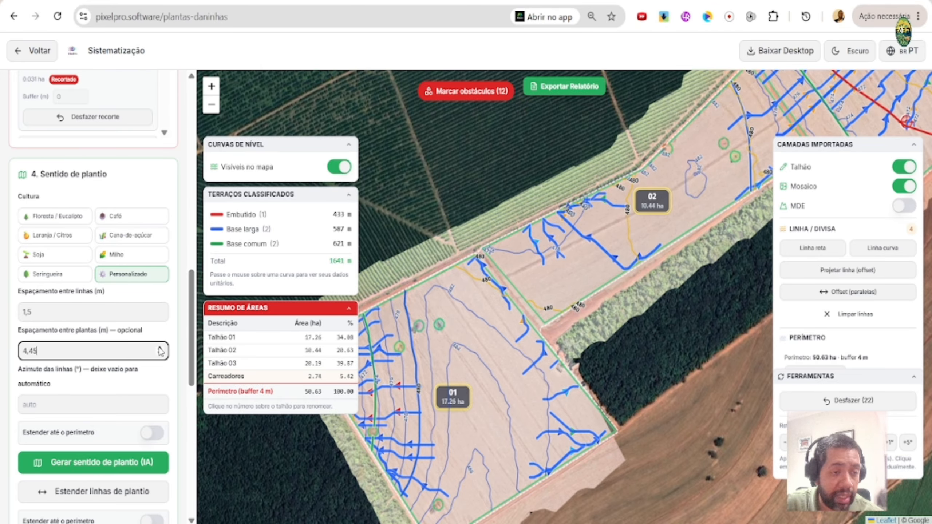
{"action": "left_click", "coordinate": [160, 349]}
{"action": "left_click", "coordinate": [160, 353]}
{"action": "left_click", "coordinate": [161, 354]}
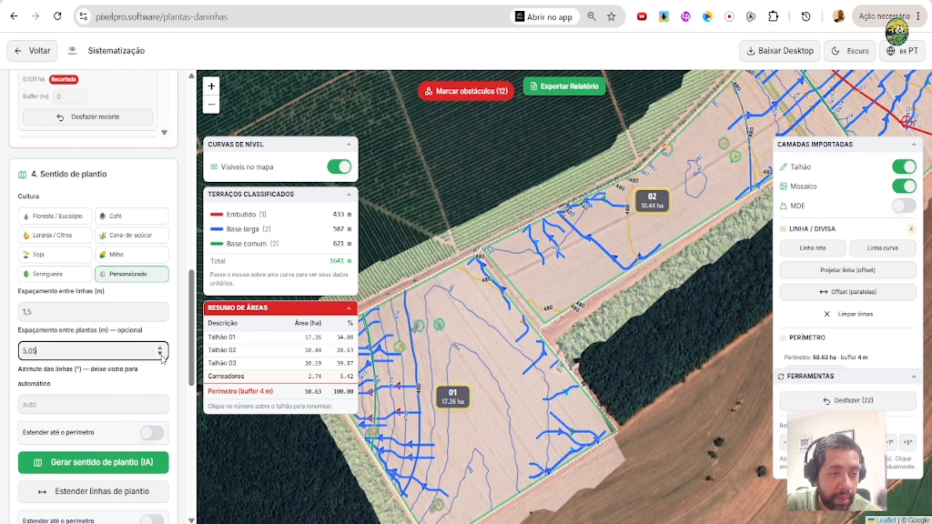
{"action": "left_click", "coordinate": [160, 353]}
Generate the planting direction with the 1,5 × 5 m arrangement and inspect the rows around the obstacles.
{"action": "scroll", "coordinate": [147, 342], "scroll_direction": "down", "scroll_amount": 4}
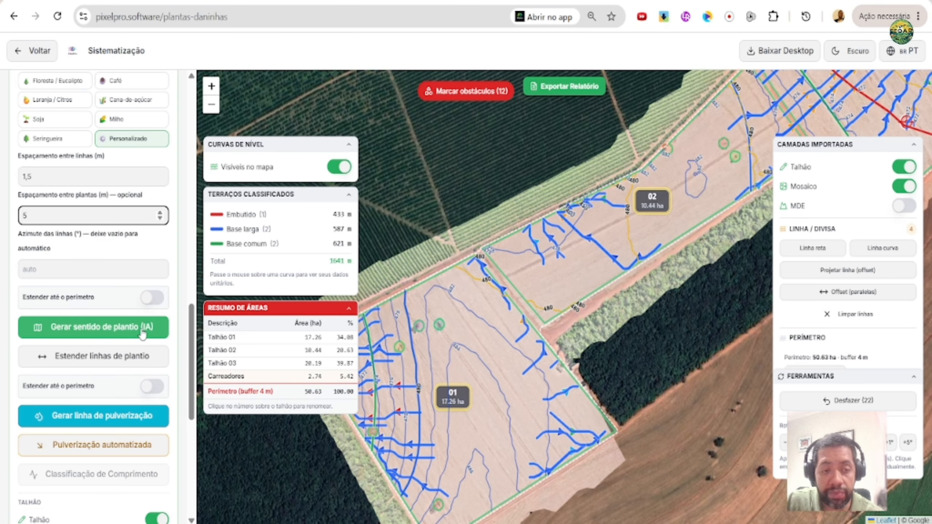
{"action": "left_click", "coordinate": [142, 334]}
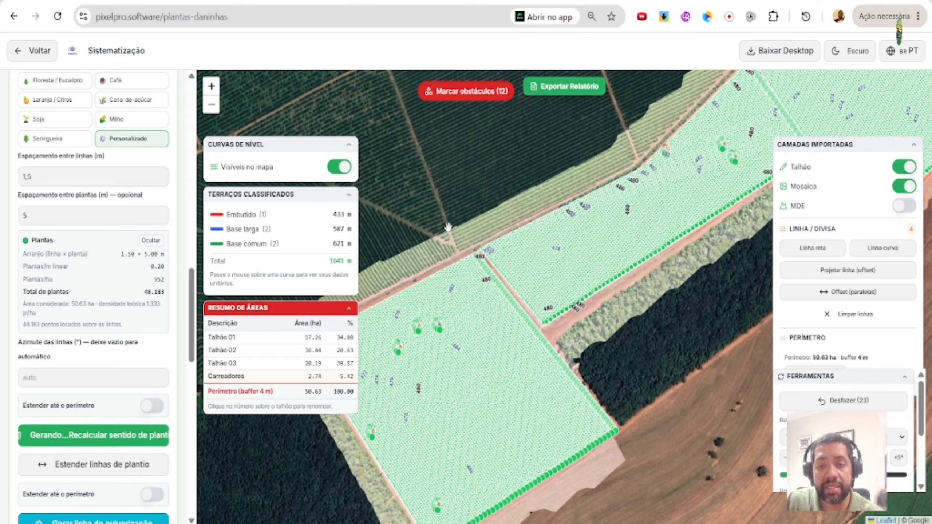
{"action": "scroll", "coordinate": [448, 227], "scroll_direction": "up", "scroll_amount": 5}
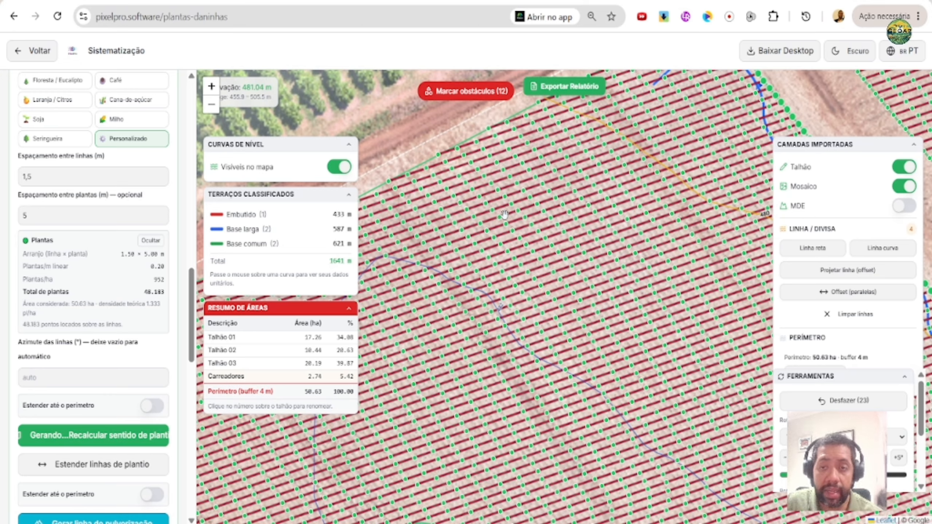
{"action": "scroll", "coordinate": [488, 235], "scroll_direction": "down", "scroll_amount": 2}
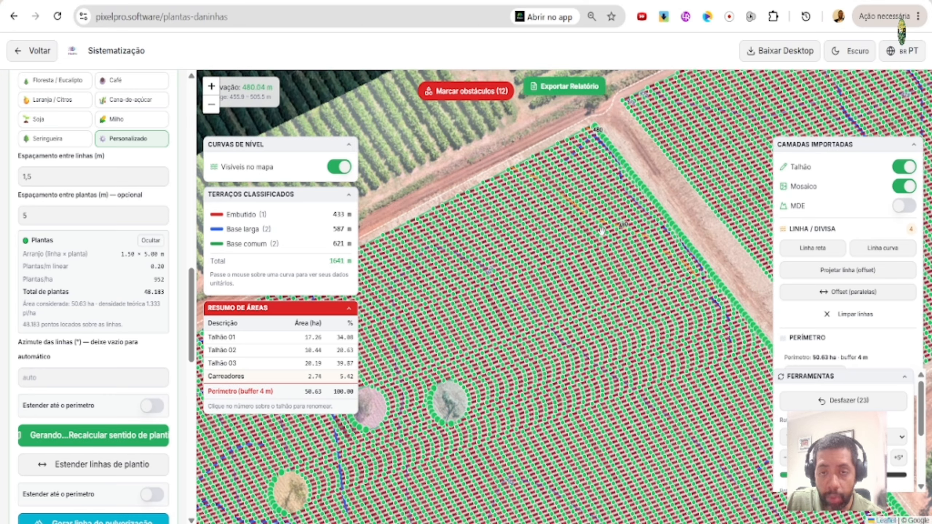
{"action": "left_click_drag", "start_coordinate": [435, 191], "coordinate": [622, 125]}
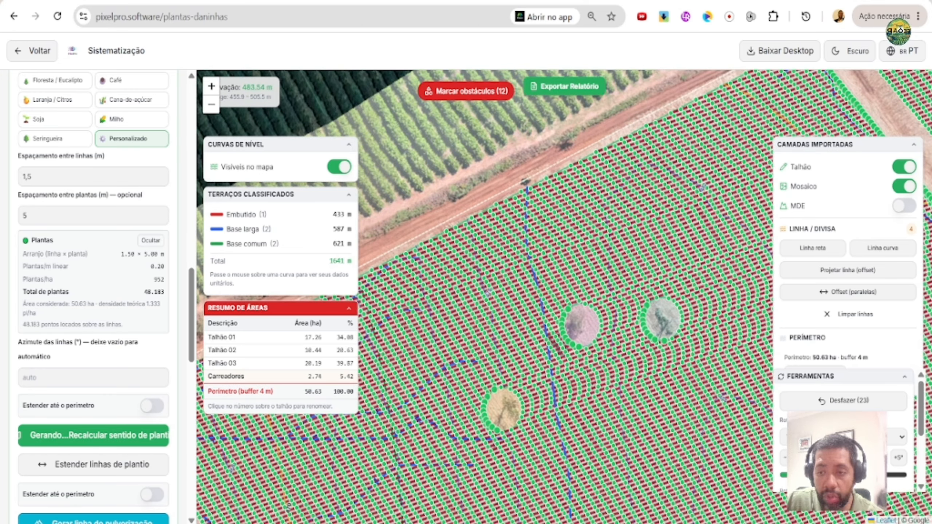
{"action": "left_click_drag", "start_coordinate": [467, 201], "coordinate": [652, 93]}
Hide the topographic profile, offsets/divisas, runoff network and contour line layers on the map.
{"action": "scroll", "coordinate": [152, 352], "scroll_direction": "down", "scroll_amount": 15}
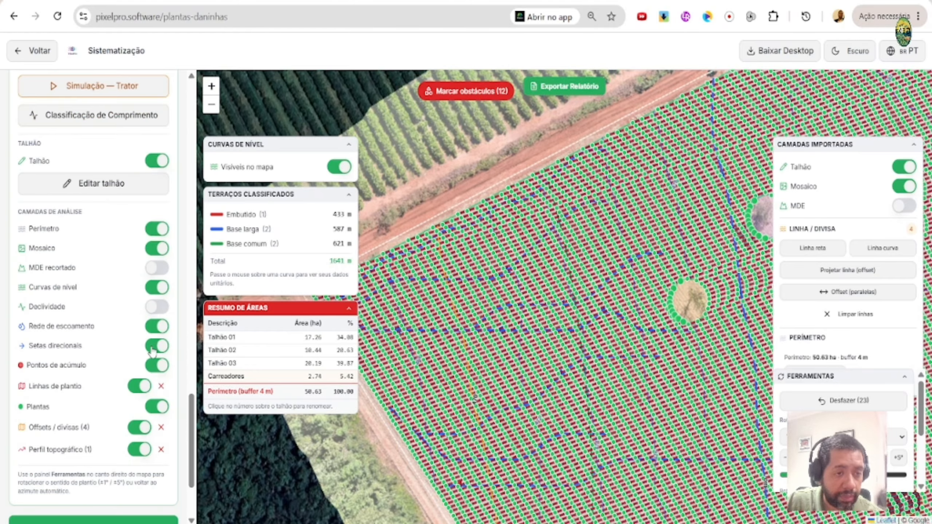
{"action": "left_click", "coordinate": [140, 450]}
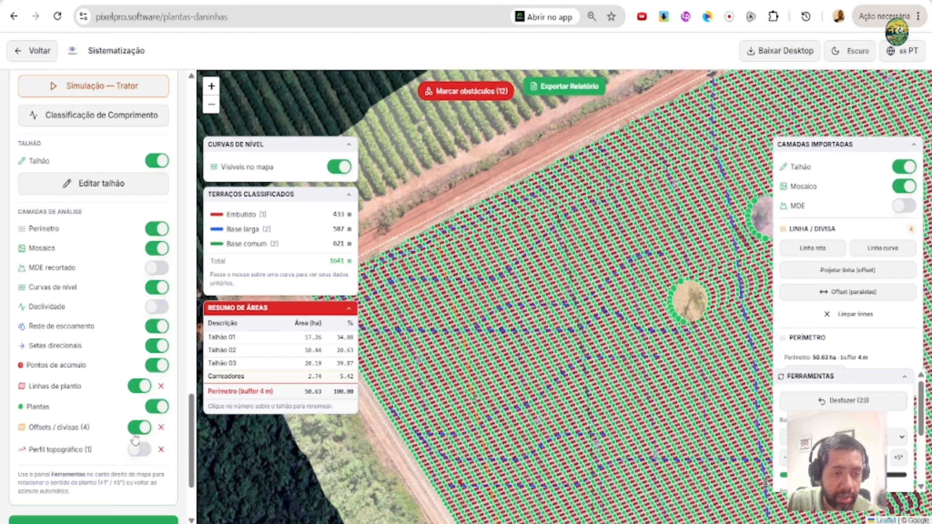
{"action": "left_click", "coordinate": [135, 434]}
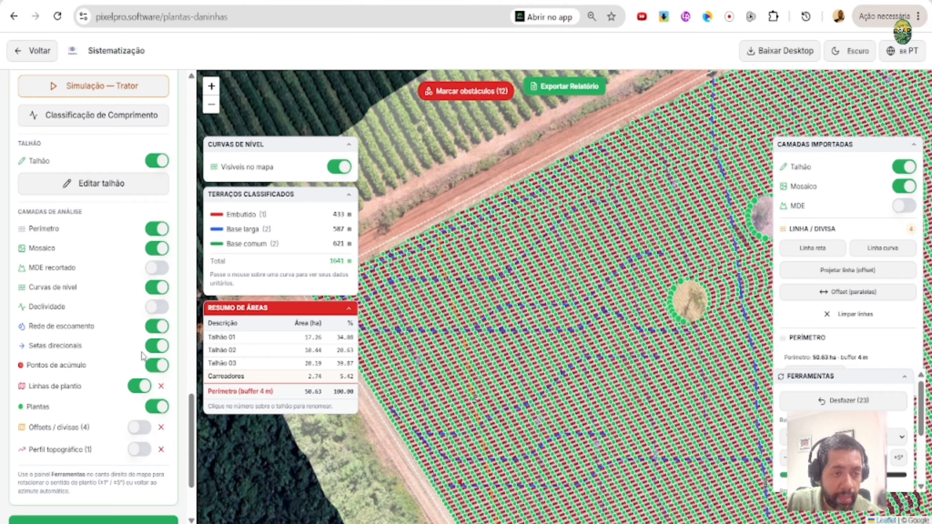
{"action": "left_click", "coordinate": [154, 327]}
{"action": "left_click", "coordinate": [155, 288]}
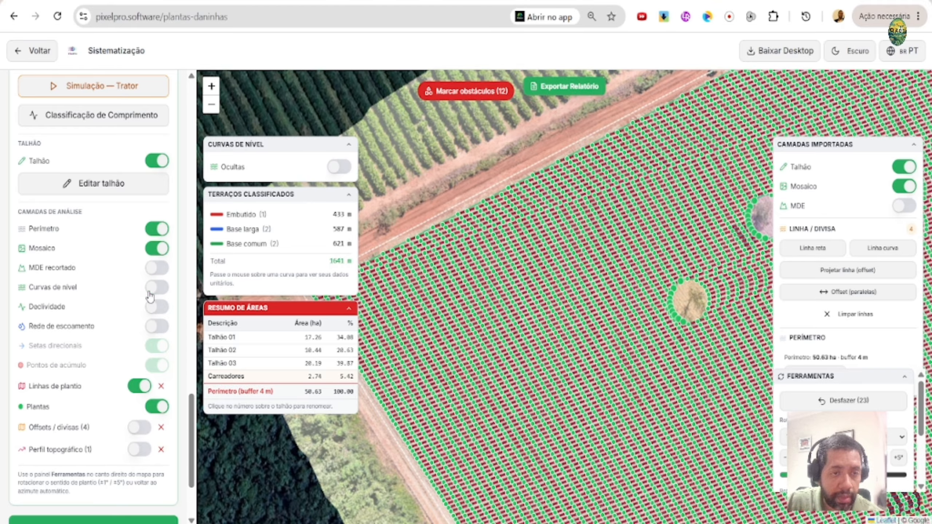
Examine the generated planting rows and plant points on the map together with the plant totals and line statistics.
{"action": "scroll", "coordinate": [362, 215], "scroll_direction": "down", "scroll_amount": 3}
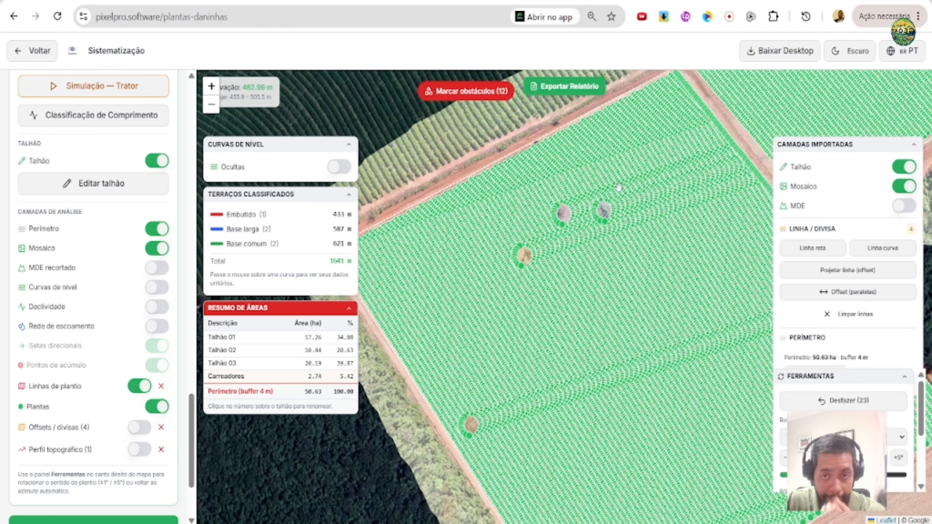
{"action": "scroll", "coordinate": [475, 287], "scroll_direction": "up", "scroll_amount": 3}
{"action": "scroll", "coordinate": [475, 287], "scroll_direction": "up", "scroll_amount": 3}
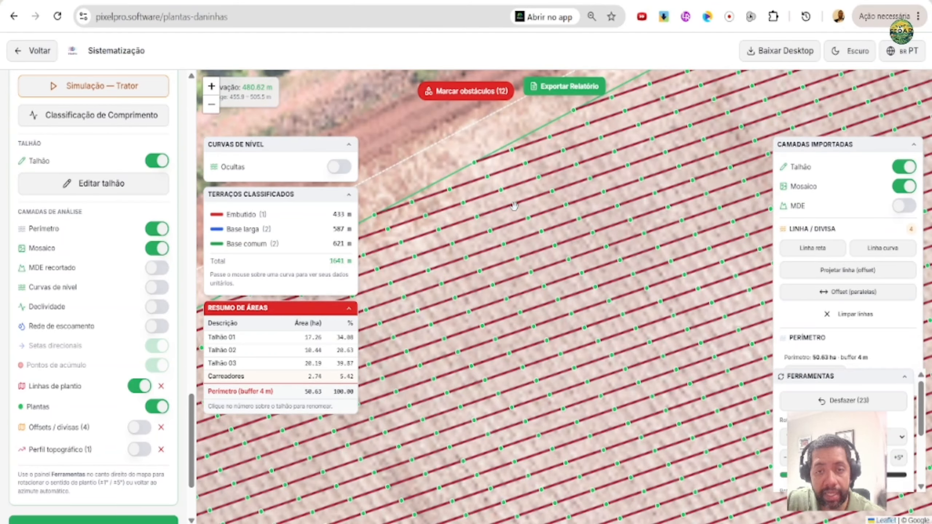
{"action": "scroll", "coordinate": [89, 249], "scroll_direction": "up", "scroll_amount": 10}
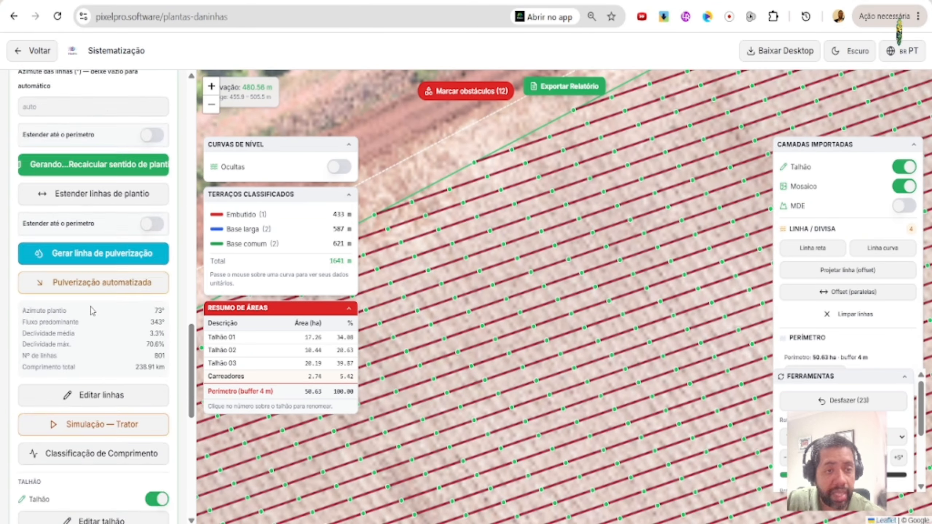
{"action": "scroll", "coordinate": [147, 331], "scroll_direction": "down", "scroll_amount": 6}
{"action": "scroll", "coordinate": [139, 296], "scroll_direction": "down", "scroll_amount": 5}
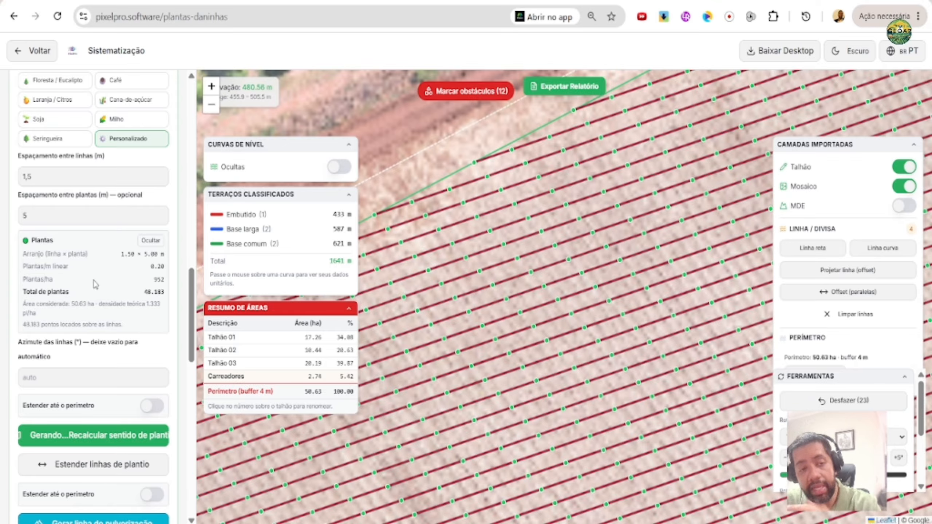
{"action": "scroll", "coordinate": [470, 257], "scroll_direction": "down", "scroll_amount": 2}
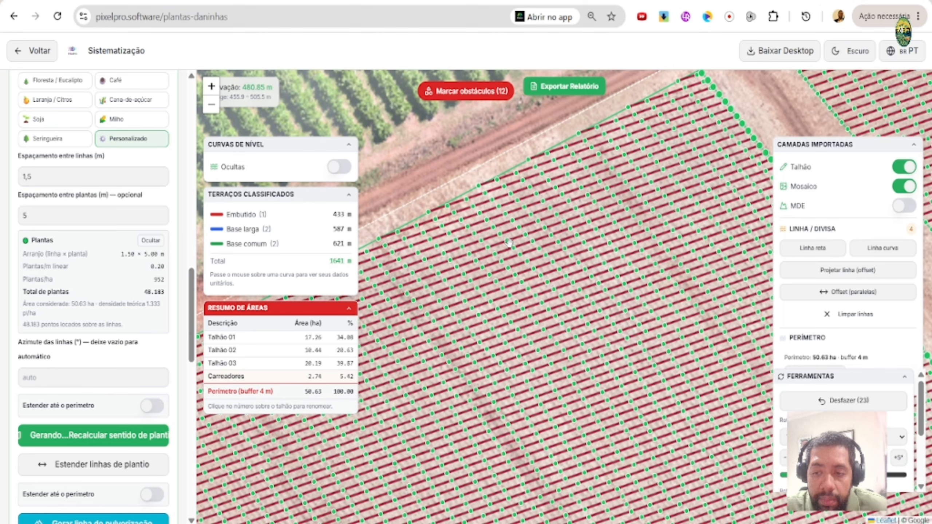
{"action": "scroll", "coordinate": [578, 272], "scroll_direction": "down", "scroll_amount": 2}
{"action": "scroll", "coordinate": [578, 272], "scroll_direction": "down", "scroll_amount": 2}
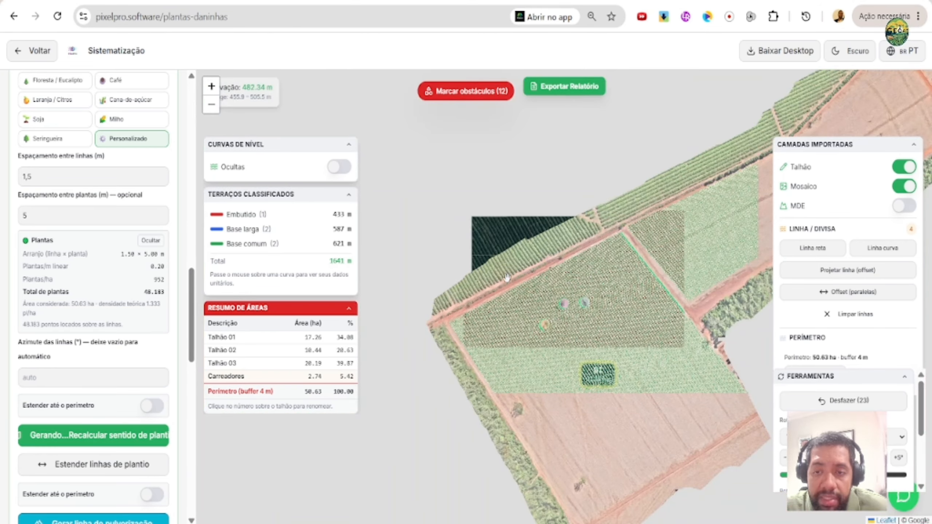
Set the spacing between rows to 30 m and recalculate the planting direction.
{"action": "double_click", "coordinate": [55, 177]}
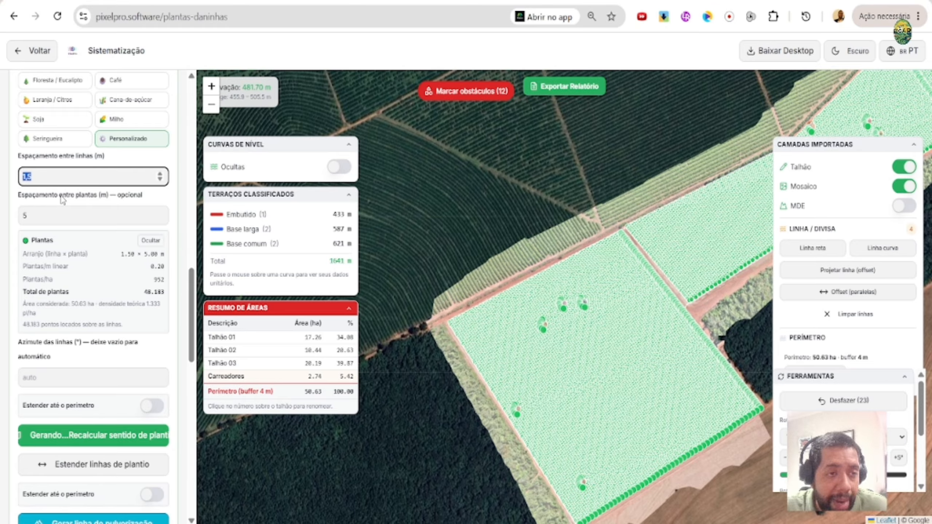
{"action": "type", "text": "30"}
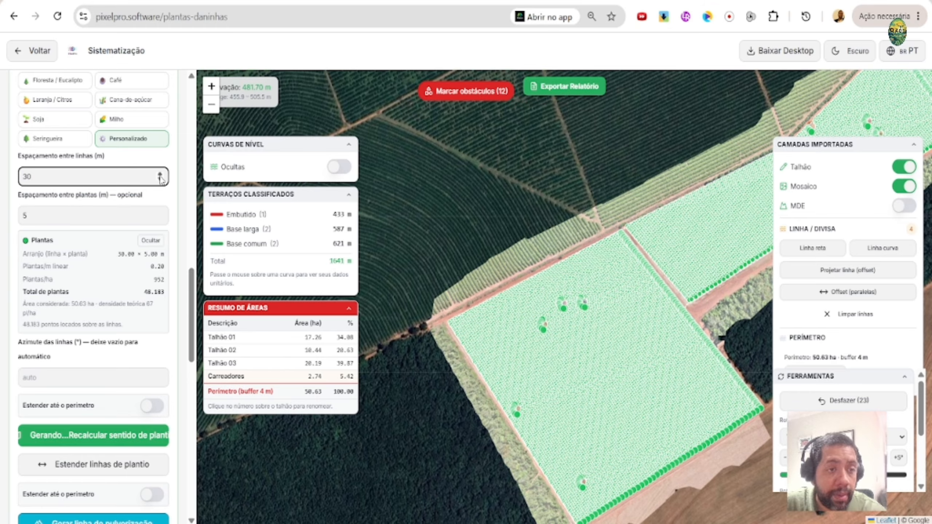
{"action": "scroll", "coordinate": [138, 266], "scroll_direction": "down", "scroll_amount": 4}
{"action": "scroll", "coordinate": [138, 266], "scroll_direction": "up", "scroll_amount": 3}
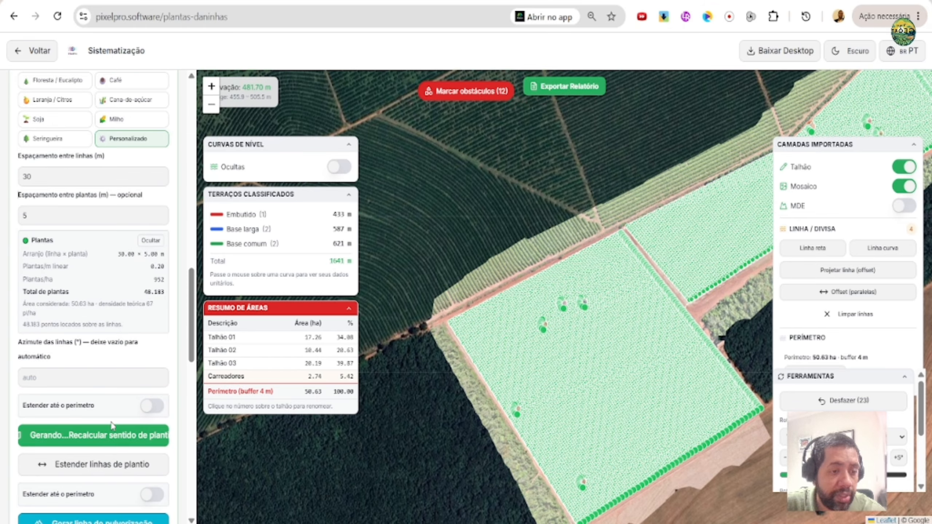
{"action": "scroll", "coordinate": [691, 300], "scroll_direction": "up", "scroll_amount": 3}
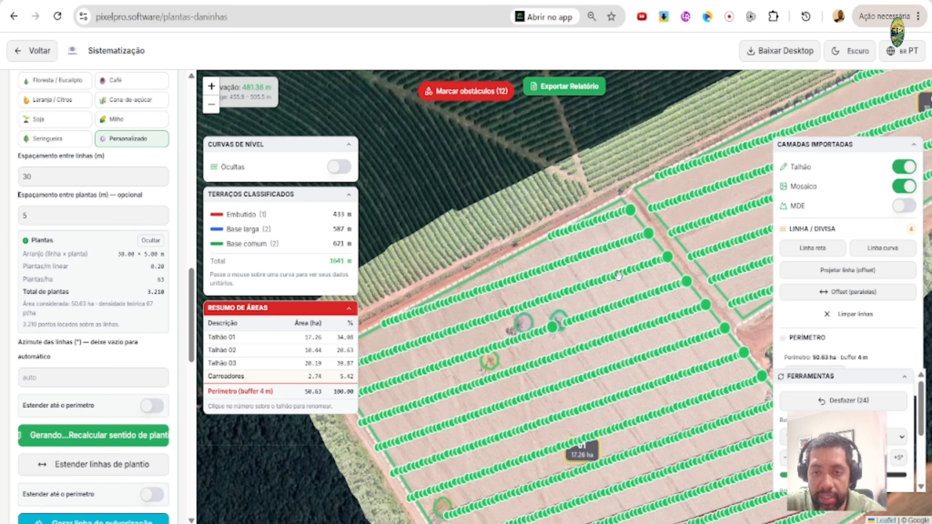
{"action": "scroll", "coordinate": [691, 299], "scroll_direction": "down", "scroll_amount": 3}
{"action": "scroll", "coordinate": [481, 427], "scroll_direction": "up", "scroll_amount": 3}
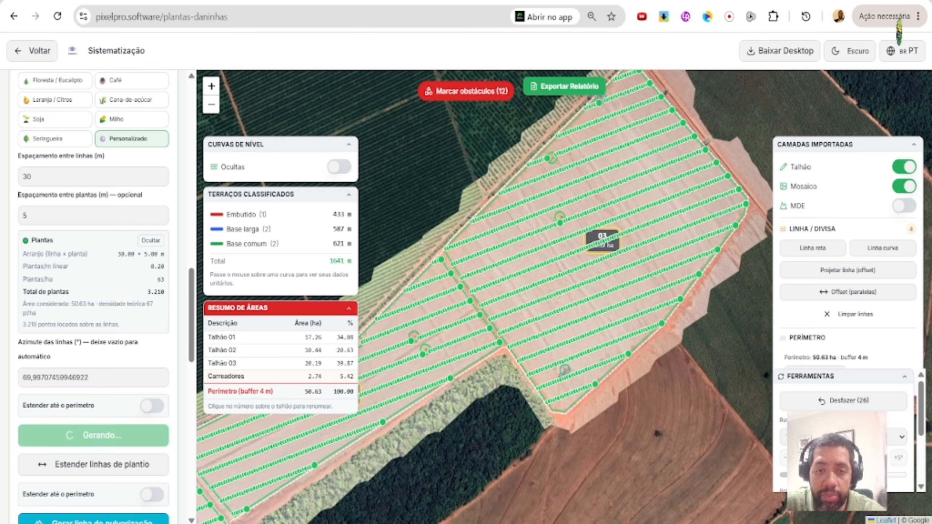
Rotate the planting direction in 1° decrements until the line azimuth is about 52°.
{"action": "left_click", "coordinate": [811, 458]}
{"action": "left_click", "coordinate": [811, 457]}
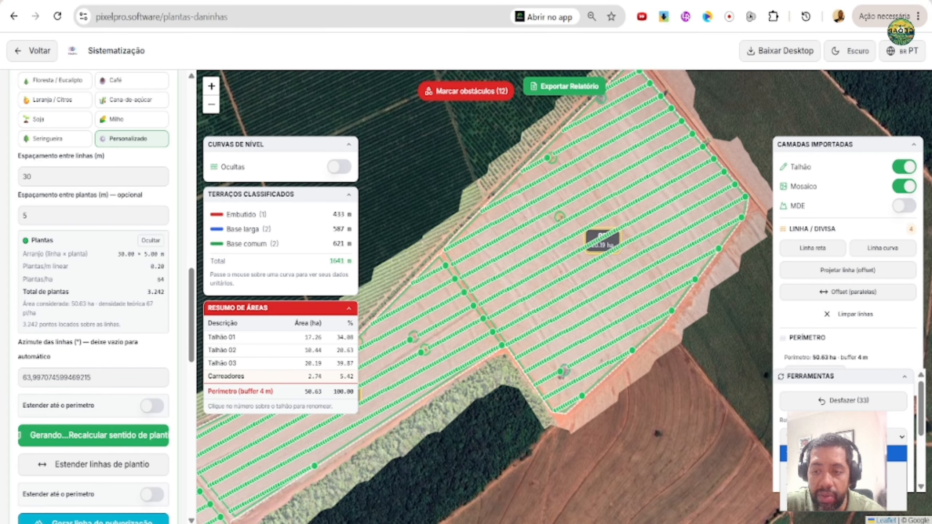
{"action": "left_click", "coordinate": [811, 457]}
{"action": "left_click", "coordinate": [810, 457]}
{"action": "left_click", "coordinate": [811, 457]}
{"action": "left_click", "coordinate": [810, 457]}
{"action": "left_click", "coordinate": [811, 457]}
{"action": "left_click", "coordinate": [811, 458]}
{"action": "left_click", "coordinate": [811, 458]}
{"action": "left_click", "coordinate": [811, 457]}
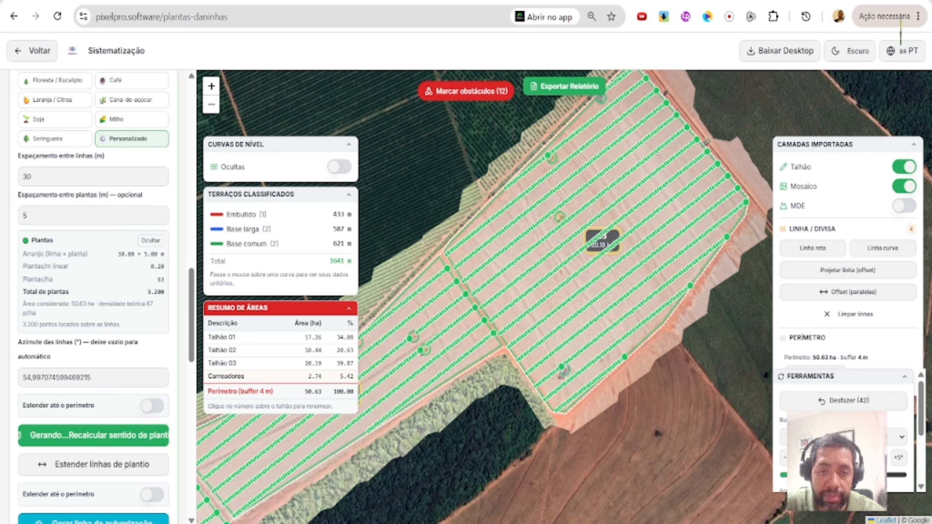
{"action": "left_click", "coordinate": [811, 457]}
{"action": "left_click", "coordinate": [811, 457]}
Examine the rotated planting rows across the three plots and review the report export options without exporting.
{"action": "left_click_drag", "start_coordinate": [500, 487], "coordinate": [710, 338]}
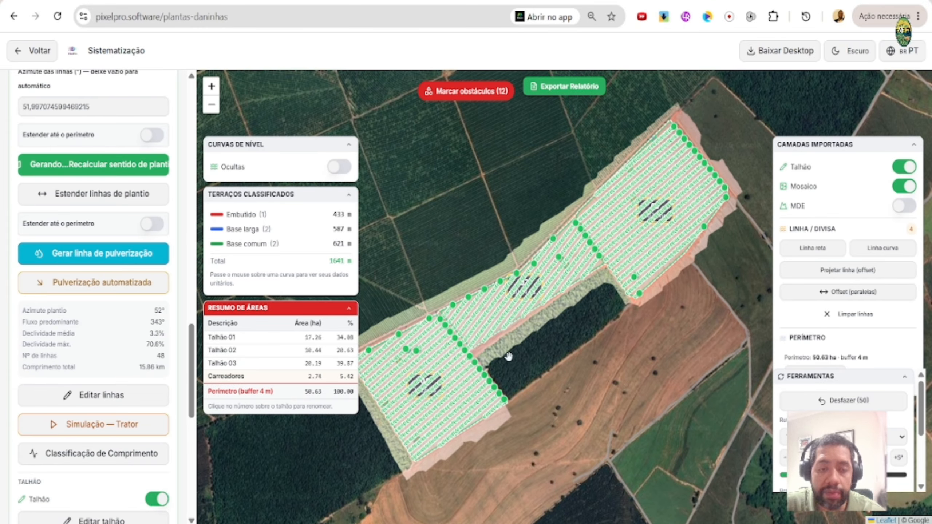
{"action": "scroll", "coordinate": [454, 384], "scroll_direction": "up", "scroll_amount": 3}
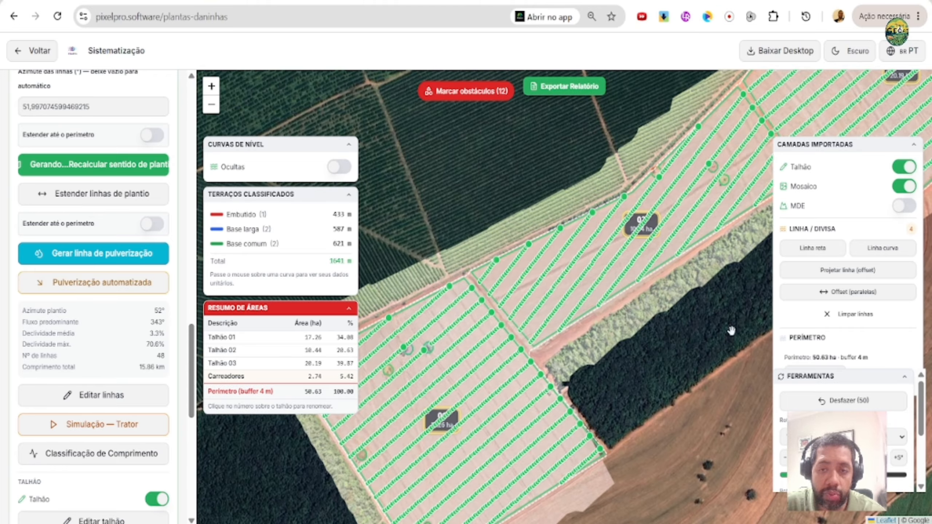
{"action": "left_click_drag", "start_coordinate": [730, 331], "coordinate": [444, 452]}
{"action": "scroll", "coordinate": [545, 160], "scroll_direction": "up", "scroll_amount": 2}
{"action": "scroll", "coordinate": [545, 163], "scroll_direction": "up", "scroll_amount": 3}
{"action": "scroll", "coordinate": [505, 183], "scroll_direction": "down", "scroll_amount": 4}
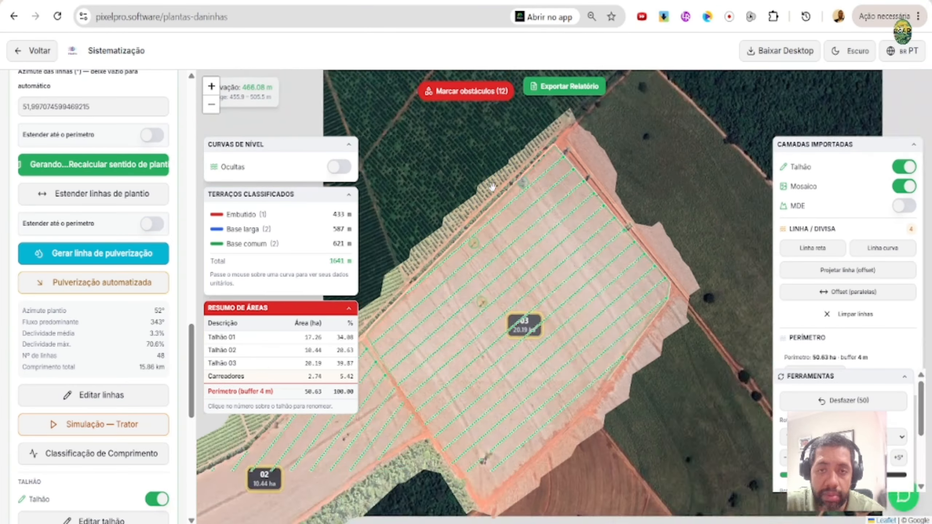
{"action": "left_click_drag", "start_coordinate": [491, 187], "coordinate": [595, 160]}
{"action": "left_click", "coordinate": [568, 88]}
{"action": "scroll", "coordinate": [447, 266], "scroll_direction": "down", "scroll_amount": 3}
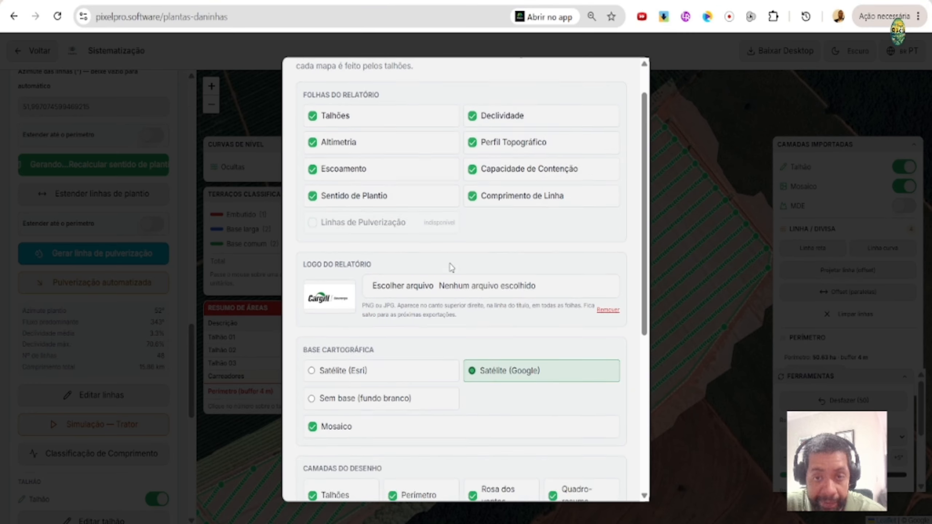
{"action": "left_click", "coordinate": [687, 93]}
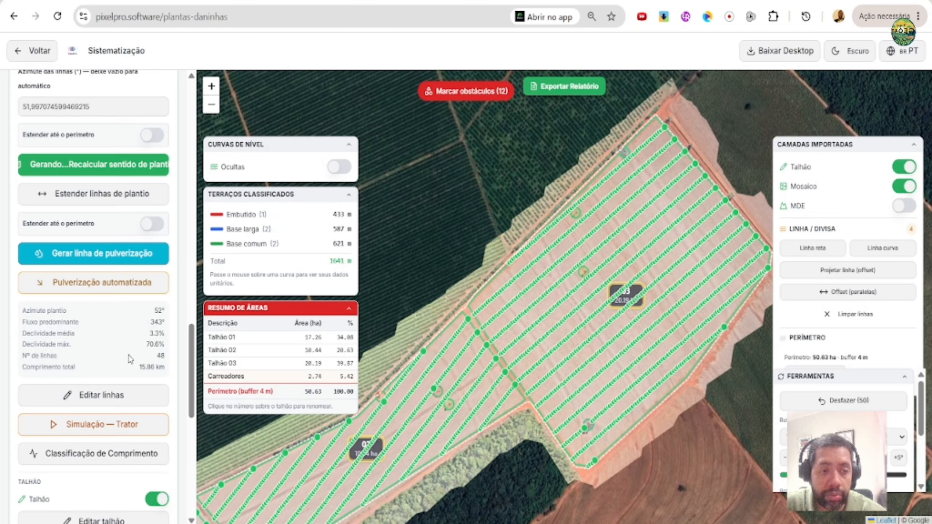
Enable extension to the perimeter for the spraying lines and generate them.
{"action": "scroll", "coordinate": [134, 329], "scroll_direction": "down", "scroll_amount": 5}
{"action": "scroll", "coordinate": [134, 329], "scroll_direction": "up", "scroll_amount": 5}
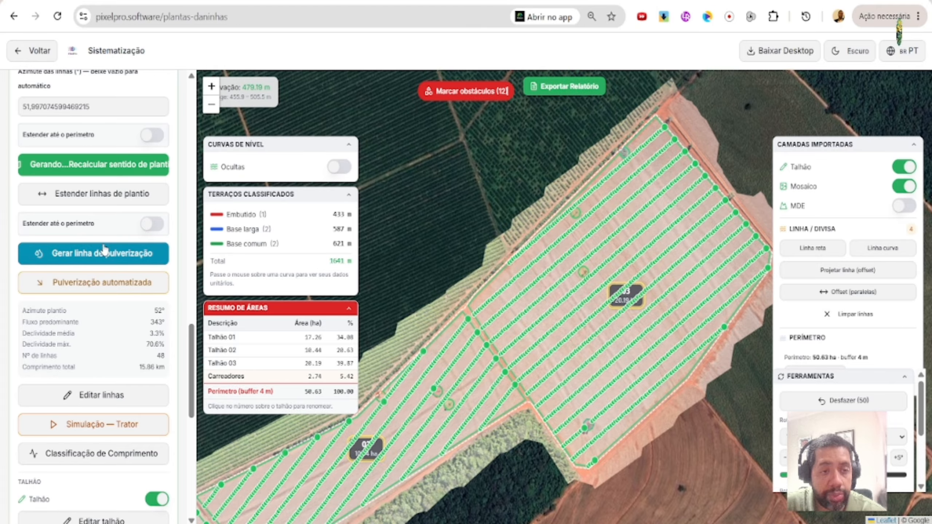
{"action": "left_click", "coordinate": [156, 225]}
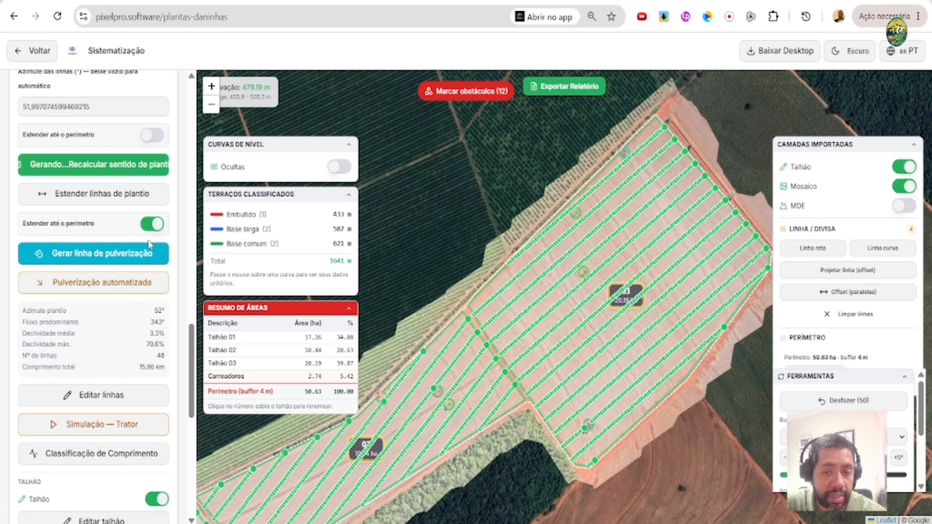
{"action": "left_click", "coordinate": [134, 254]}
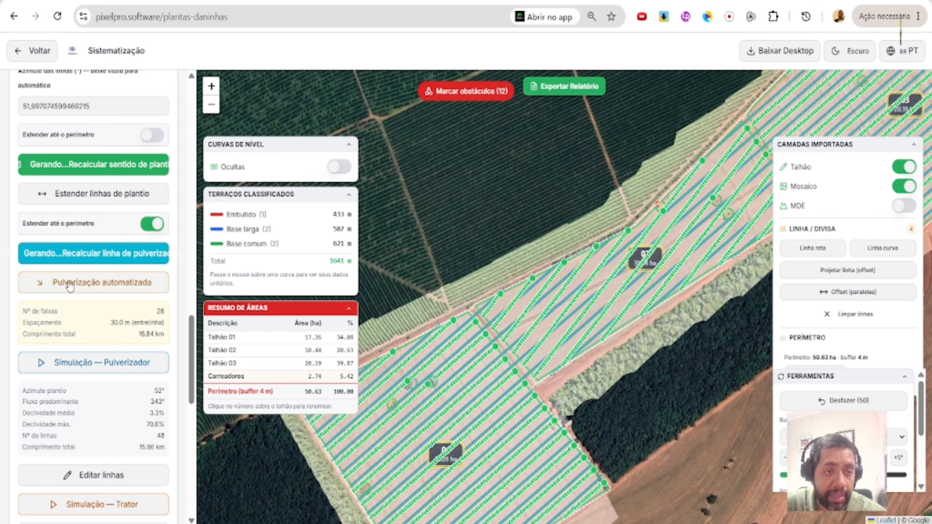
Extend the existing planting lines in Talhão 1, 2 and 3 and enable extension to the perimeter for the planting direction.
{"action": "left_click", "coordinate": [137, 195]}
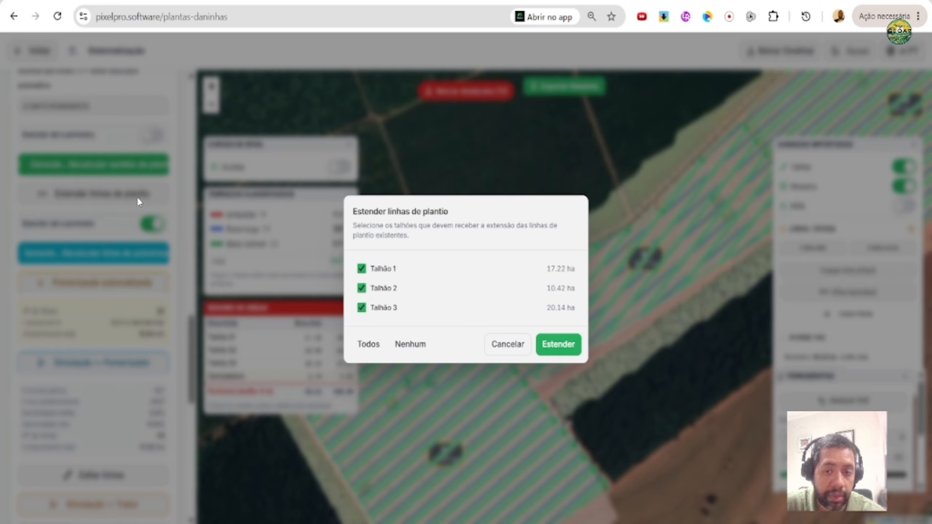
{"action": "left_click", "coordinate": [555, 345]}
{"action": "scroll", "coordinate": [129, 253], "scroll_direction": "up", "scroll_amount": 5}
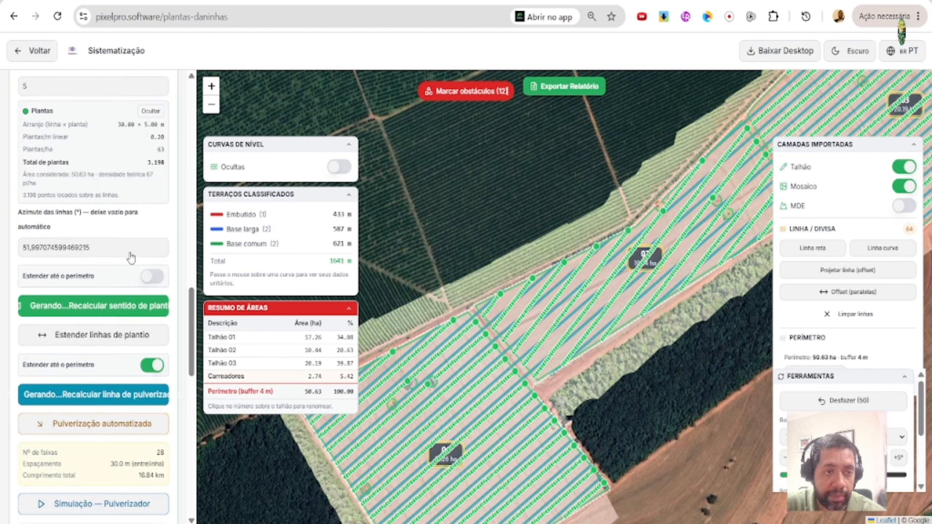
{"action": "scroll", "coordinate": [129, 249], "scroll_direction": "down", "scroll_amount": 4}
{"action": "left_click", "coordinate": [152, 270]}
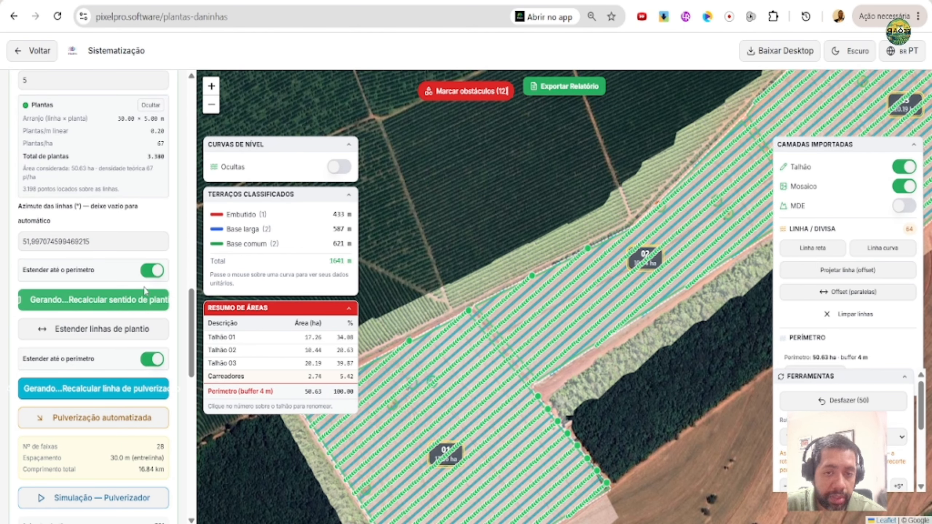
Check the extended planting rows in plots 01 and 02, and hide the Plantas analysis layer.
{"action": "left_click_drag", "start_coordinate": [511, 269], "coordinate": [478, 221]}
{"action": "mouse_move", "coordinate": [703, 285]}
{"action": "left_mouse_down"}
{"action": "mouse_move", "coordinate": [433, 466]}
{"action": "mouse_move", "coordinate": [481, 449]}
{"action": "mouse_move", "coordinate": [700, 268]}
{"action": "left_mouse_up"}
{"action": "scroll", "coordinate": [477, 221], "scroll_direction": "up", "scroll_amount": 1}
{"action": "scroll", "coordinate": [429, 258], "scroll_direction": "down", "scroll_amount": 1}
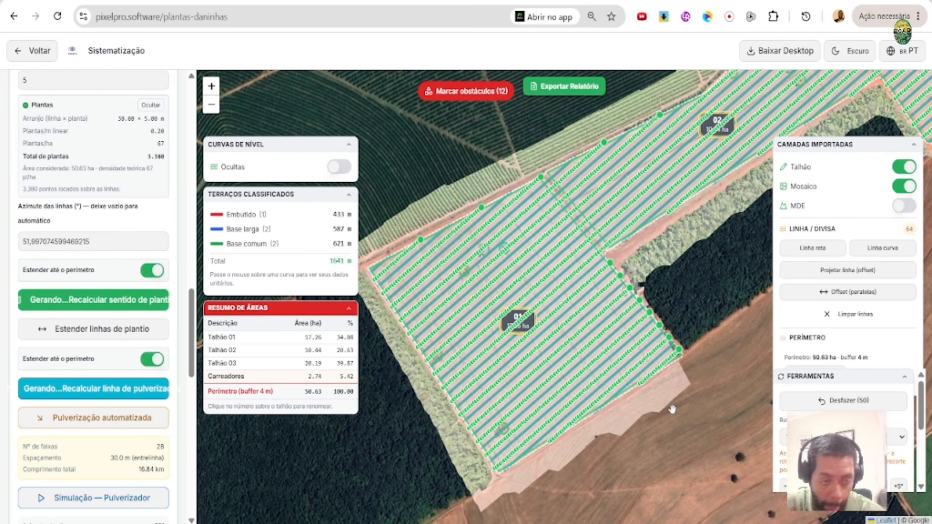
{"action": "scroll", "coordinate": [110, 369], "scroll_direction": "down", "scroll_amount": 12}
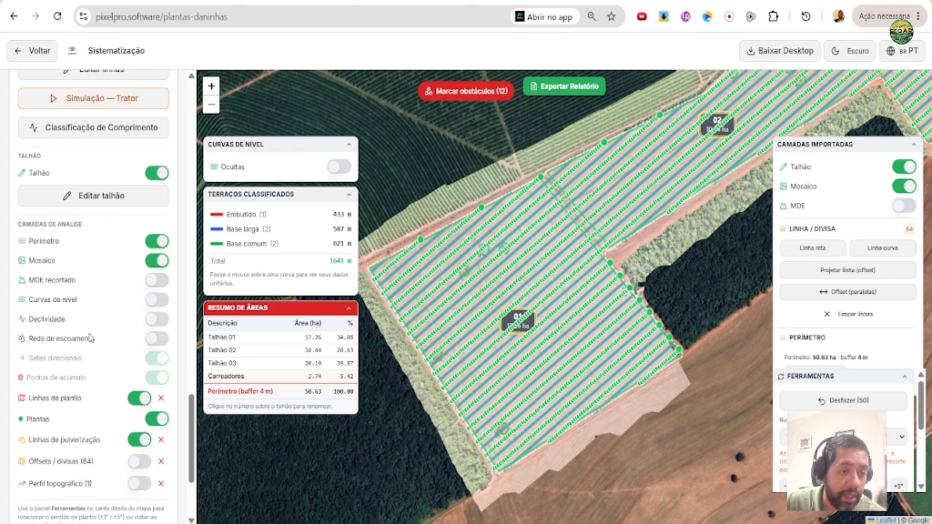
{"action": "left_click", "coordinate": [150, 423]}
Examine how the planting and spraying lines run across the three plots, the tracks between them and the marked obstacles.
{"action": "left_click_drag", "start_coordinate": [725, 232], "coordinate": [572, 381]}
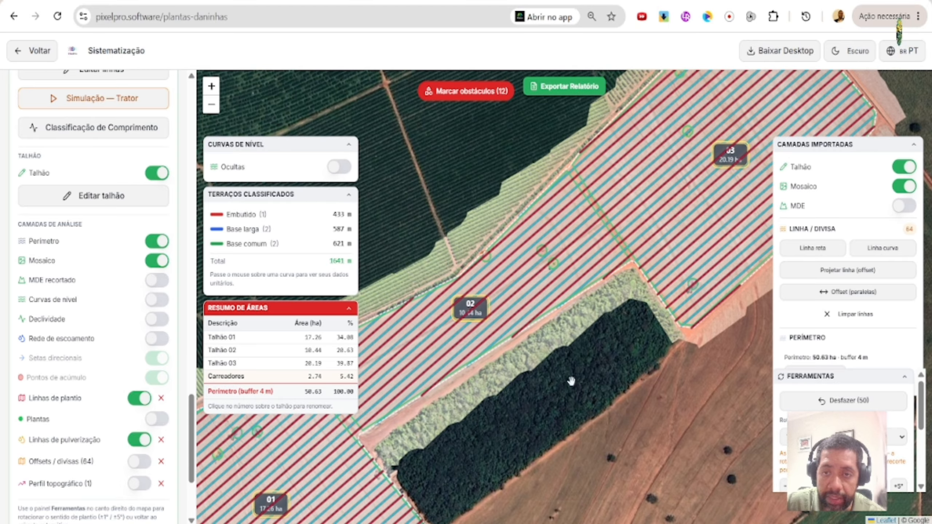
{"action": "scroll", "coordinate": [451, 291], "scroll_direction": "up", "scroll_amount": 1}
{"action": "scroll", "coordinate": [474, 200], "scroll_direction": "down", "scroll_amount": 1}
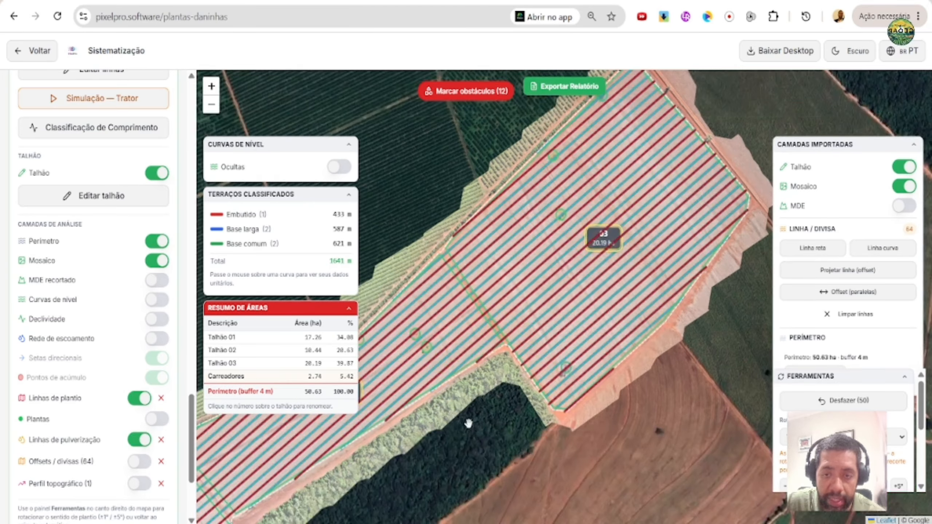
{"action": "left_click_drag", "start_coordinate": [469, 422], "coordinate": [790, 224]}
{"action": "scroll", "coordinate": [509, 306], "scroll_direction": "up", "scroll_amount": 1}
{"action": "scroll", "coordinate": [547, 305], "scroll_direction": "down", "scroll_amount": 1}
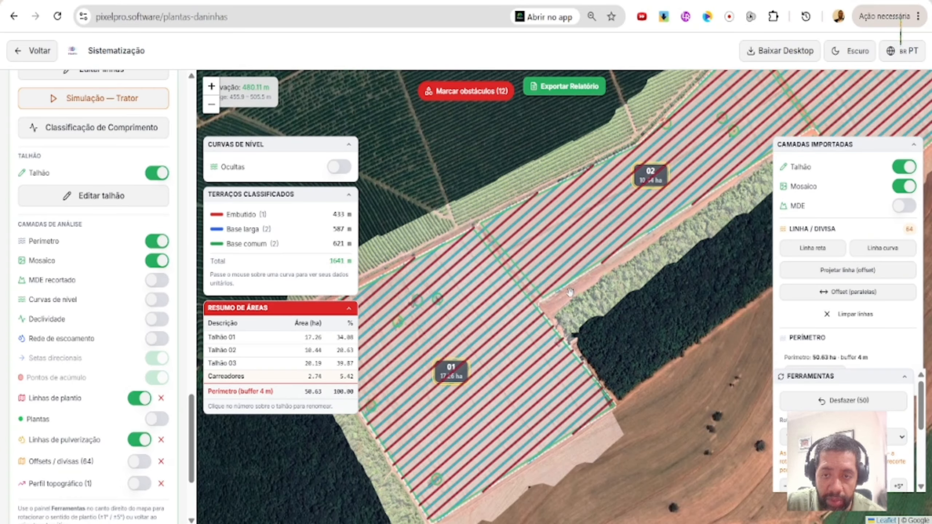
{"action": "left_click_drag", "start_coordinate": [734, 236], "coordinate": [470, 379]}
{"action": "left_click_drag", "start_coordinate": [547, 339], "coordinate": [551, 404]}
{"action": "scroll", "coordinate": [505, 279], "scroll_direction": "up", "scroll_amount": 1}
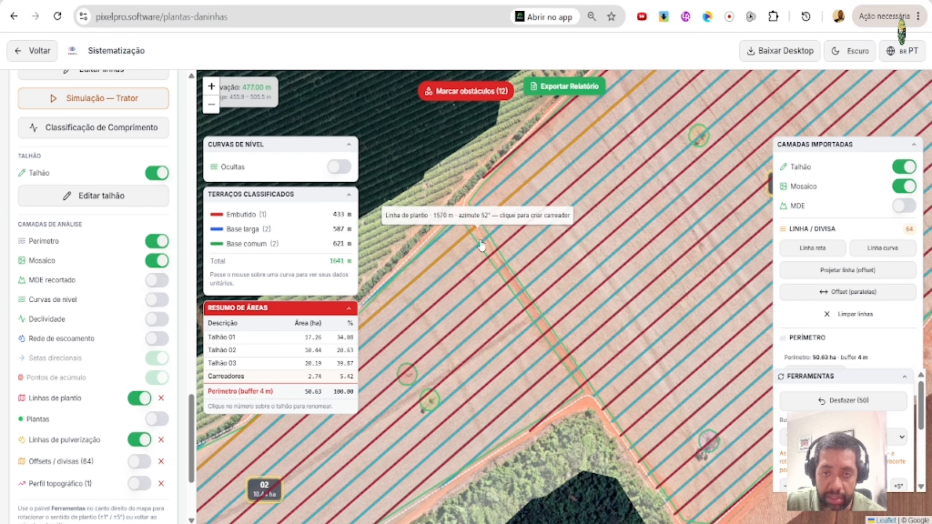
{"action": "scroll", "coordinate": [488, 341], "scroll_direction": "down", "scroll_amount": 1}
{"action": "scroll", "coordinate": [488, 341], "scroll_direction": "up", "scroll_amount": 2}
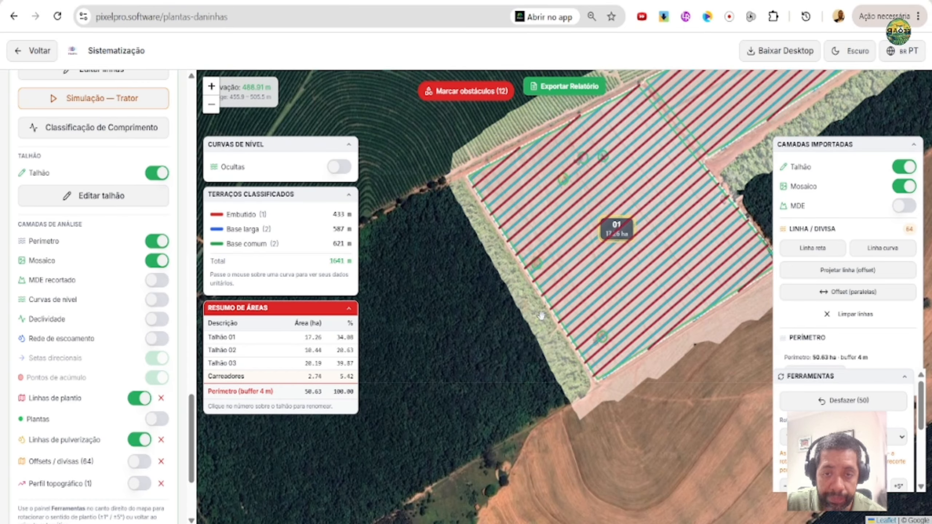
{"action": "scroll", "coordinate": [440, 268], "scroll_direction": "up", "scroll_amount": 1}
Generate the PDF report with the Google satellite base, mosaic and 1:8000 scale, and save it in Downloads under the suggested name.
{"action": "left_click", "coordinate": [564, 87]}
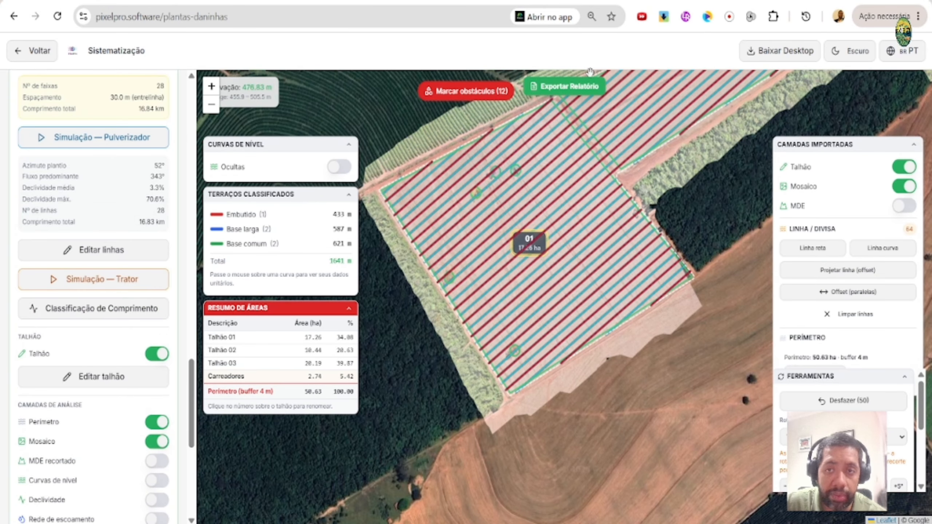
{"action": "scroll", "coordinate": [474, 265], "scroll_direction": "down", "scroll_amount": 3}
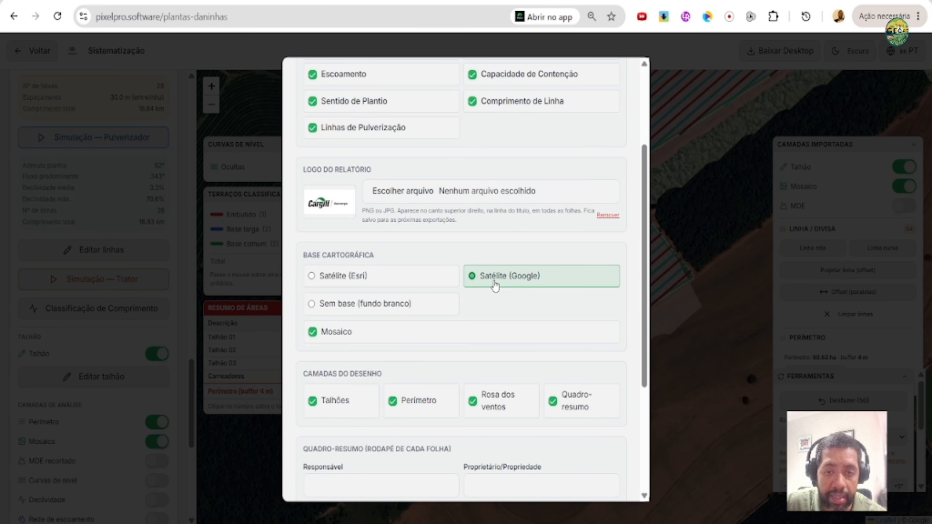
{"action": "scroll", "coordinate": [413, 279], "scroll_direction": "down", "scroll_amount": 4}
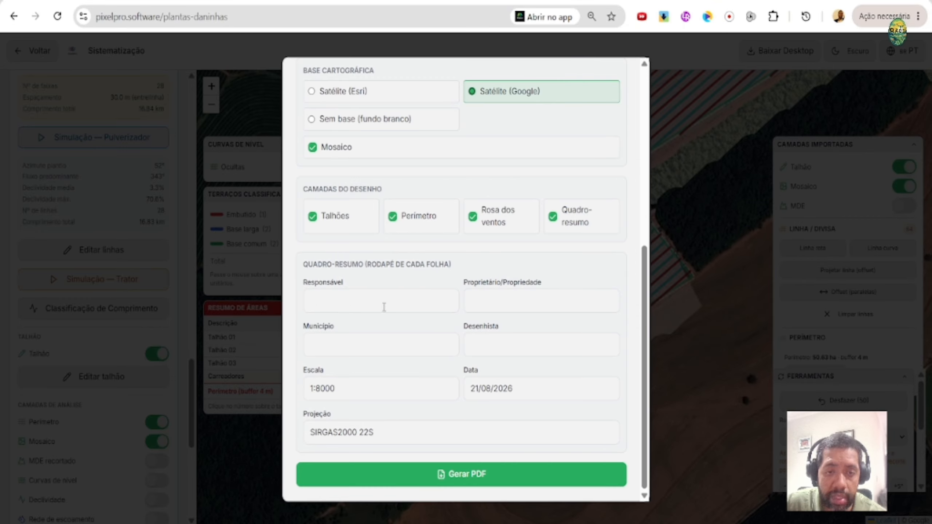
{"action": "left_click", "coordinate": [462, 473]}
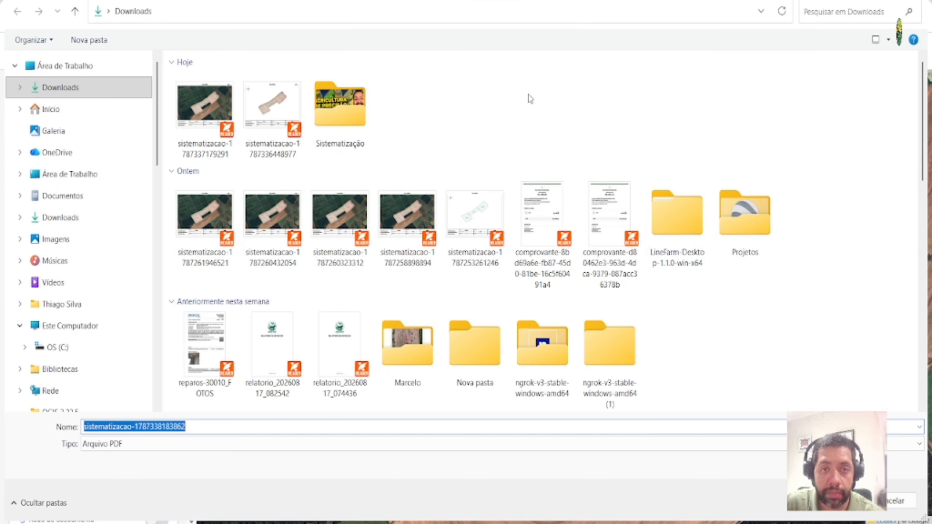
{"action": "key", "text": "Return"}
Open the newly saved PDF report from the Downloads folder and review its plots and slope sheets.
{"action": "left_click", "coordinate": [462, 108]}
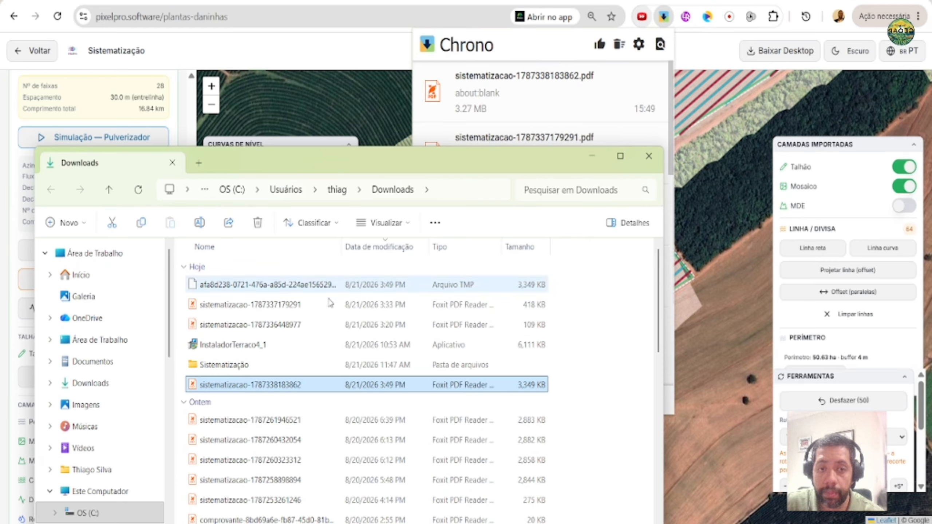
{"action": "double_click", "coordinate": [297, 385]}
{"action": "scroll", "coordinate": [381, 271], "scroll_direction": "down", "scroll_amount": 1}
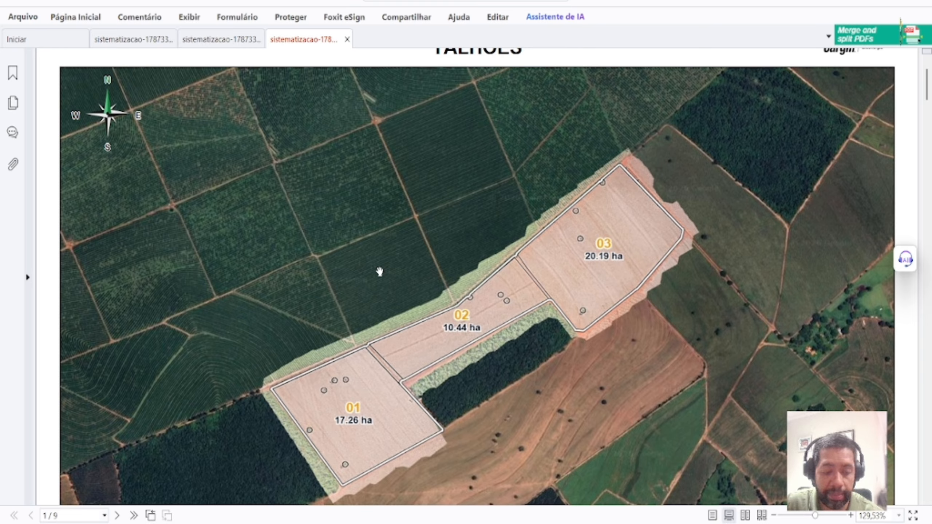
{"action": "scroll", "coordinate": [385, 263], "scroll_direction": "down", "scroll_amount": 1}
{"action": "scroll", "coordinate": [387, 259], "scroll_direction": "up", "scroll_amount": 1}
{"action": "scroll", "coordinate": [387, 259], "scroll_direction": "down", "scroll_amount": 2}
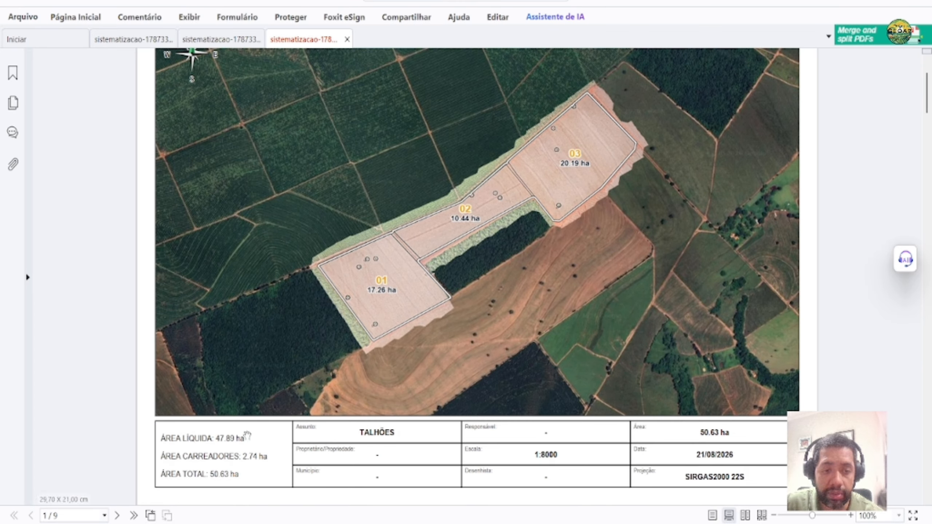
{"action": "scroll", "coordinate": [354, 307], "scroll_direction": "up", "scroll_amount": 1}
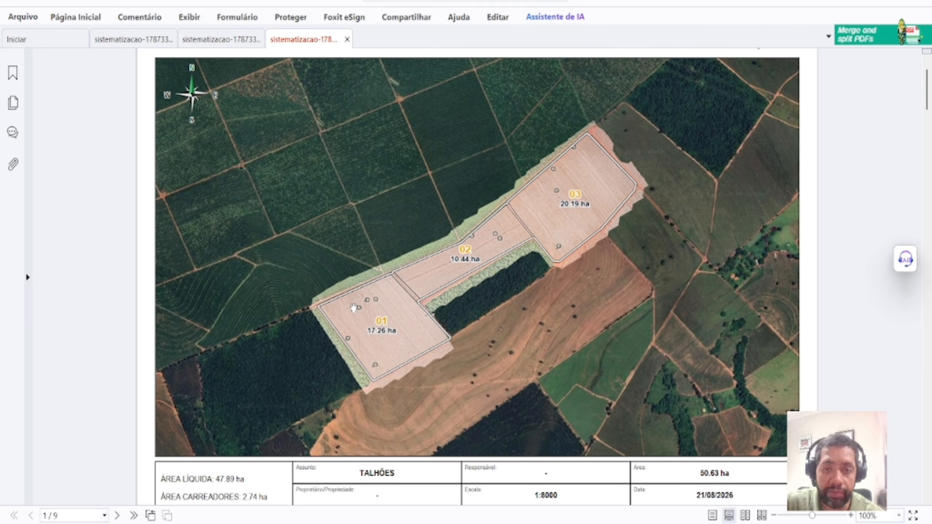
{"action": "scroll", "coordinate": [353, 307], "scroll_direction": "down", "scroll_amount": 1}
{"action": "scroll", "coordinate": [411, 306], "scroll_direction": "down", "scroll_amount": 6}
{"action": "scroll", "coordinate": [410, 306], "scroll_direction": "down", "scroll_amount": 5}
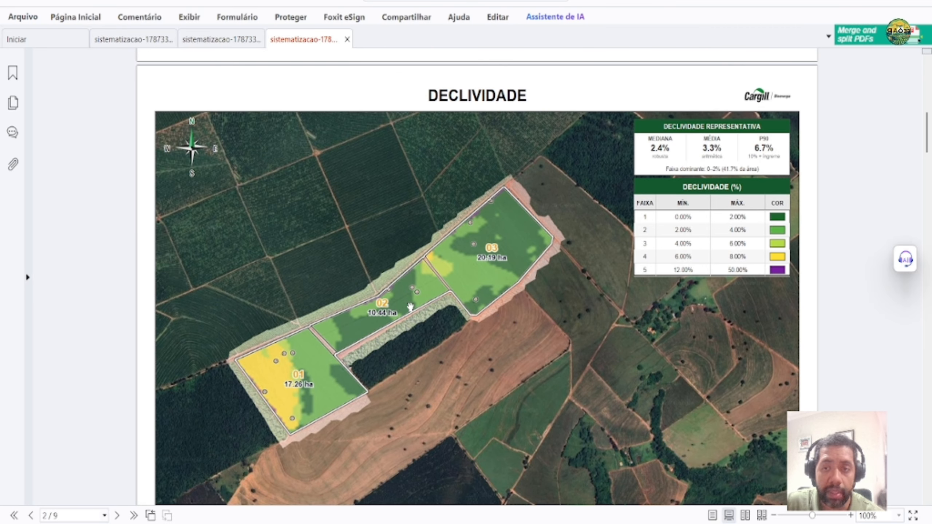
Review the report's contour line, runoff and retention capacity sheets.
{"action": "scroll", "coordinate": [322, 368], "scroll_direction": "down", "scroll_amount": 13}
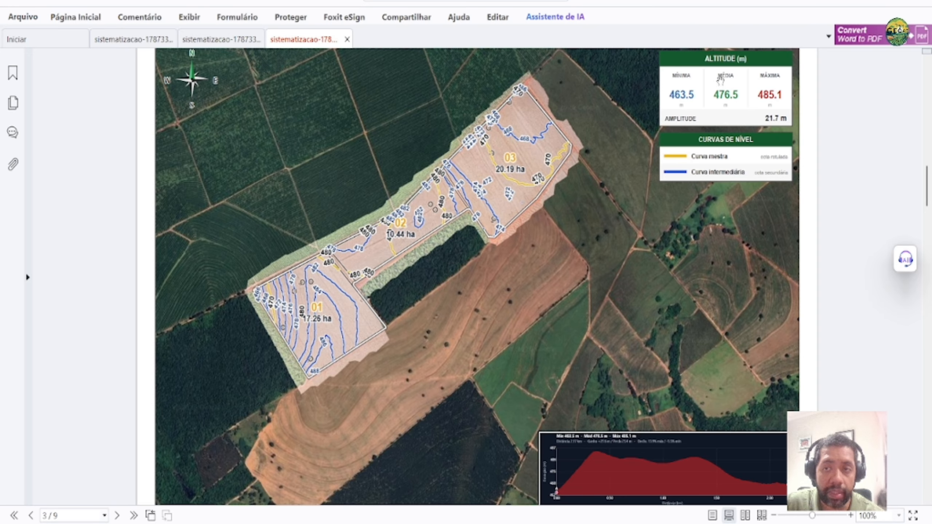
{"action": "scroll", "coordinate": [724, 85], "scroll_direction": "down", "scroll_amount": 10}
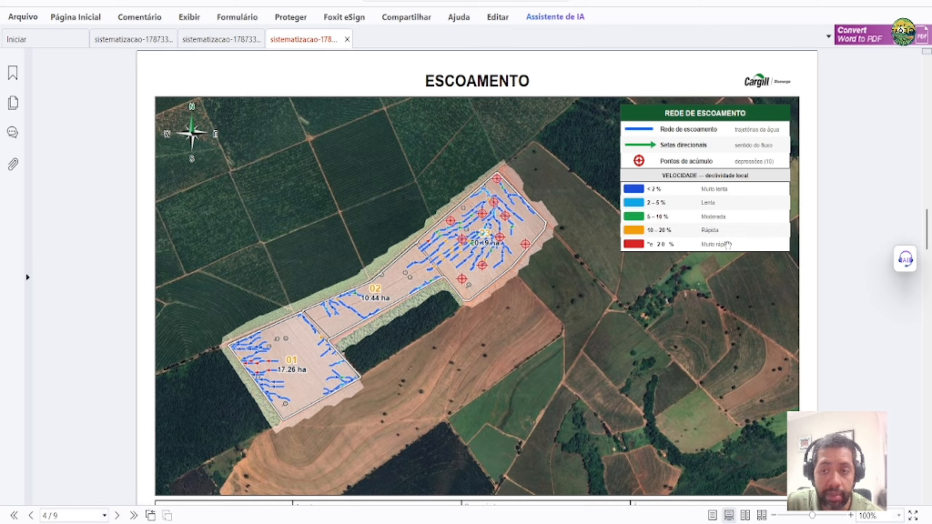
{"action": "scroll", "coordinate": [555, 319], "scroll_direction": "down", "scroll_amount": 10}
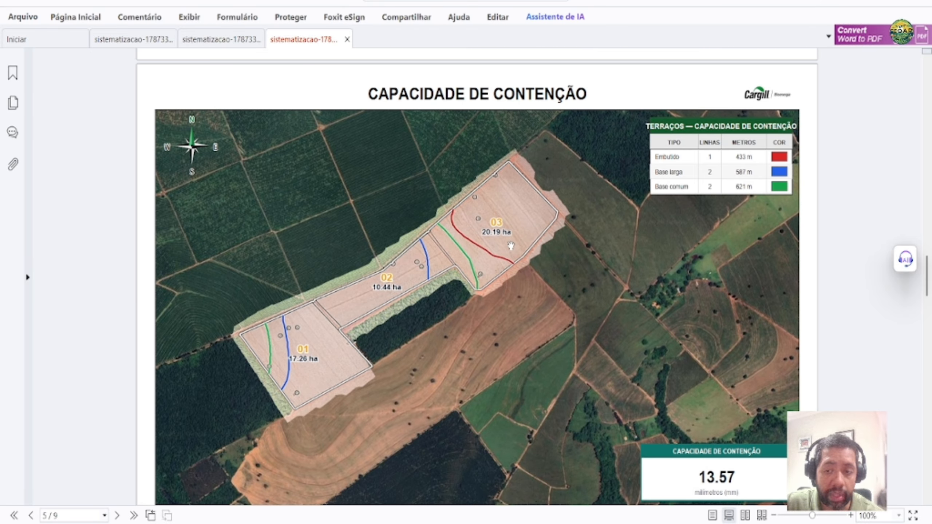
{"action": "scroll", "coordinate": [512, 246], "scroll_direction": "down", "scroll_amount": 1}
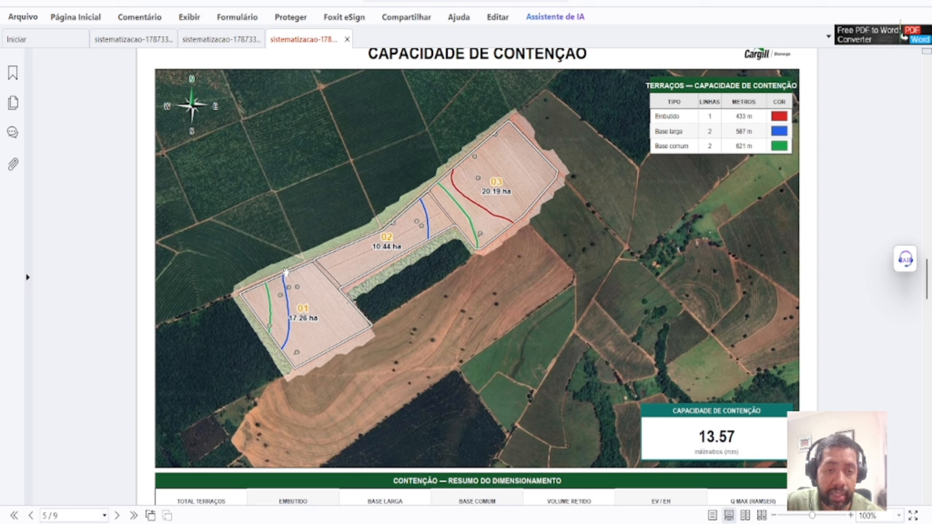
{"action": "scroll", "coordinate": [456, 297], "scroll_direction": "down", "scroll_amount": 6}
{"action": "scroll", "coordinate": [456, 297], "scroll_direction": "down", "scroll_amount": 6}
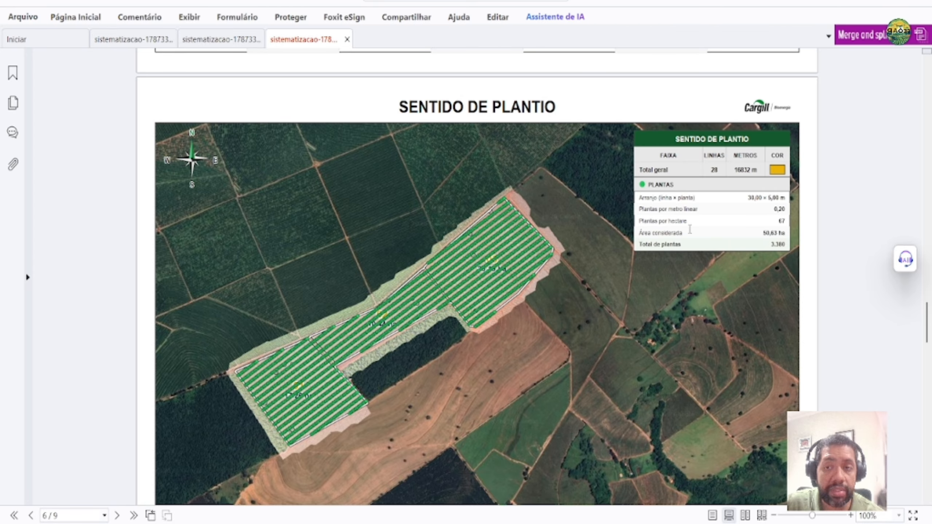
Review the report's planting direction, line length and spraying line sheets, plus the project summary and signatures page.
{"action": "scroll", "coordinate": [483, 319], "scroll_direction": "down", "scroll_amount": 12}
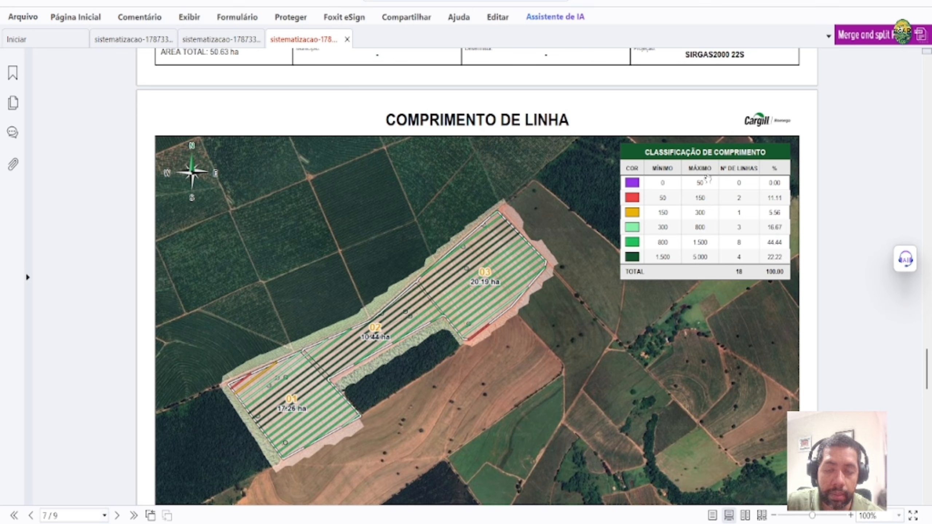
{"action": "scroll", "coordinate": [650, 298], "scroll_direction": "down", "scroll_amount": 10}
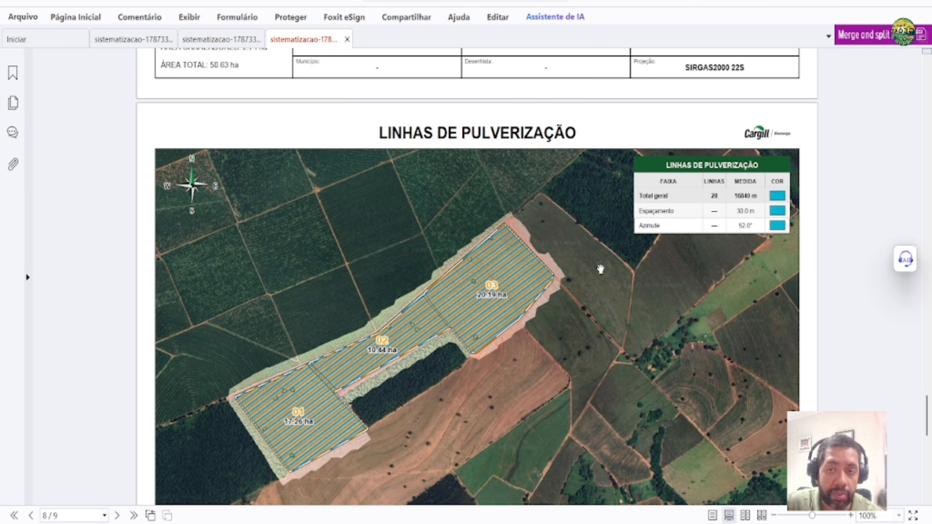
{"action": "scroll", "coordinate": [588, 250], "scroll_direction": "down", "scroll_amount": 10}
{"action": "scroll", "coordinate": [641, 285], "scroll_direction": "up", "scroll_amount": 7}
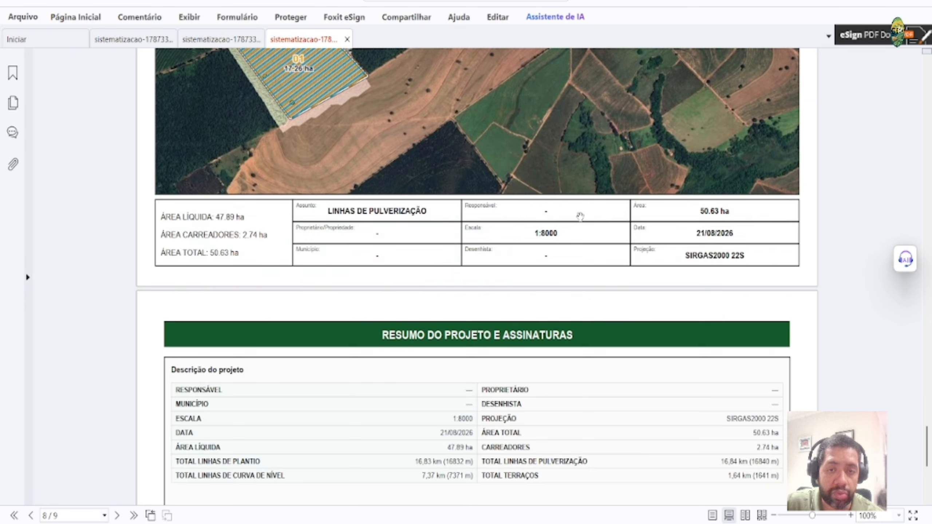
{"action": "scroll", "coordinate": [580, 215], "scroll_direction": "down", "scroll_amount": 6}
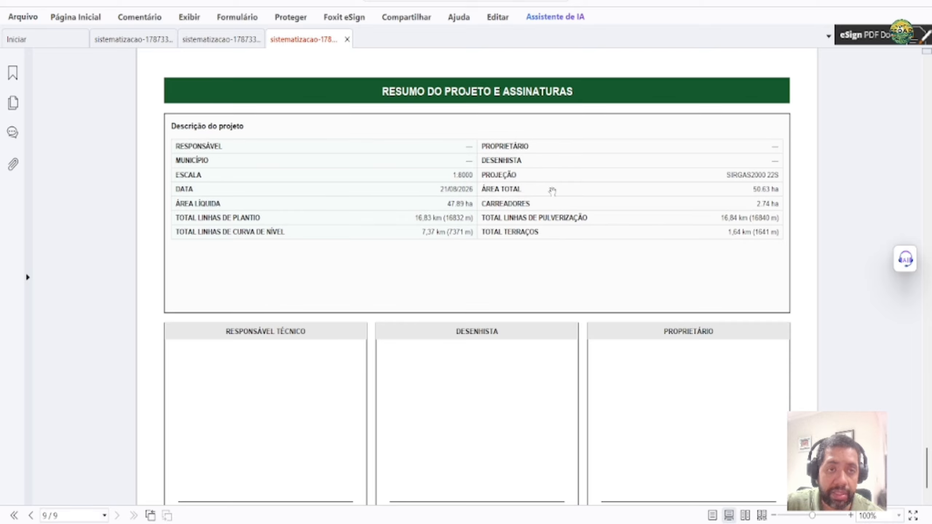
Return to the systematization project in the browser, go to the export stage and choose JD File as the export type.
{"action": "scroll", "coordinate": [845, 303], "scroll_direction": "up", "scroll_amount": 6}
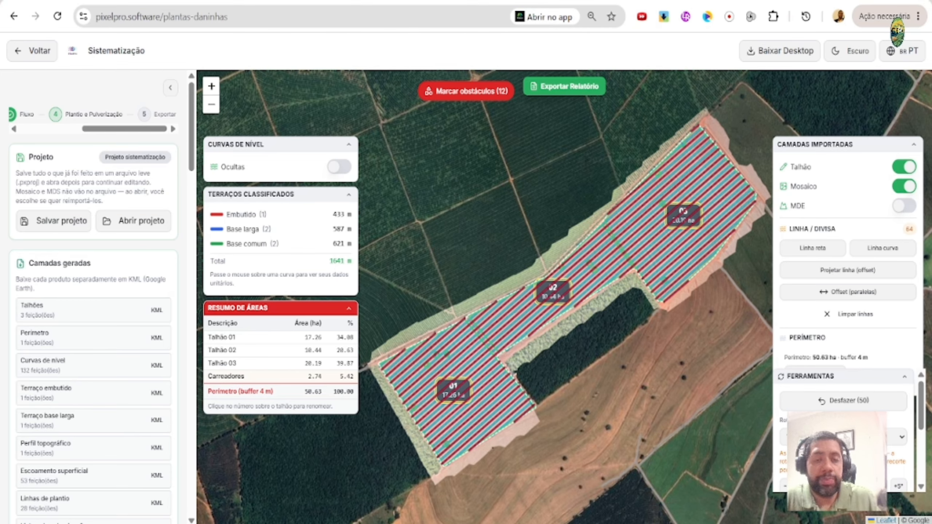
{"action": "scroll", "coordinate": [181, 305], "scroll_direction": "down", "scroll_amount": 15}
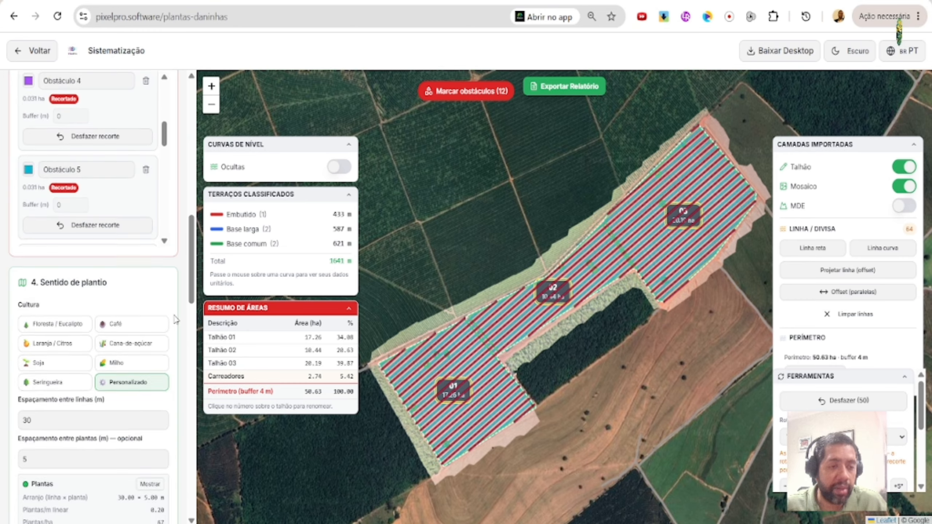
{"action": "scroll", "coordinate": [176, 319], "scroll_direction": "up", "scroll_amount": 15}
{"action": "left_click", "coordinate": [164, 116]}
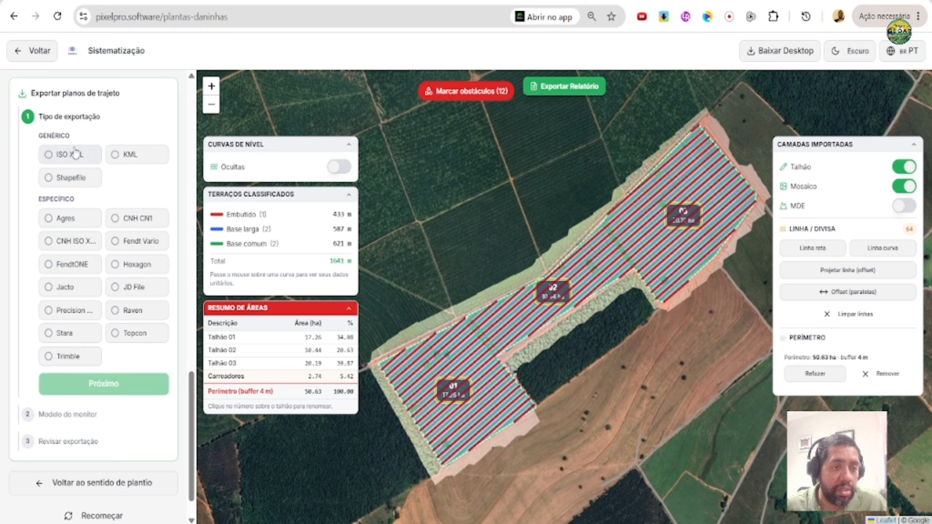
{"action": "left_click", "coordinate": [124, 284]}
Exclude the perimeter, plots, planting lines, divisions/tracks and contour lines from the export, keeping only the two terrace layers.
{"action": "scroll", "coordinate": [146, 274], "scroll_direction": "up", "scroll_amount": 7}
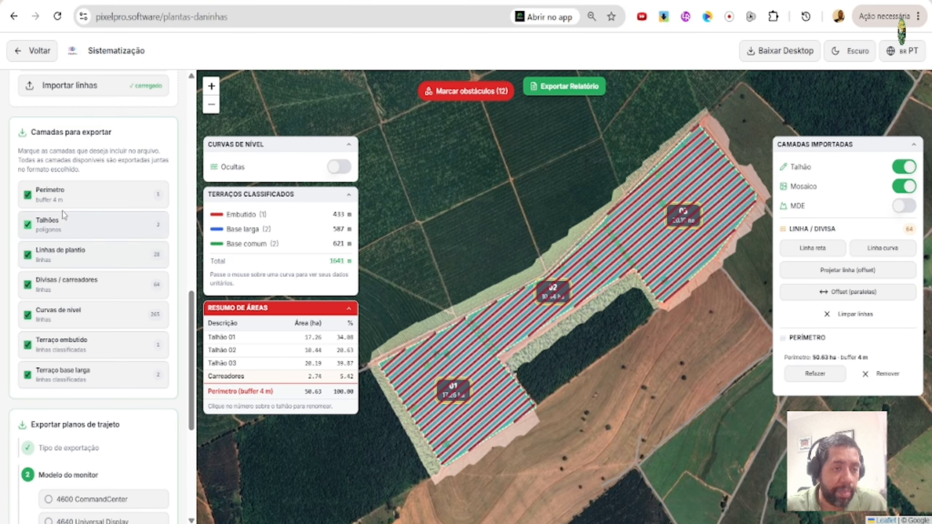
{"action": "left_click", "coordinate": [62, 194]}
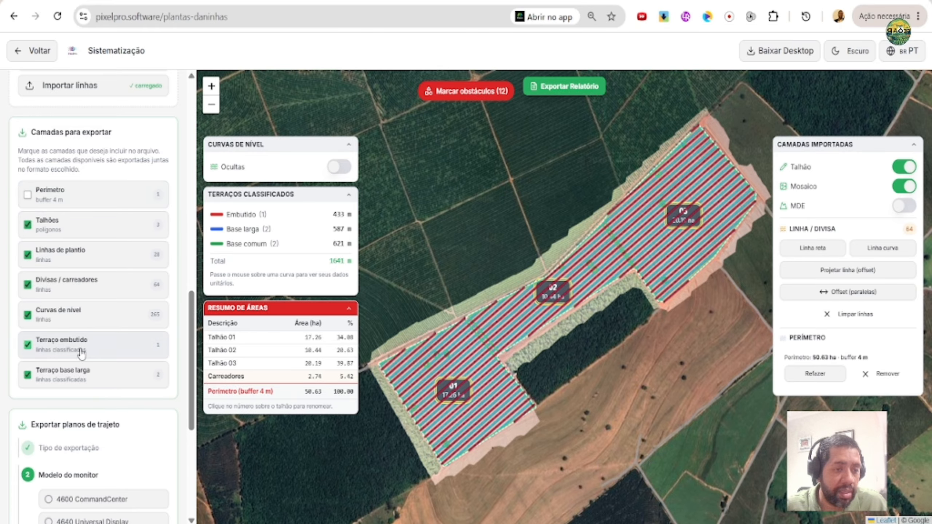
{"action": "left_click", "coordinate": [89, 315]}
{"action": "left_click", "coordinate": [92, 287]}
{"action": "left_click", "coordinate": [102, 251]}
{"action": "left_click", "coordinate": [103, 233]}
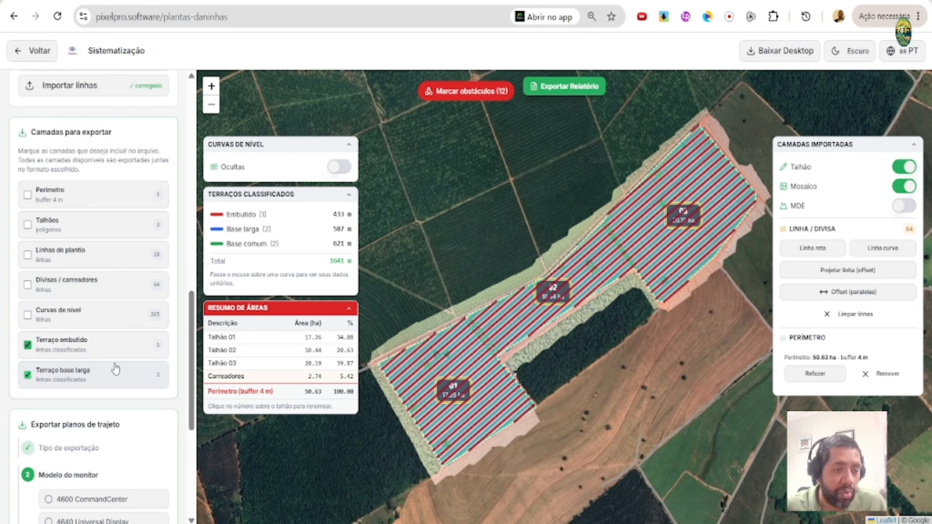
Select the GS3 2630 monitor model and download the JD File export as a zipped shapefile.
{"action": "scroll", "coordinate": [125, 292], "scroll_direction": "down", "scroll_amount": 7}
{"action": "left_click", "coordinate": [99, 281]}
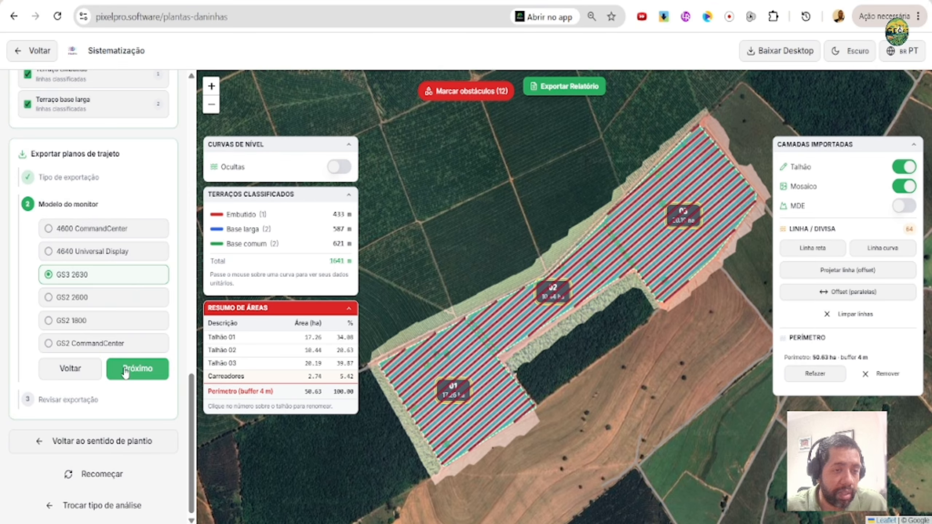
{"action": "left_click", "coordinate": [137, 368]}
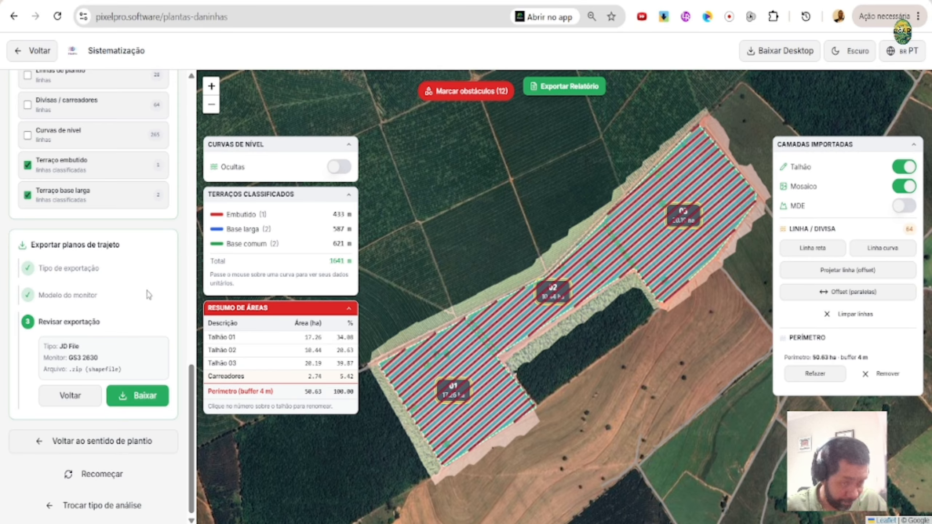
{"action": "left_click", "coordinate": [138, 395]}
{"action": "key", "text": "Return"}
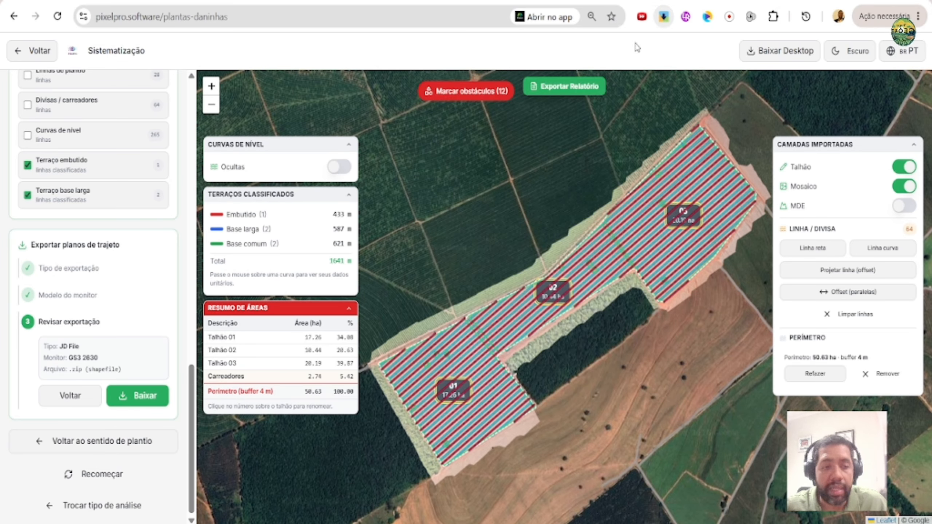
{"action": "scroll", "coordinate": [84, 296], "scroll_direction": "up", "scroll_amount": 5}
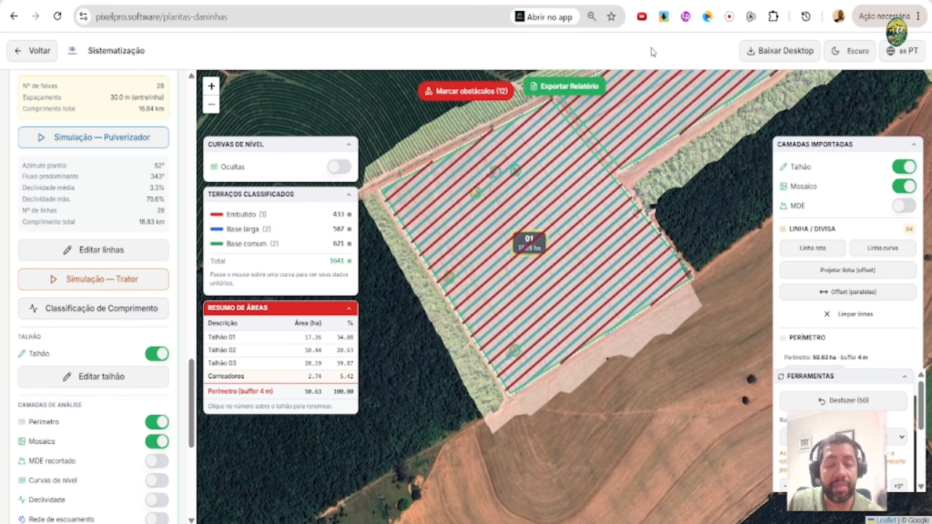
{"action": "scroll", "coordinate": [599, 367], "scroll_direction": "down", "scroll_amount": 3}
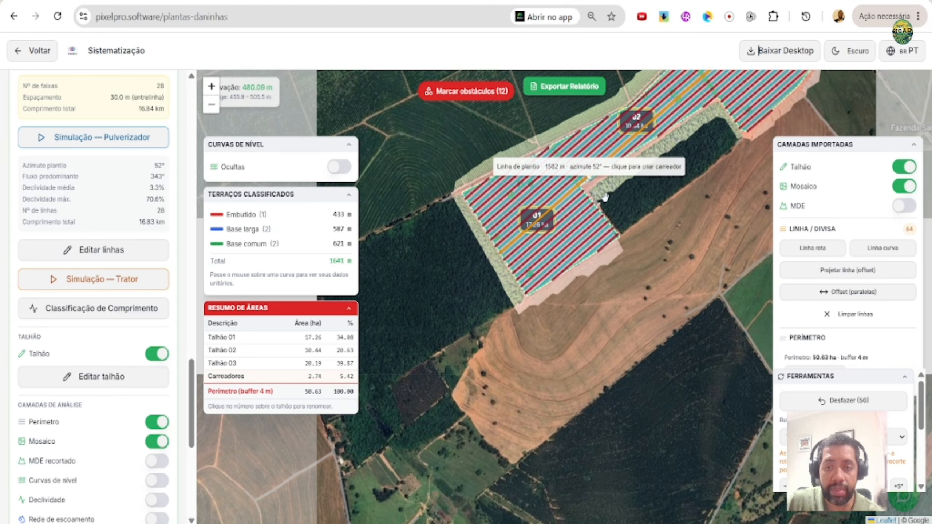